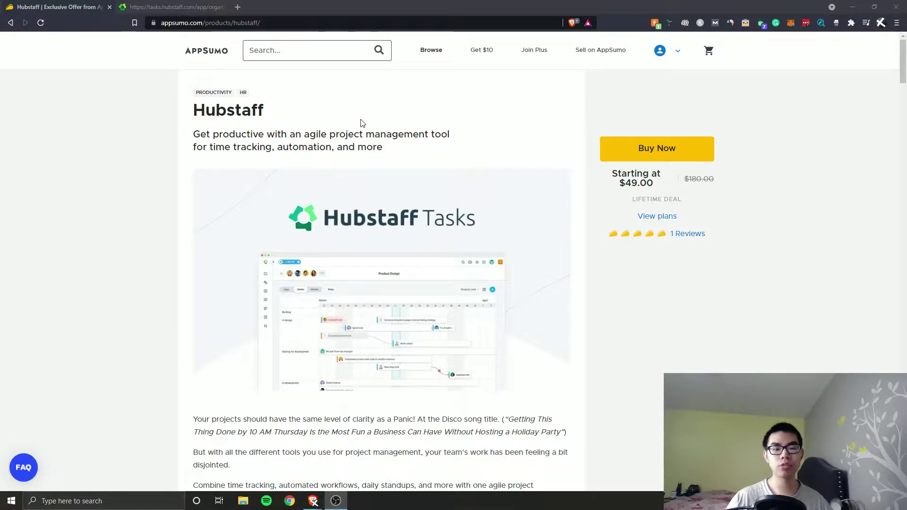
- Review the Hubstaff deal page from the product overview and feature descriptions through to the license plans
scroll(362, 123, down, 7)
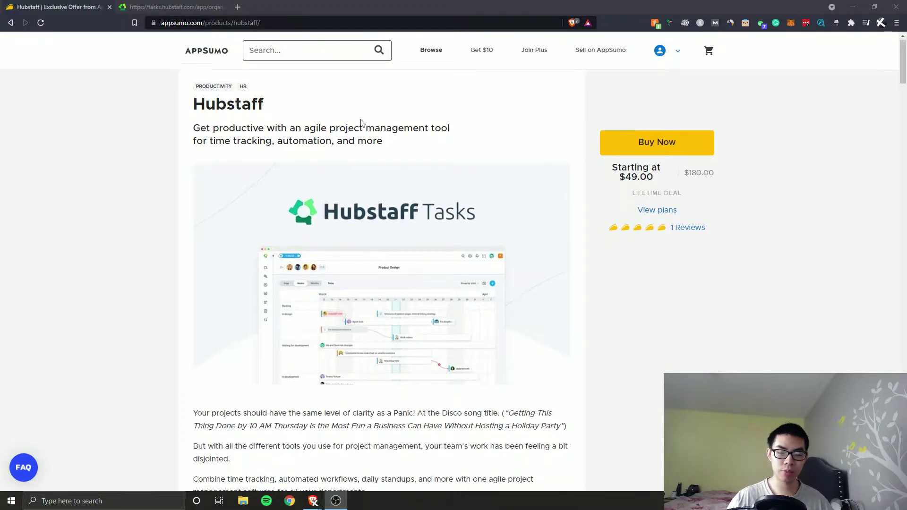
scroll(350, 146, down, 1)
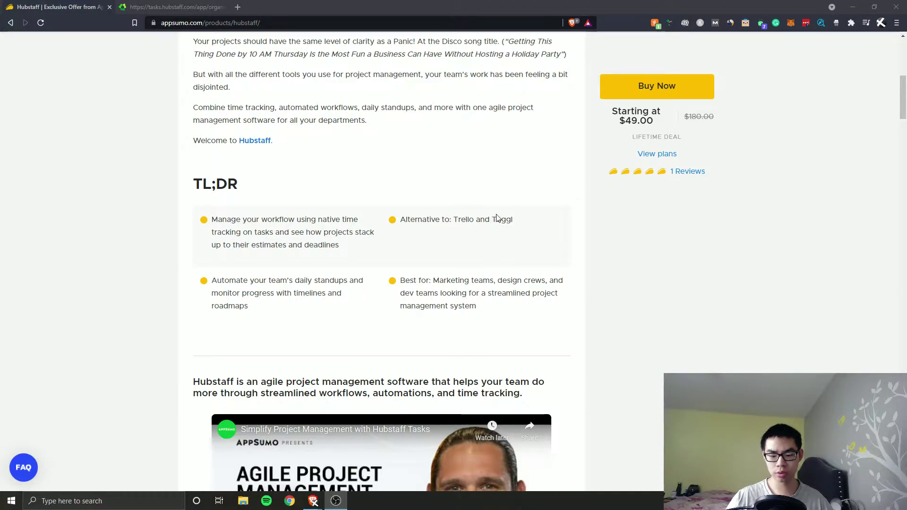
scroll(497, 218, down, 9)
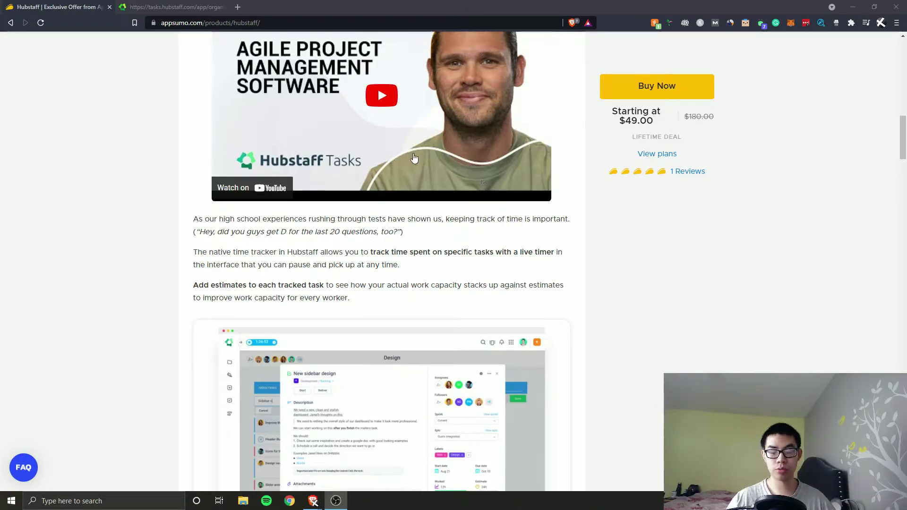
scroll(447, 219, down, 13)
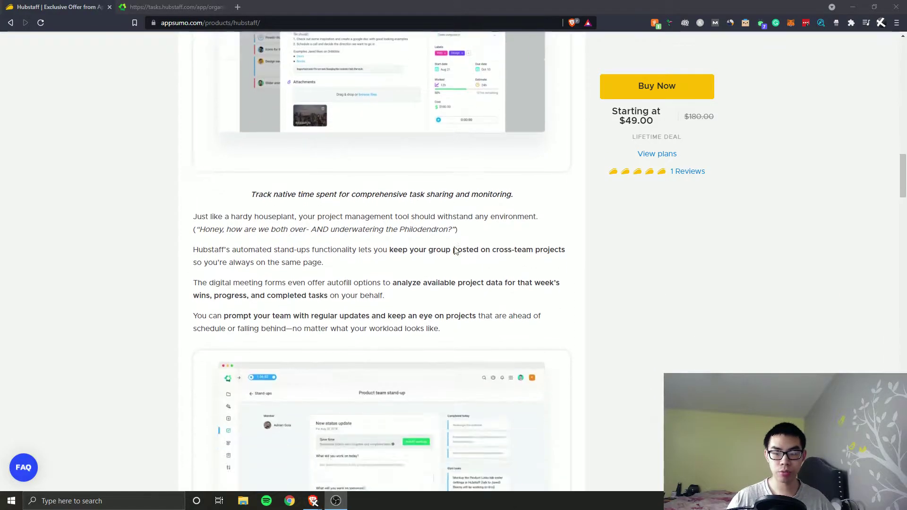
scroll(454, 249, down, 20)
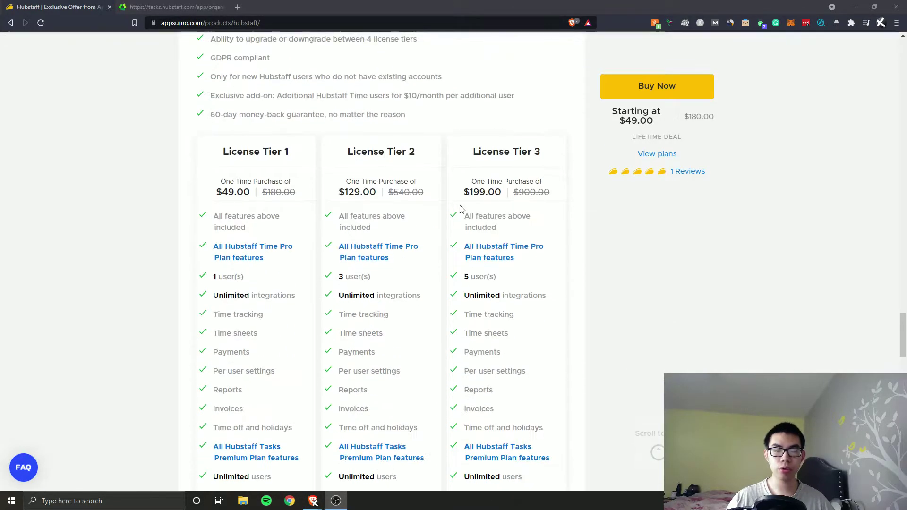
- Compare the prices, user limits and included features of License Tier 1, Tier 2 and Tier 3
scroll(214, 89, up, 3)
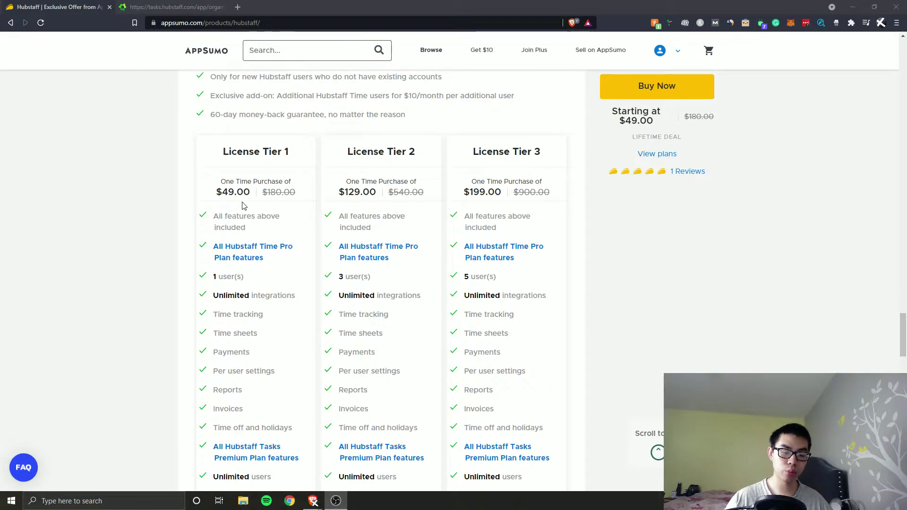
scroll(259, 255, down, 1)
scroll(260, 255, down, 2)
scroll(260, 255, down, 3)
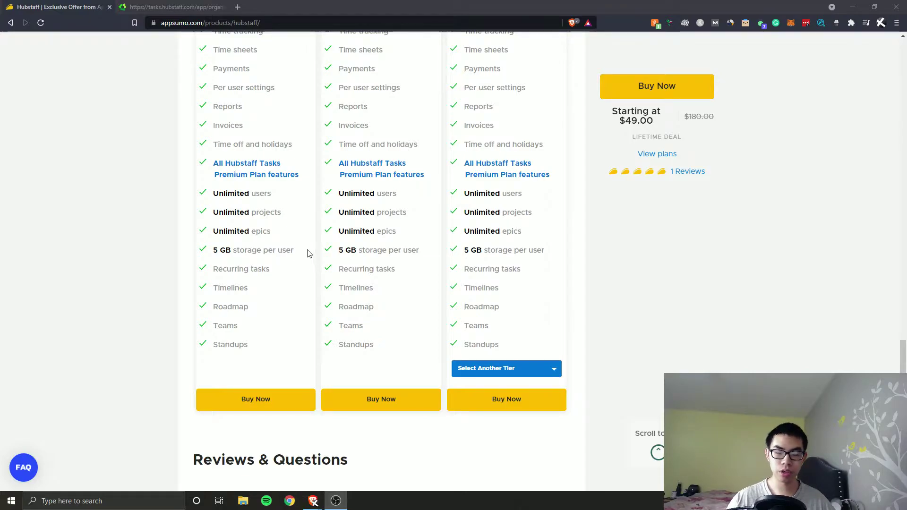
scroll(308, 253, up, 5)
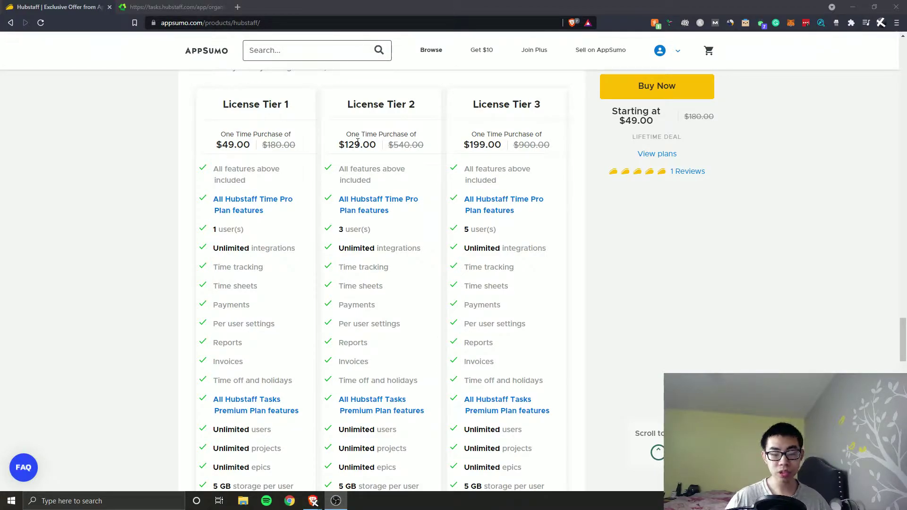
scroll(357, 155, down, 5)
scroll(357, 160, up, 5)
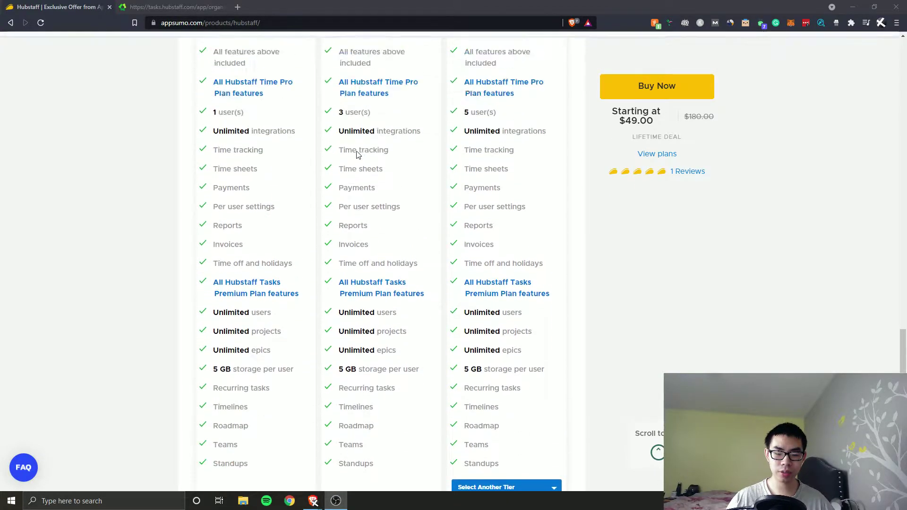
scroll(349, 228, down, 3)
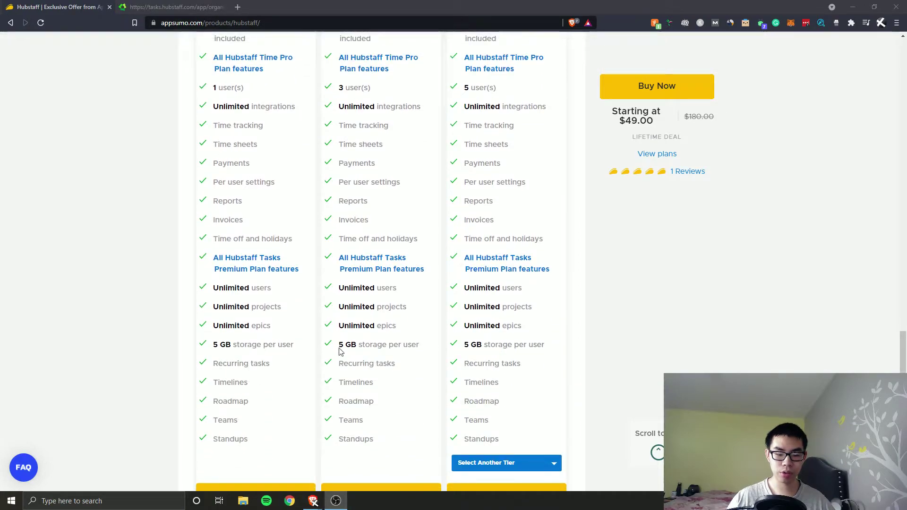
scroll(352, 316, up, 1)
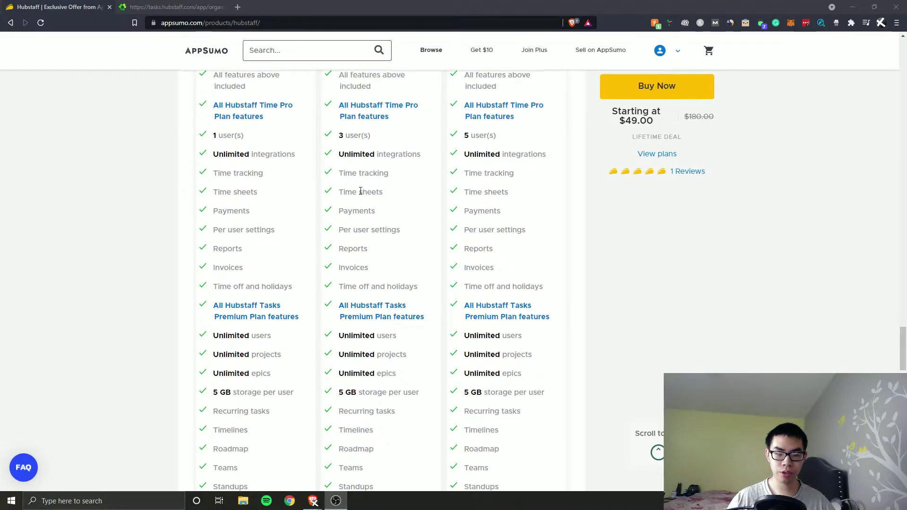
scroll(361, 191, up, 2)
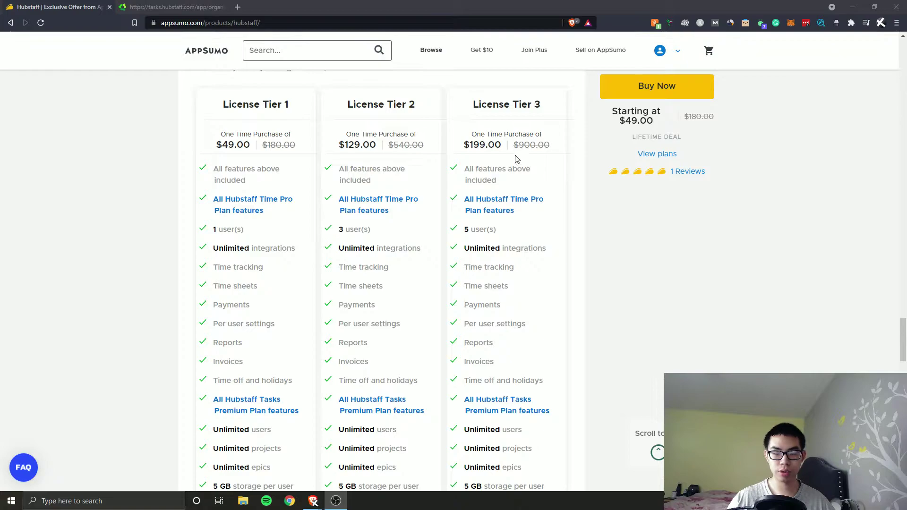
scroll(477, 211, down, 2)
scroll(399, 129, up, 2)
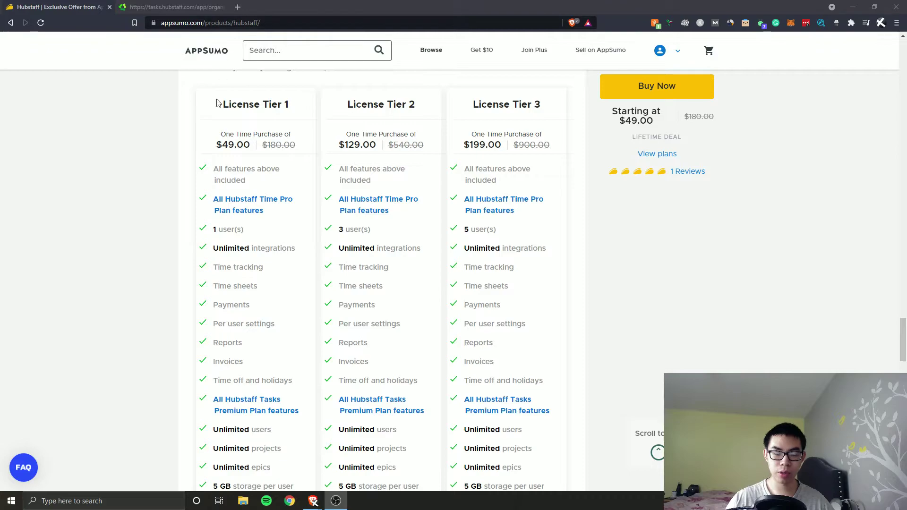
drag(224, 106, 541, 105)
click(562, 105)
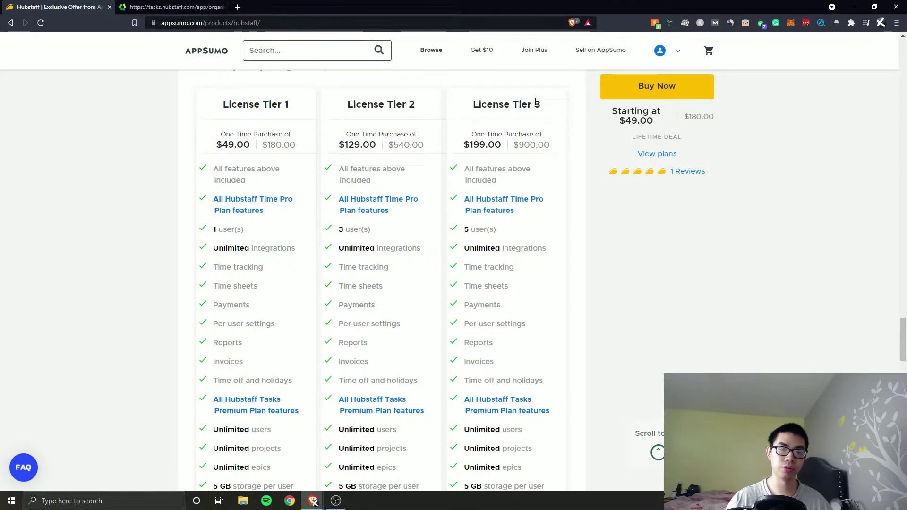
- Switch to Hubstaff Tasks and try to create a project from the To-do List template
click(173, 8)
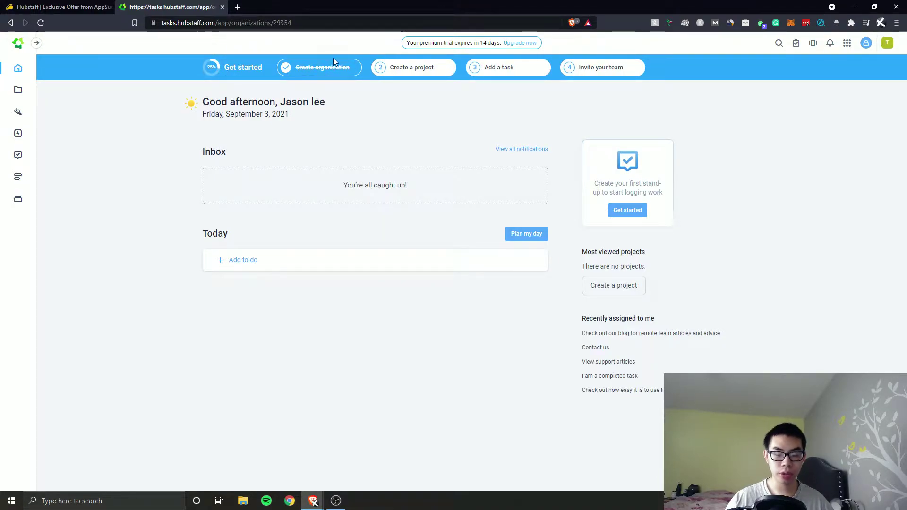
click(430, 67)
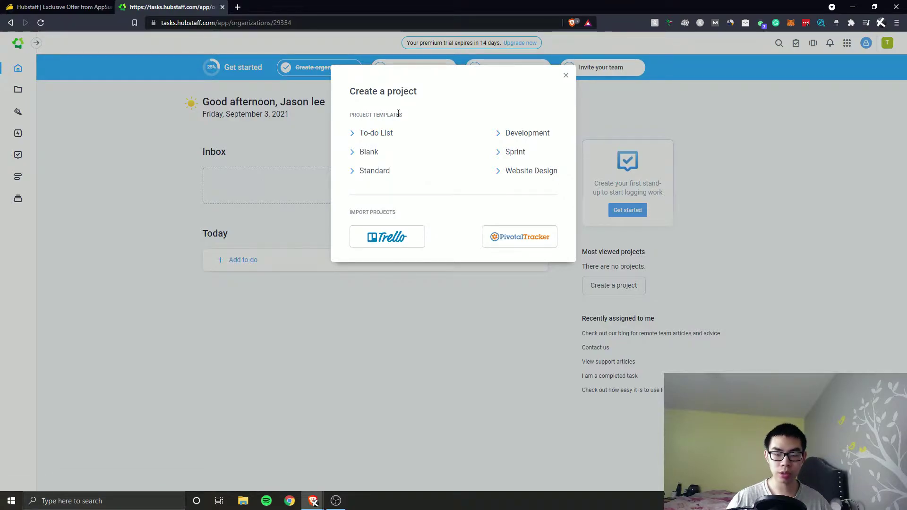
click(354, 136)
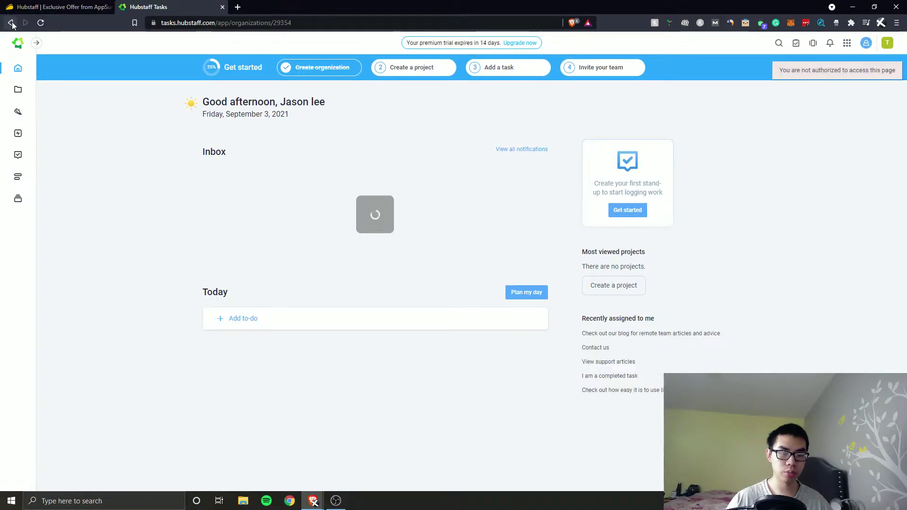
click(11, 22)
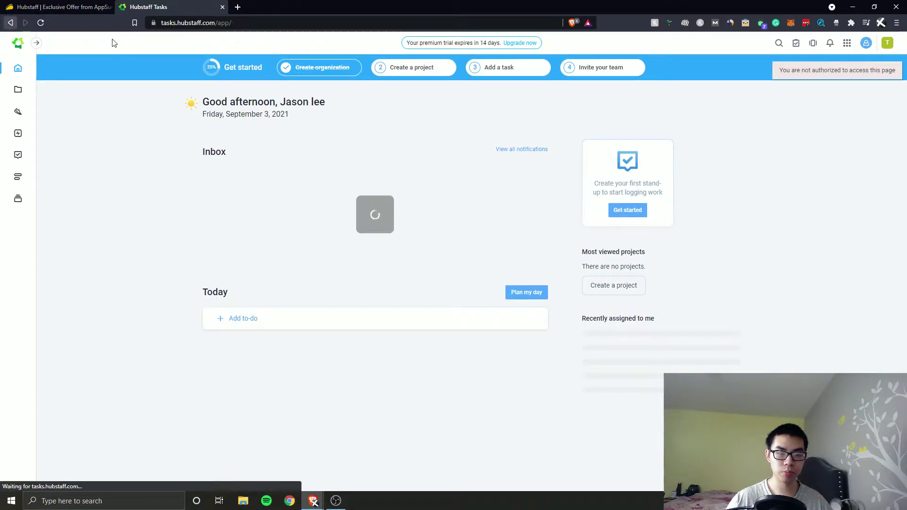
click(411, 69)
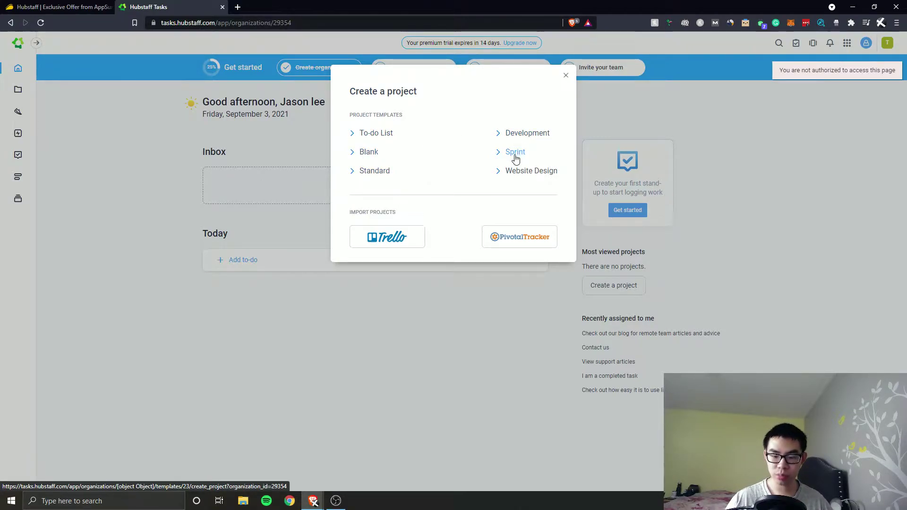
click(388, 138)
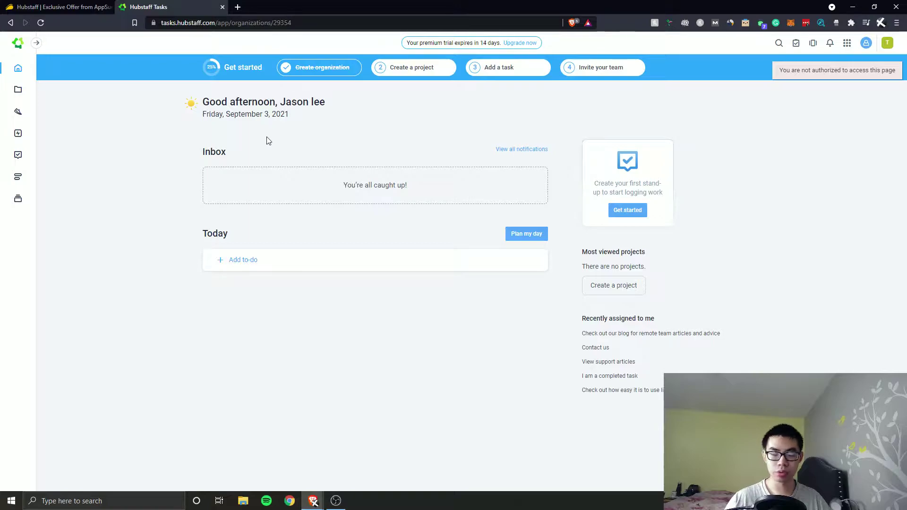
- Add a to-do named "Record Video" to today's list on the home page
click(250, 257)
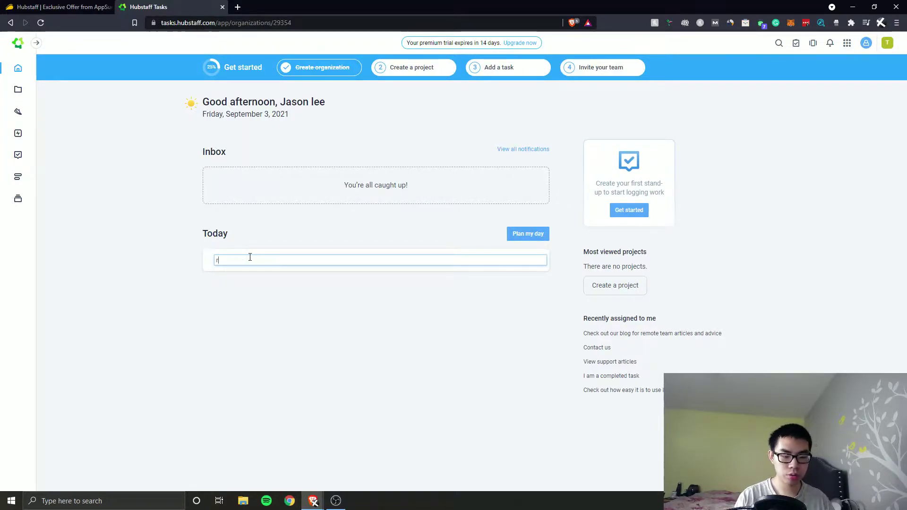
text(Record )
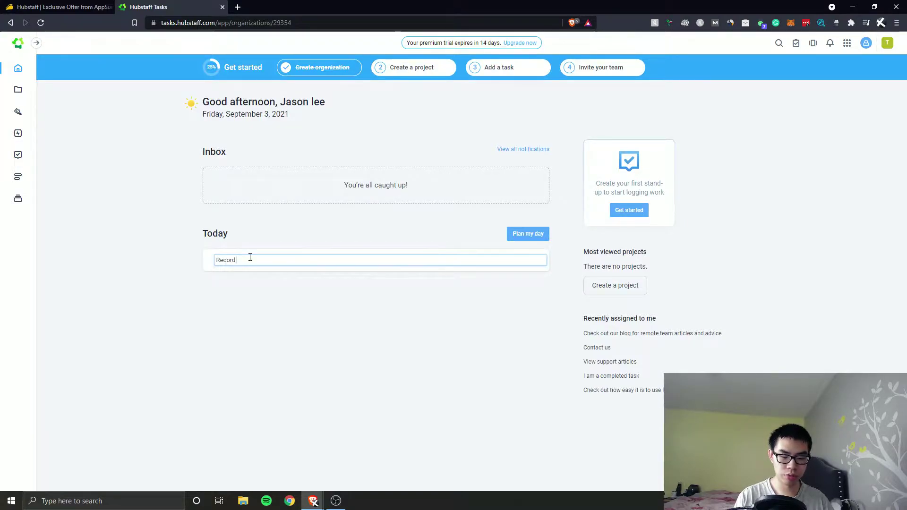
text(VIdoe)
key(BackSpace)
key(BackSpace)
key(BackSpace)
key(BackSpace)
text(ideo)
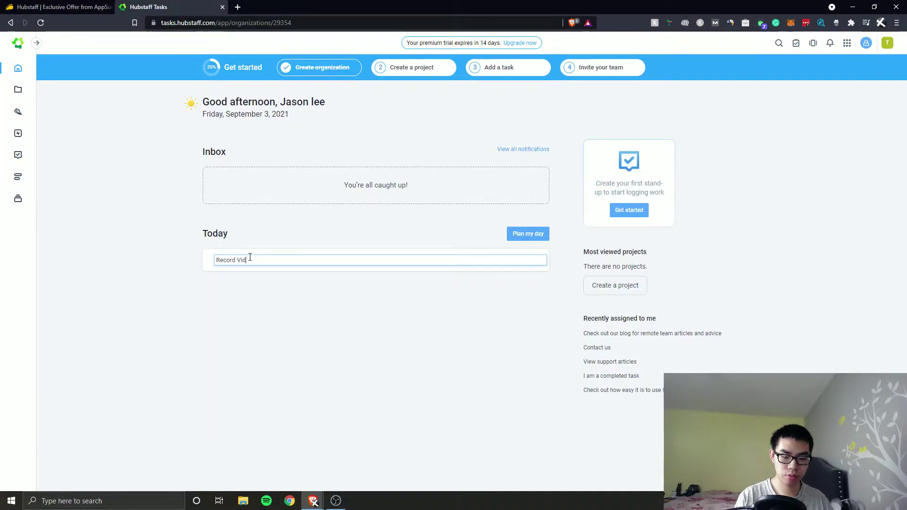
key(Return)
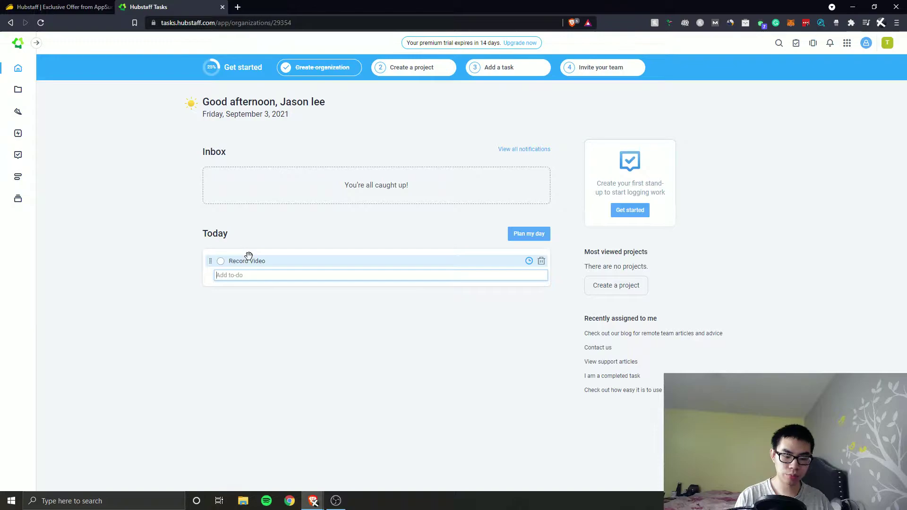
- Add two more to-dos for today named "Upload video" and "Talk to client"
text(Upload video)
key(Return)
text(Talk to client)
key(Return)
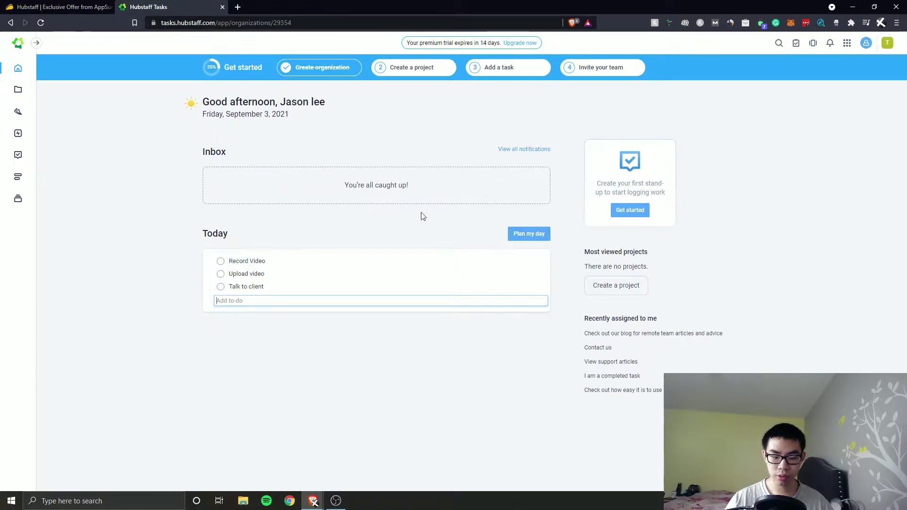
- Open the day planning page for the to-dos and switch the display of completed items on and off
click(531, 238)
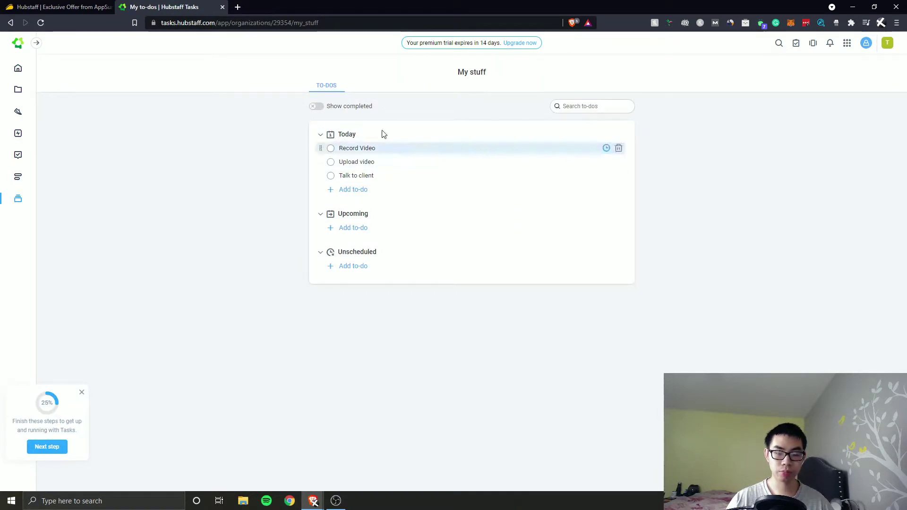
click(316, 108)
click(316, 109)
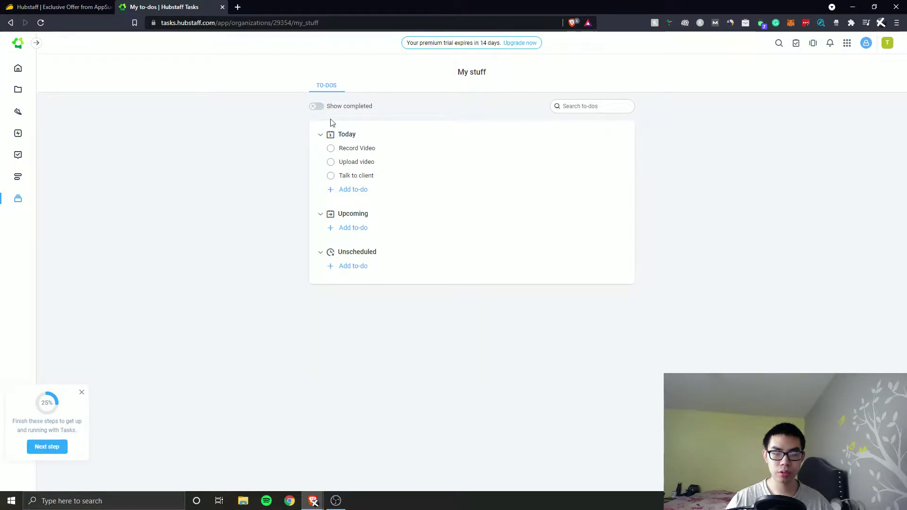
- Mark the Record Video to-do as completed and reopen it from the completed list, leaving completed items hidden
click(331, 149)
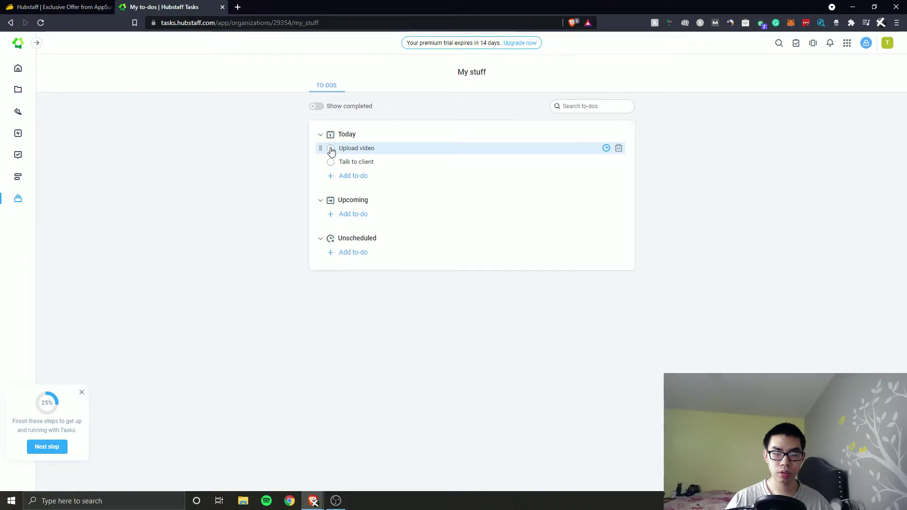
click(317, 107)
click(335, 292)
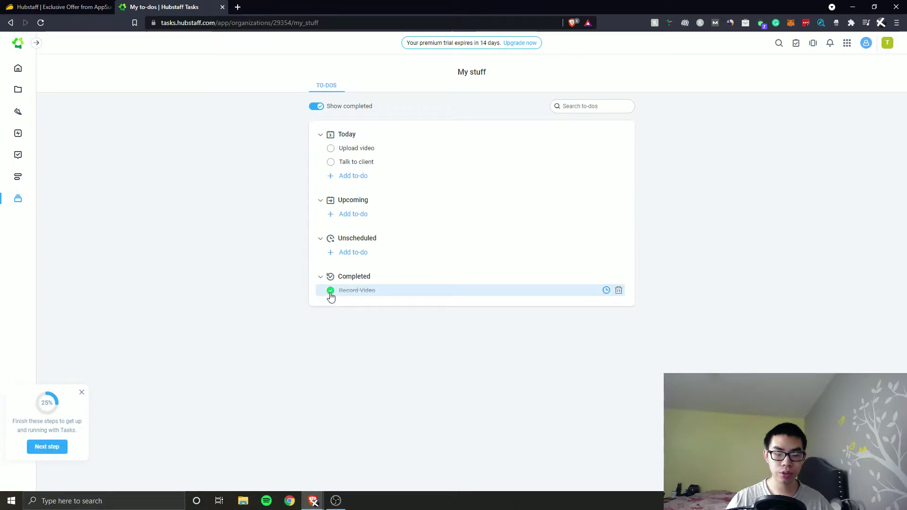
click(321, 112)
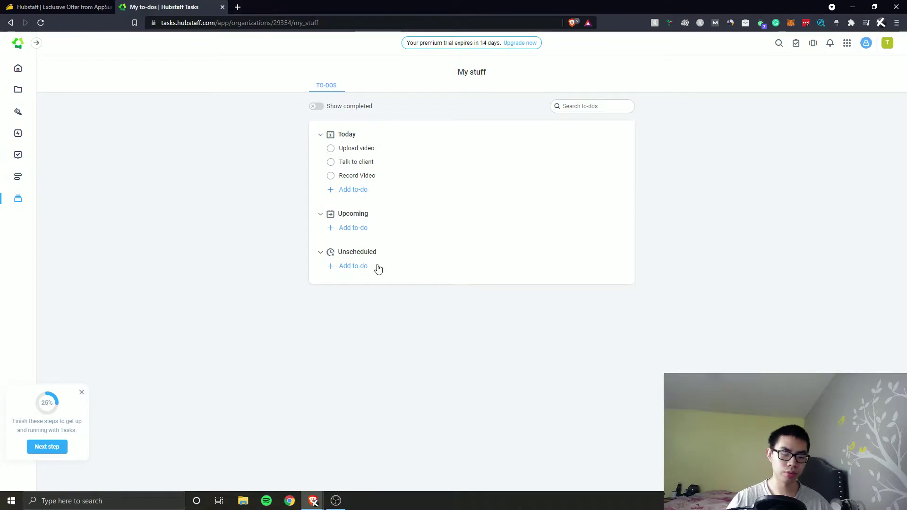
- Return to the home page and try to create a project from the Standard template
click(19, 69)
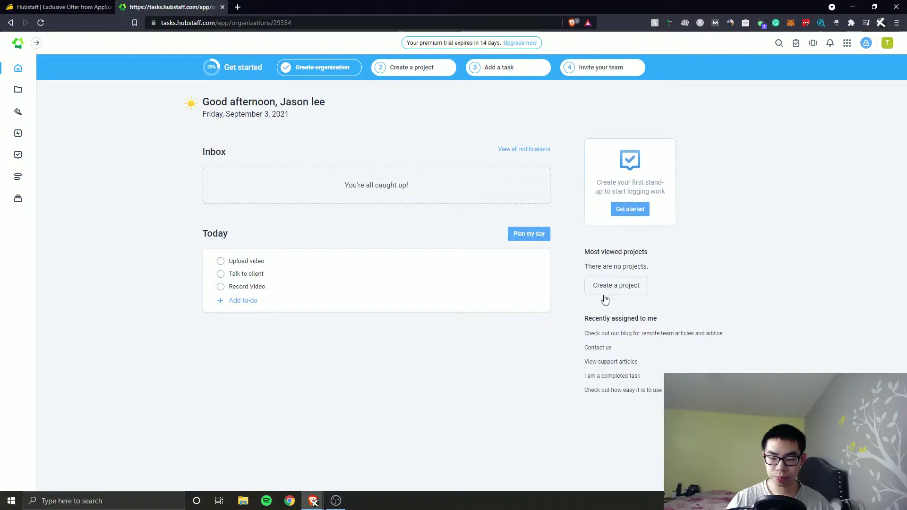
click(409, 67)
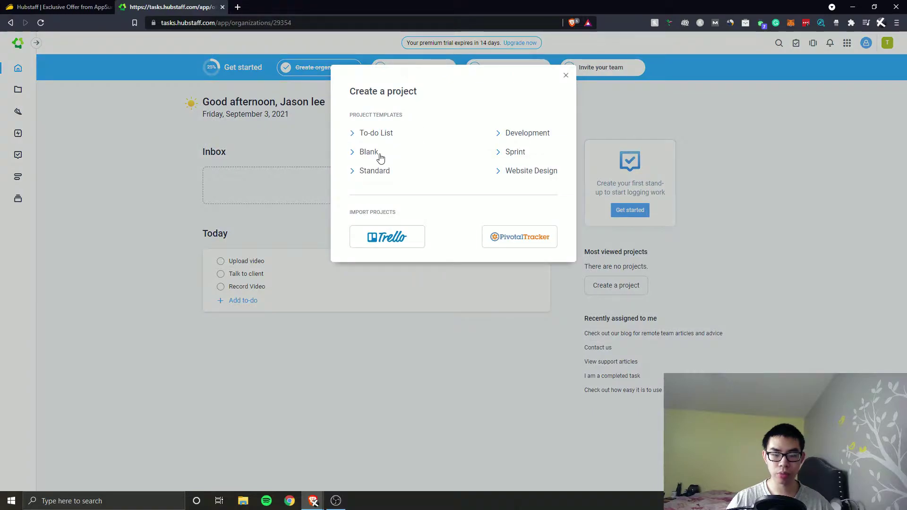
click(374, 173)
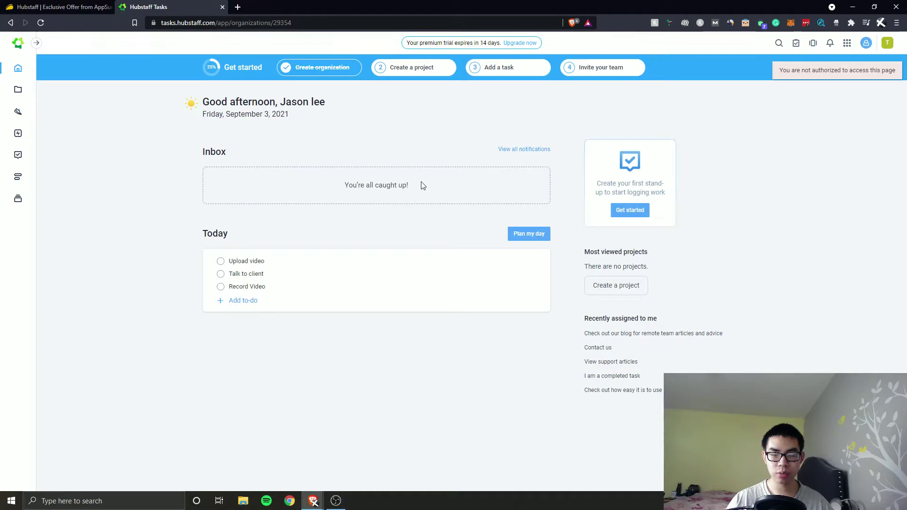
- Check the archived and active project lists and start a new project to open the template gallery
click(18, 89)
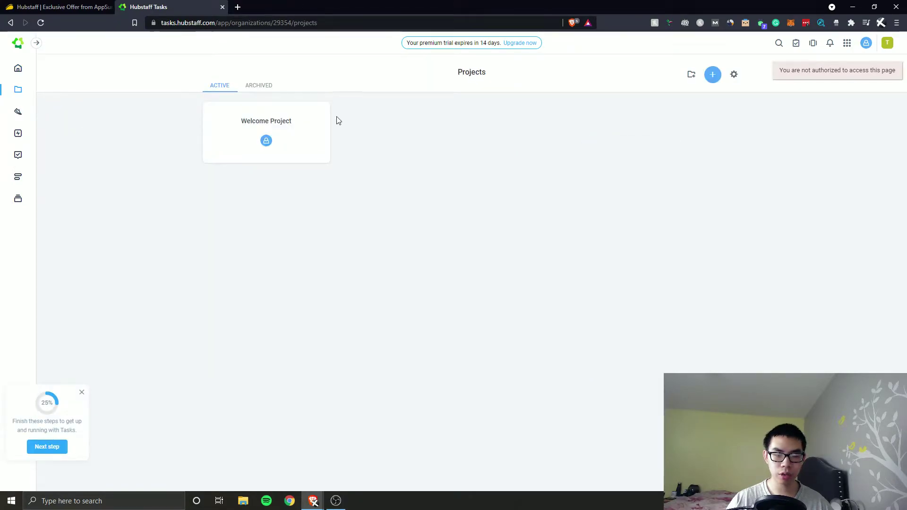
click(261, 87)
click(221, 86)
click(324, 109)
click(709, 78)
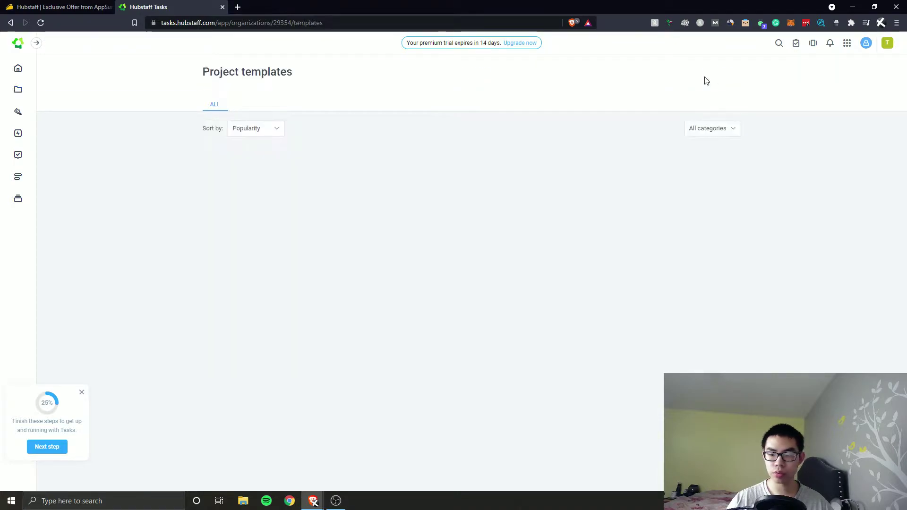
- Examine the available project templates, including the lists and workflow description each one offers
mouse_move(258, 182)
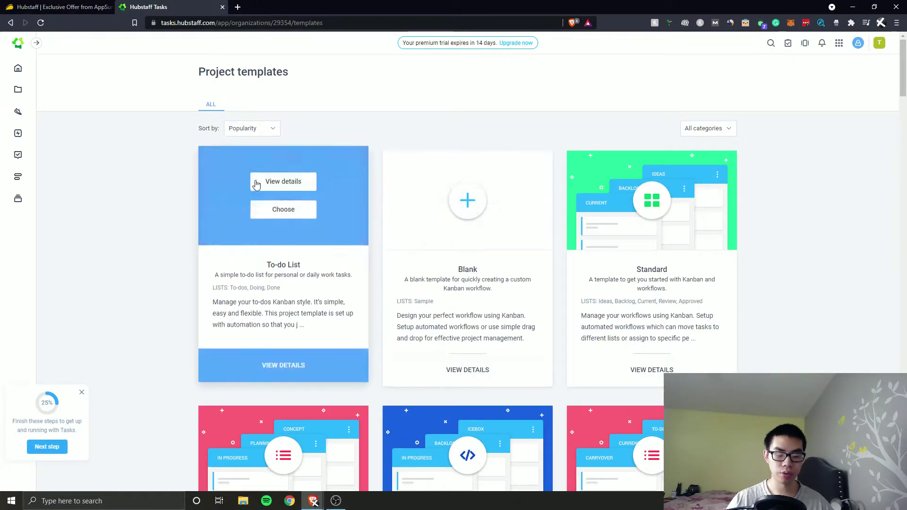
scroll(235, 251, down, 1)
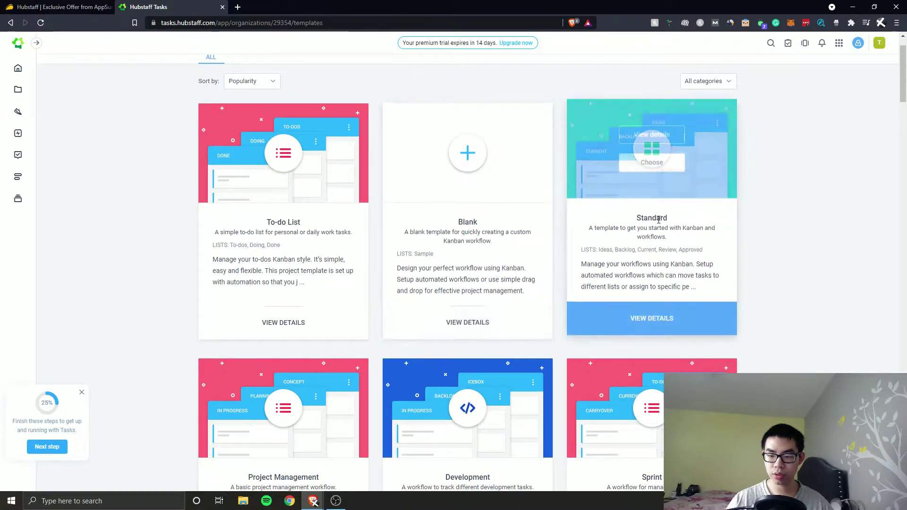
scroll(654, 243, down, 4)
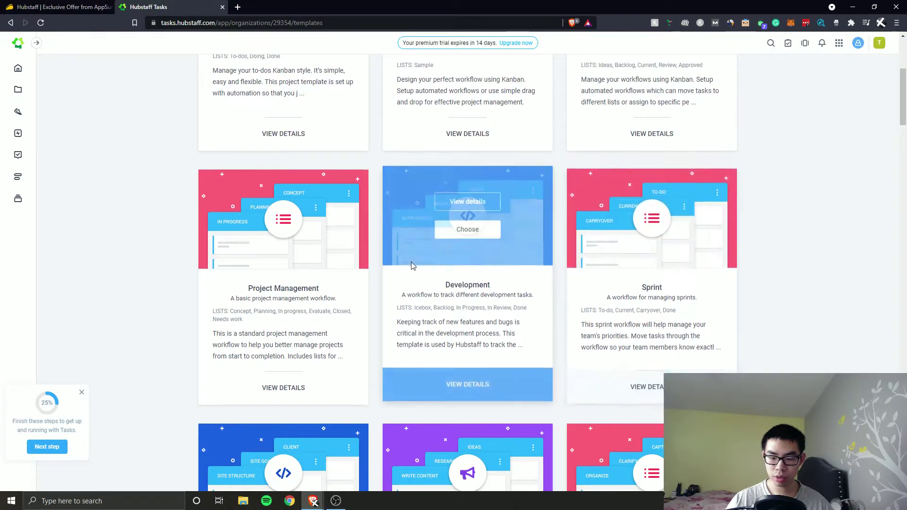
scroll(330, 248, down, 8)
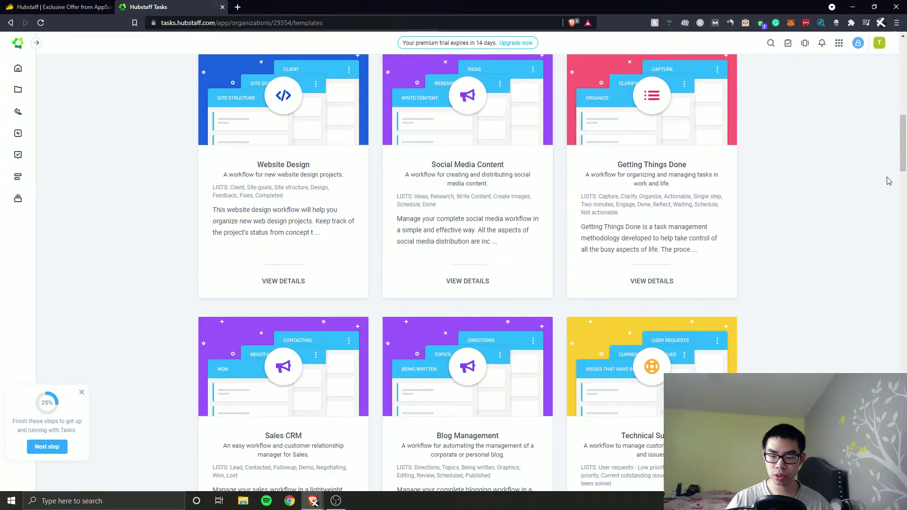
scroll(829, 210, down, 4)
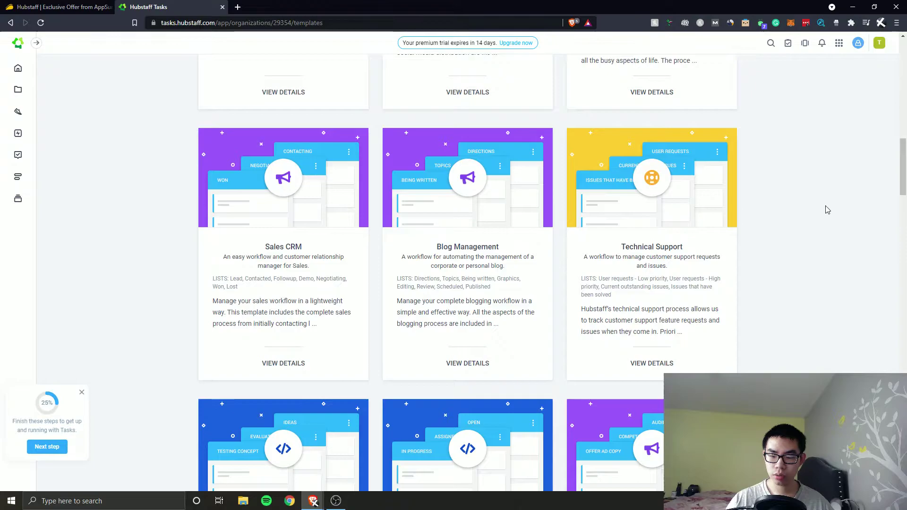
scroll(828, 210, down, 6)
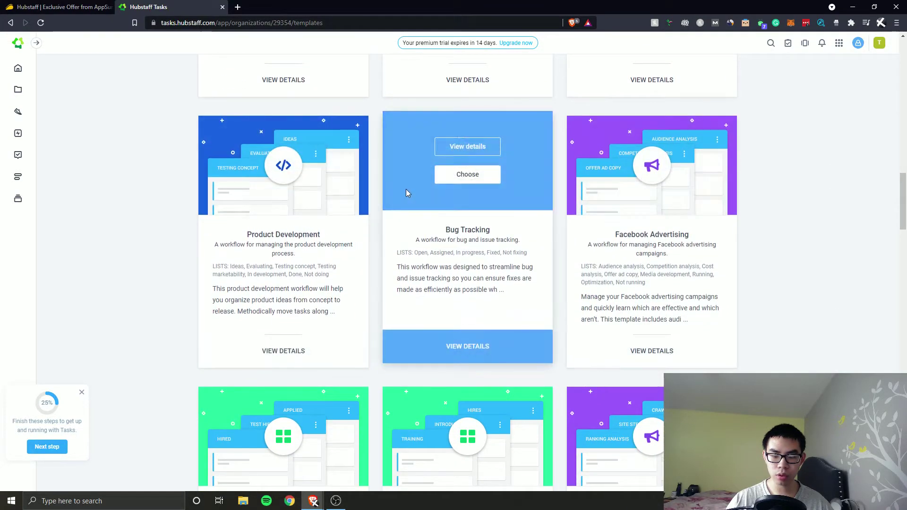
scroll(662, 217, up, 10)
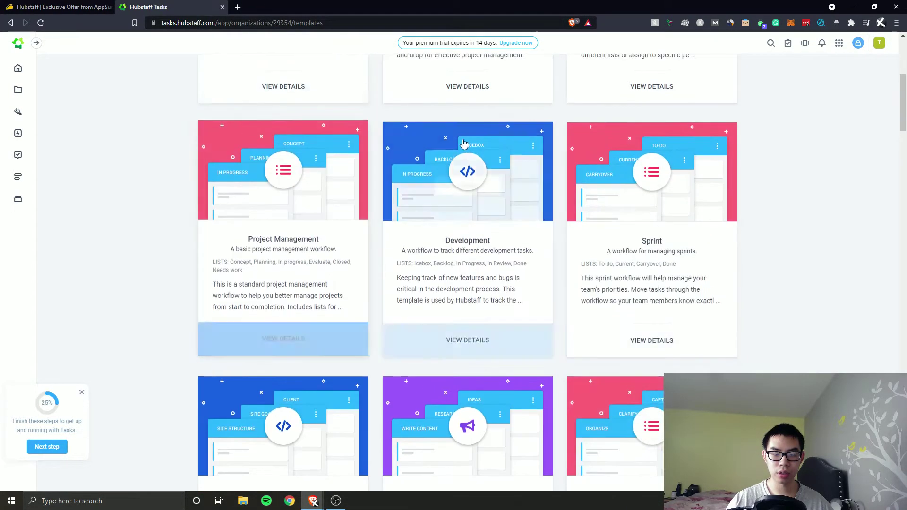
mouse_move(409, 194)
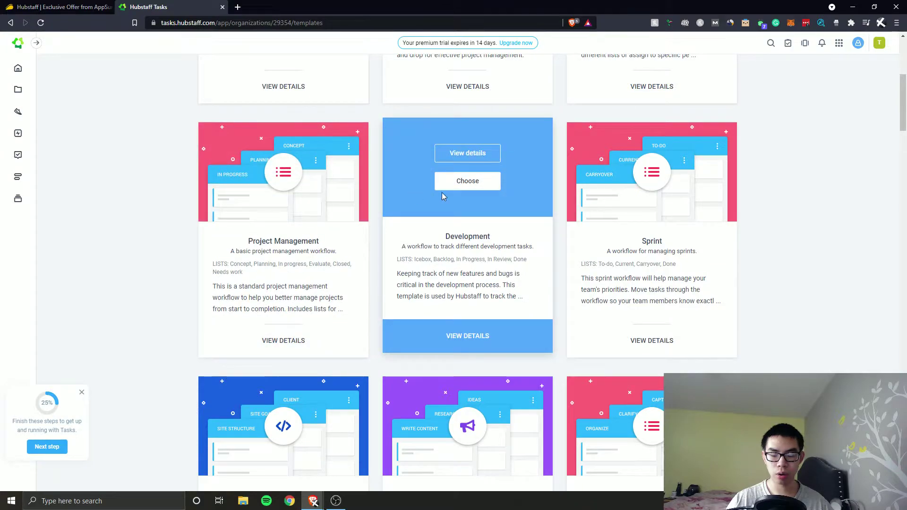
scroll(665, 204, down, 6)
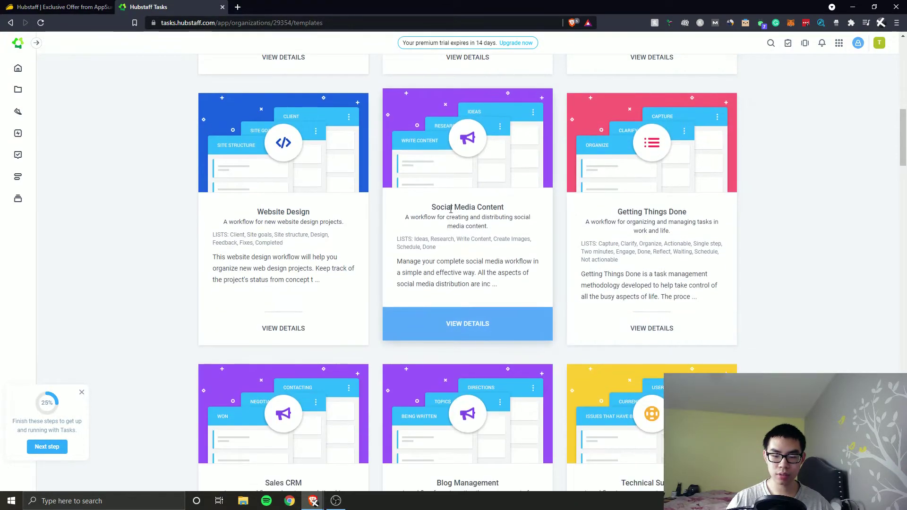
triple_click(453, 209)
scroll(834, 238, down, 14)
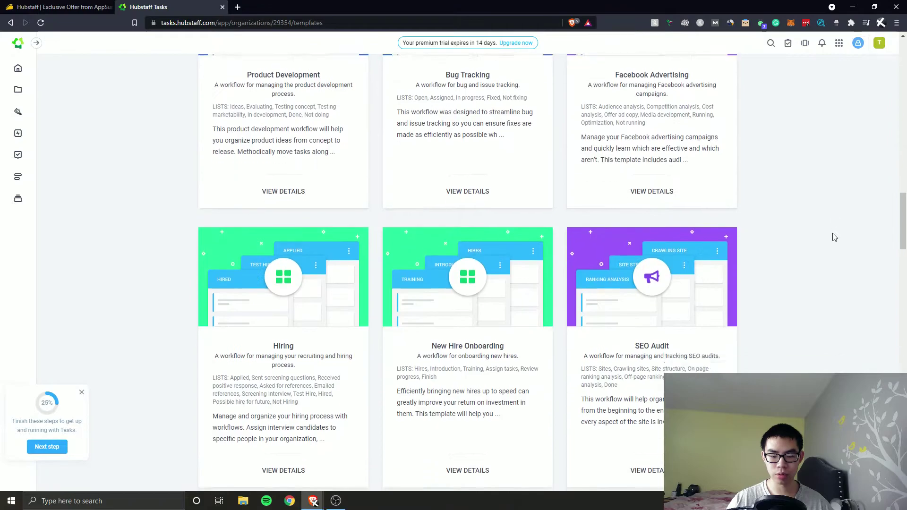
scroll(834, 237, down, 20)
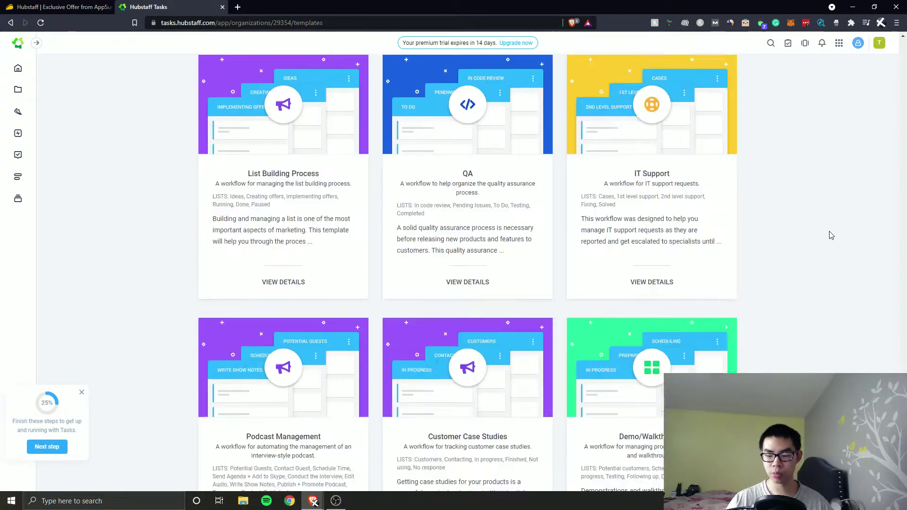
scroll(831, 236, down, 9)
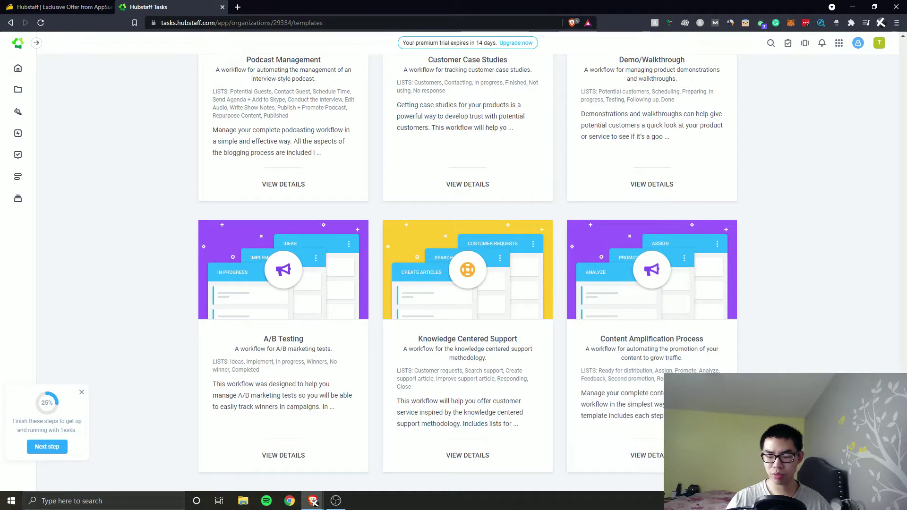
scroll(652, 213, up, 20)
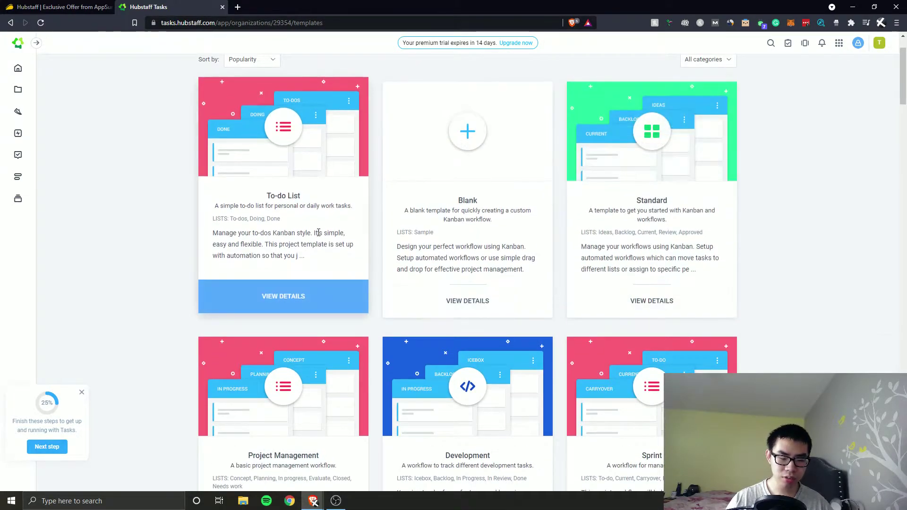
- Create a project named "SaaS Reviews" from the To-do List template, without assigning a folder
click(287, 297)
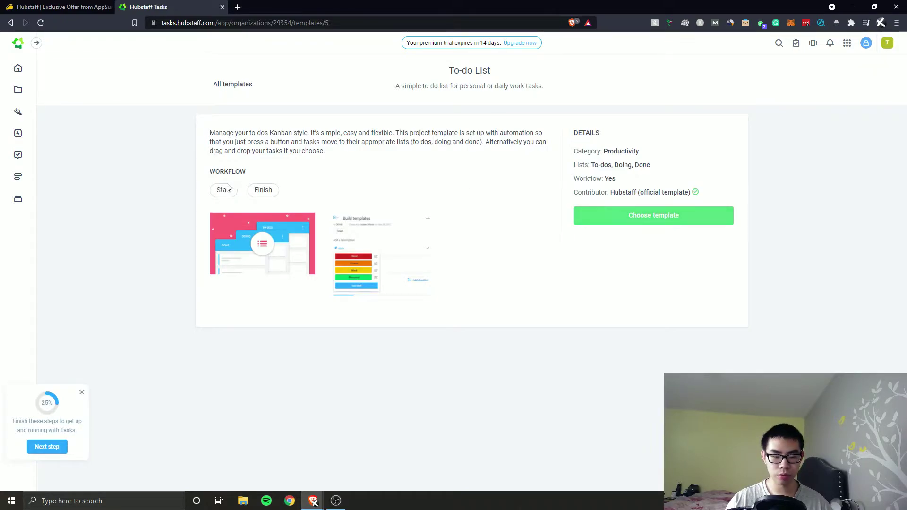
click(683, 214)
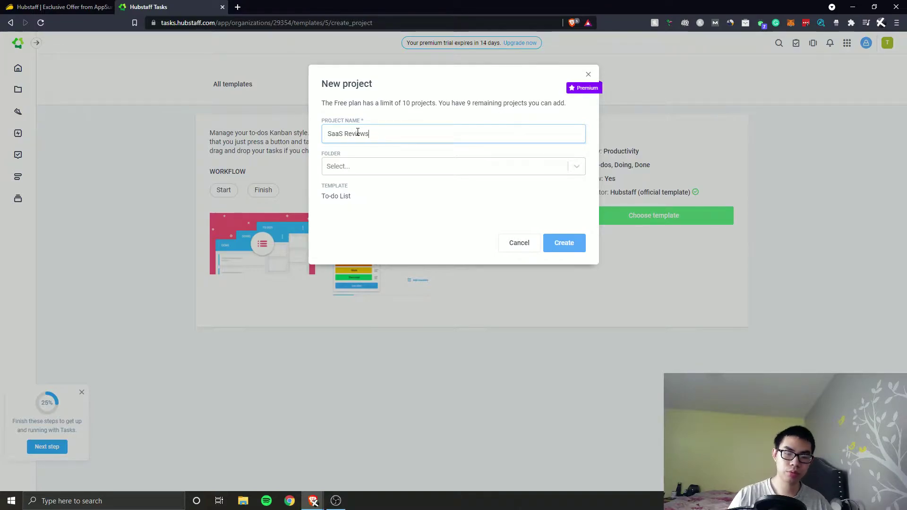
click(348, 170)
click(381, 222)
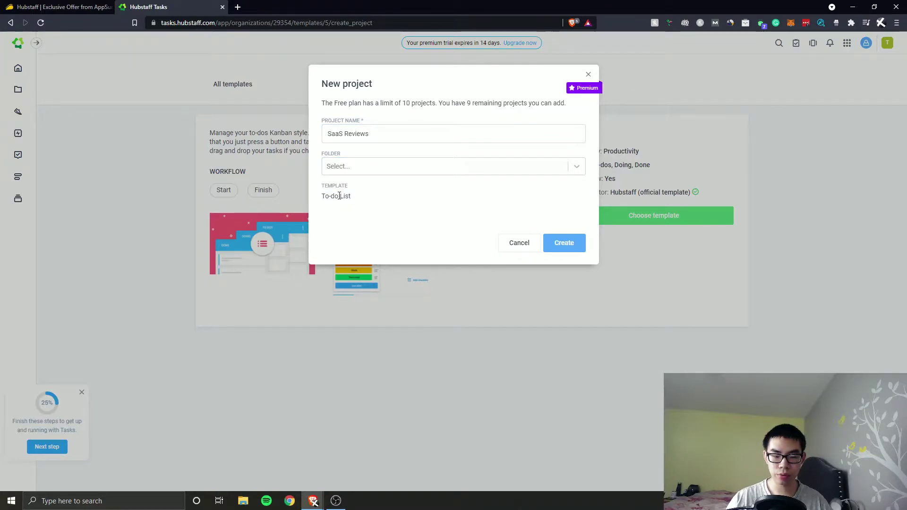
click(552, 240)
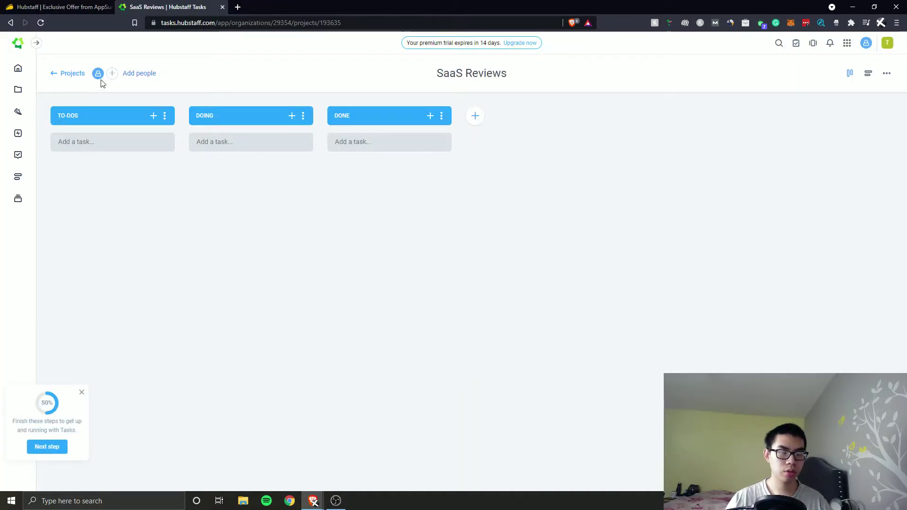
- Examine the SaaS Reviews project's member settings, including the user limit, invitation field, member search and role options, and close them without changes
click(113, 74)
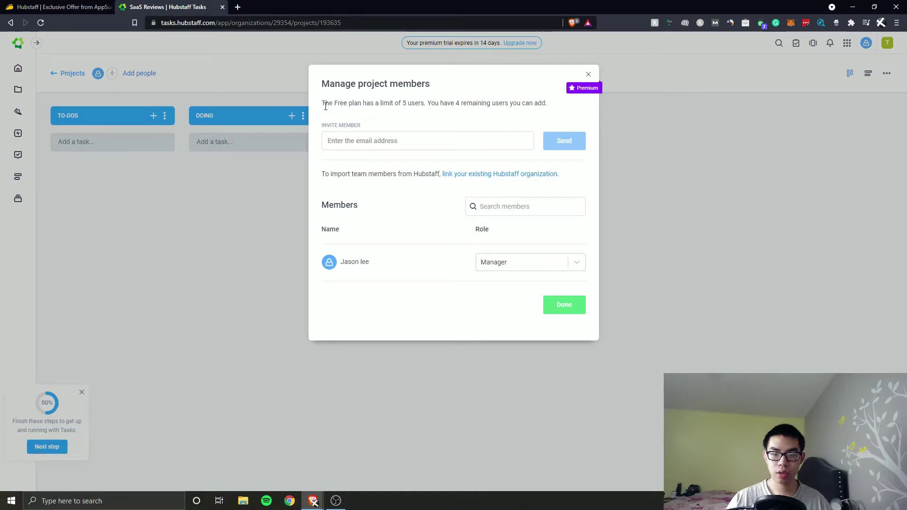
drag(326, 106, 403, 104)
click(408, 103)
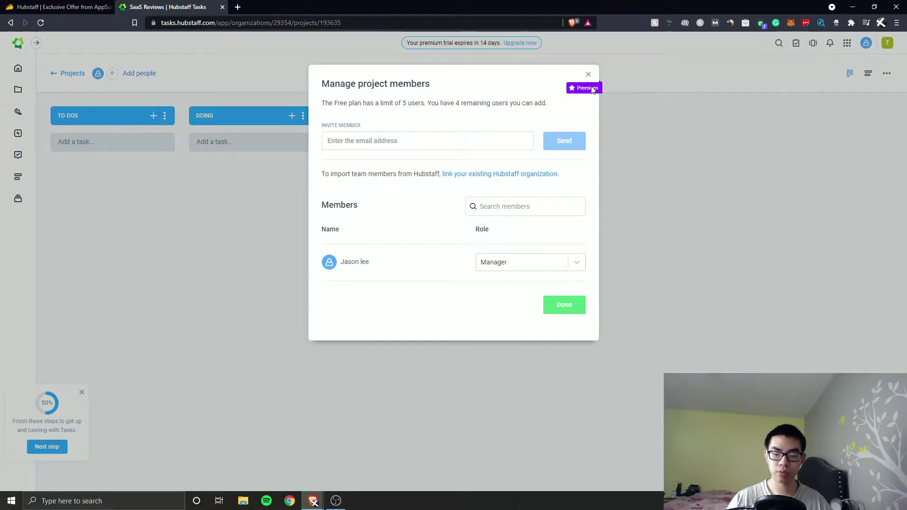
click(344, 139)
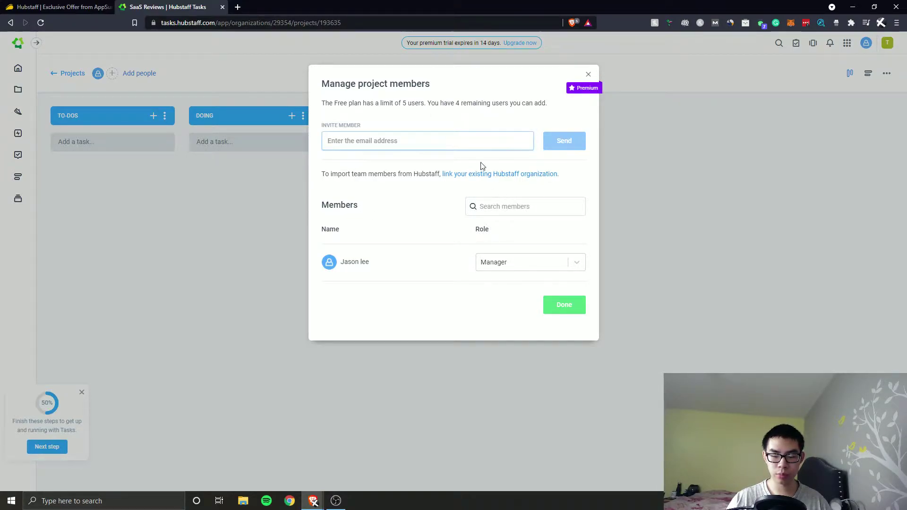
click(492, 208)
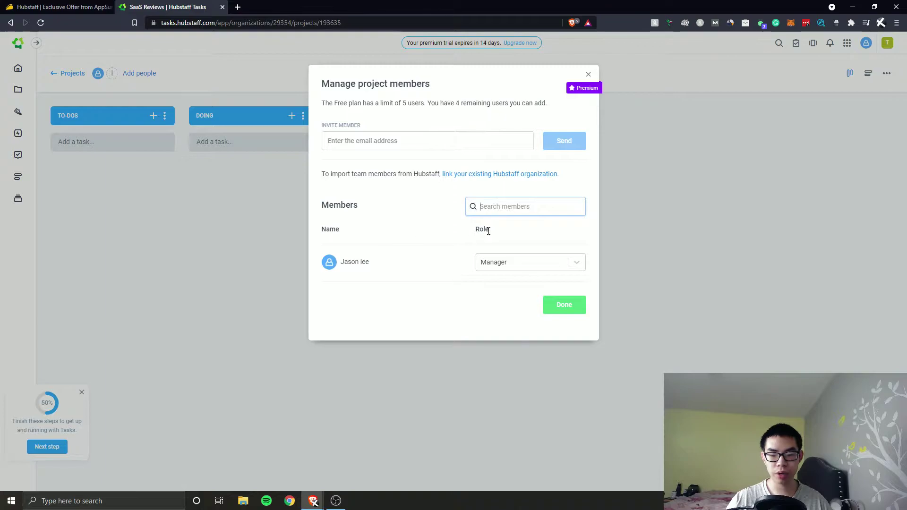
click(569, 265)
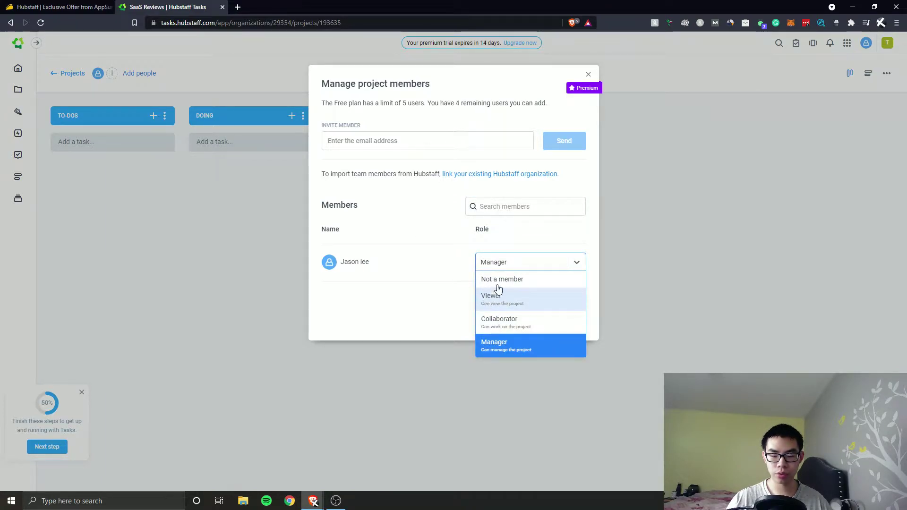
click(455, 326)
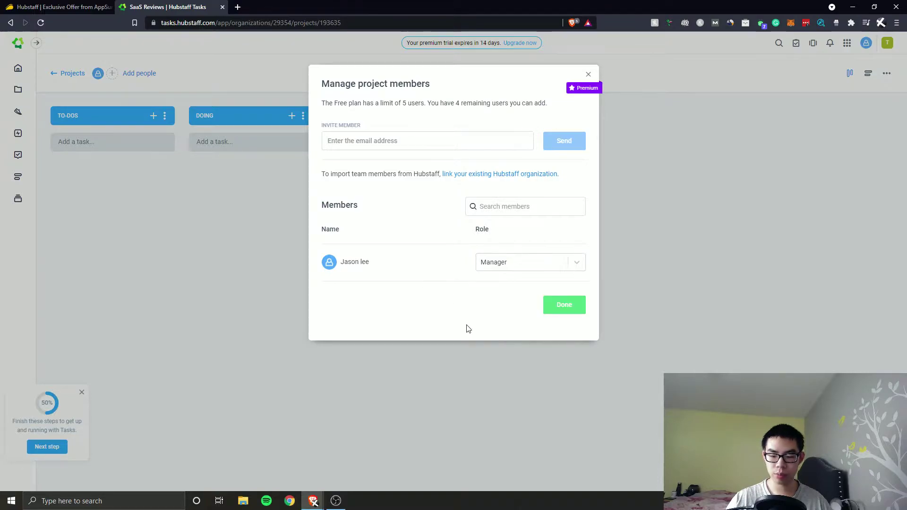
click(562, 306)
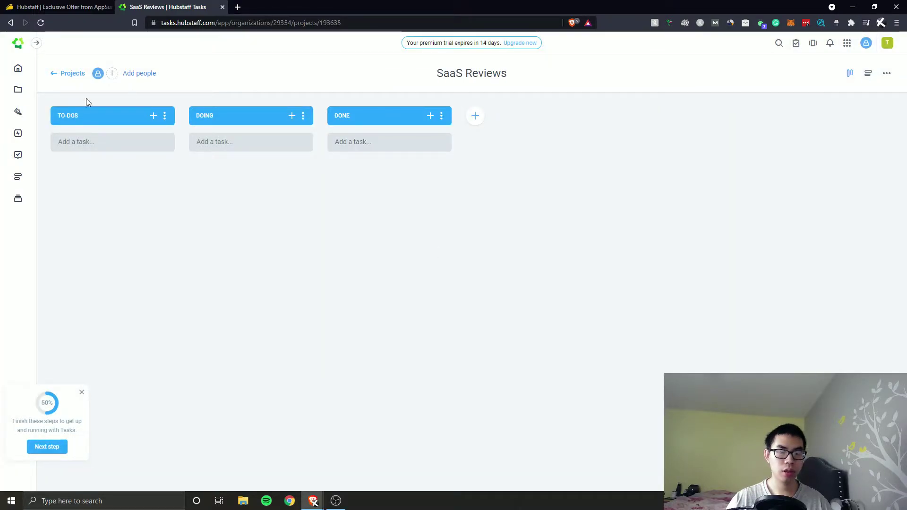
drag(427, 77, 511, 75)
click(525, 79)
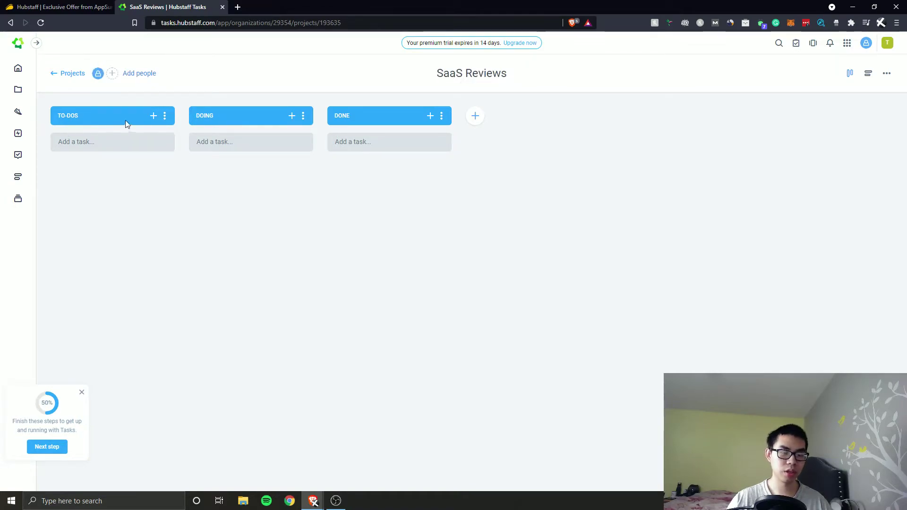
- Add three tasks named "Record Video", "Upload Video" and "Publish Video" to the To-dos list
click(153, 116)
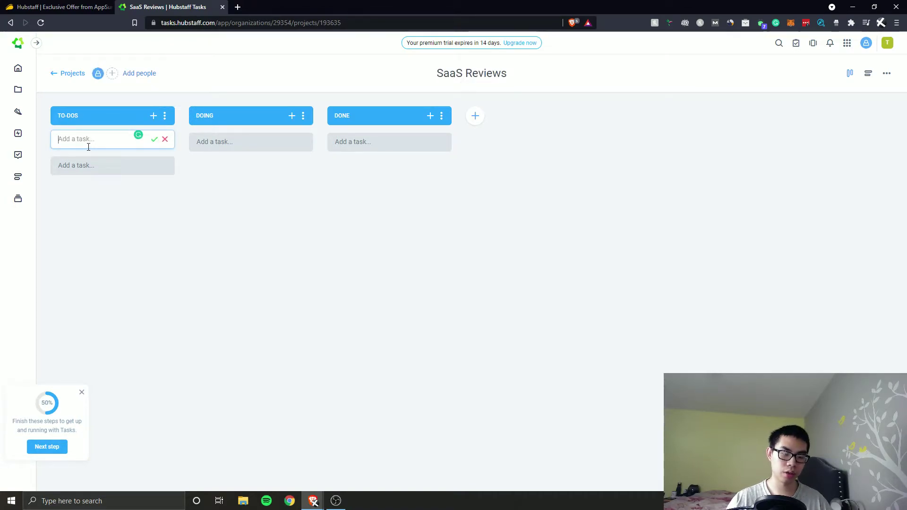
text(Record Video)
key(Return)
text(Upload Video)
key(Return)
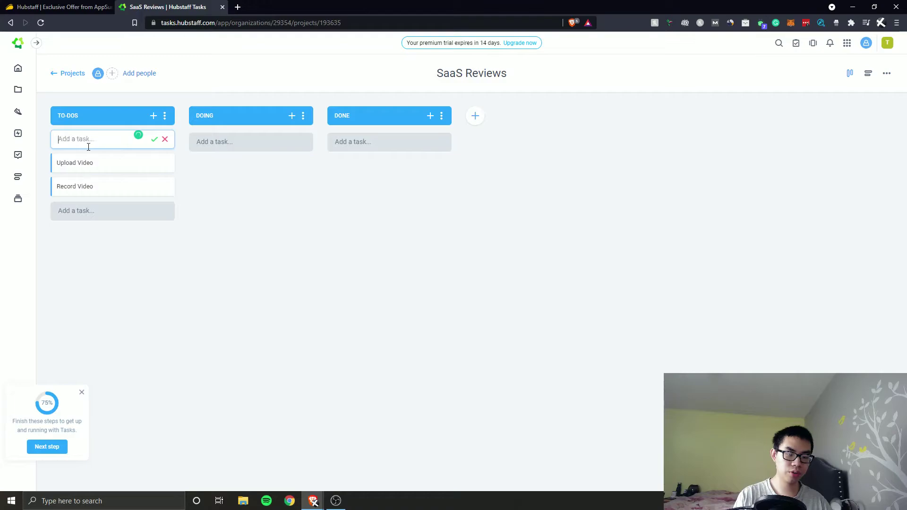
text(Publish Video)
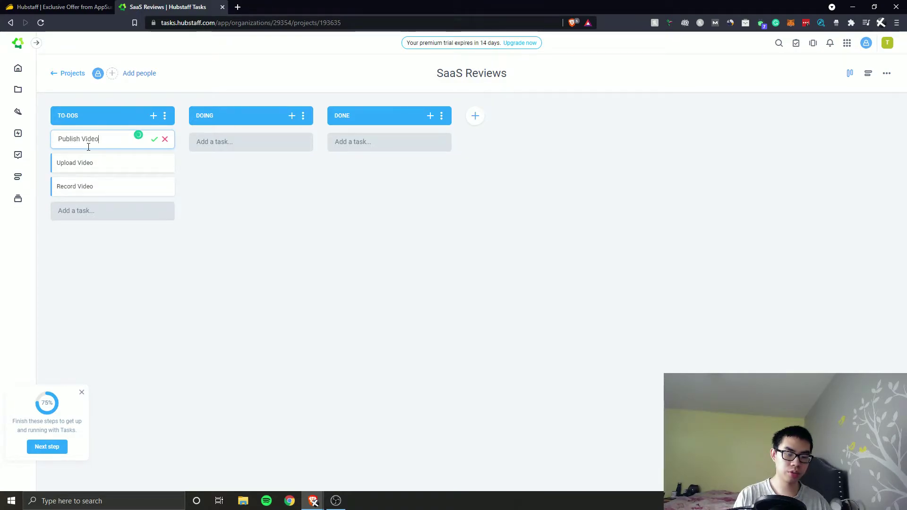
key(Return)
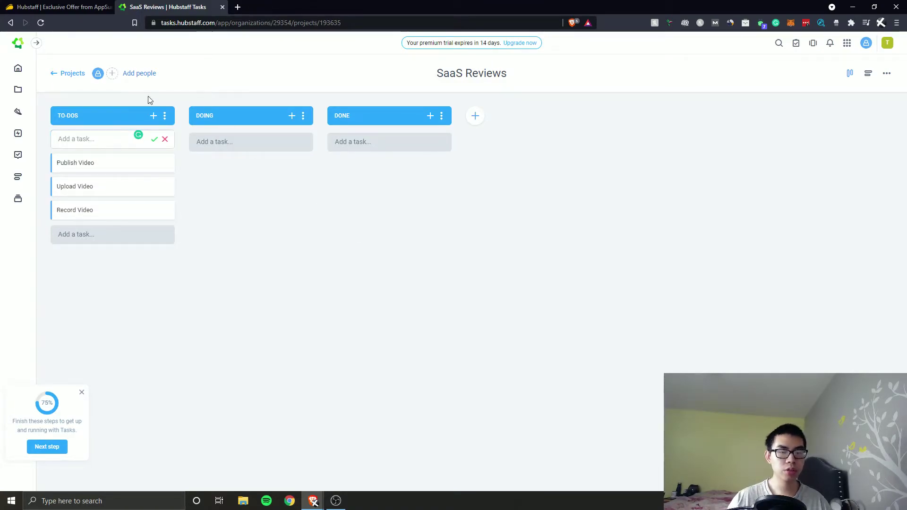
- Move the Publish Video task through the Doing and Done lists and back to the To-dos list
drag(72, 167, 300, 165)
drag(211, 144, 396, 132)
drag(377, 162, 83, 158)
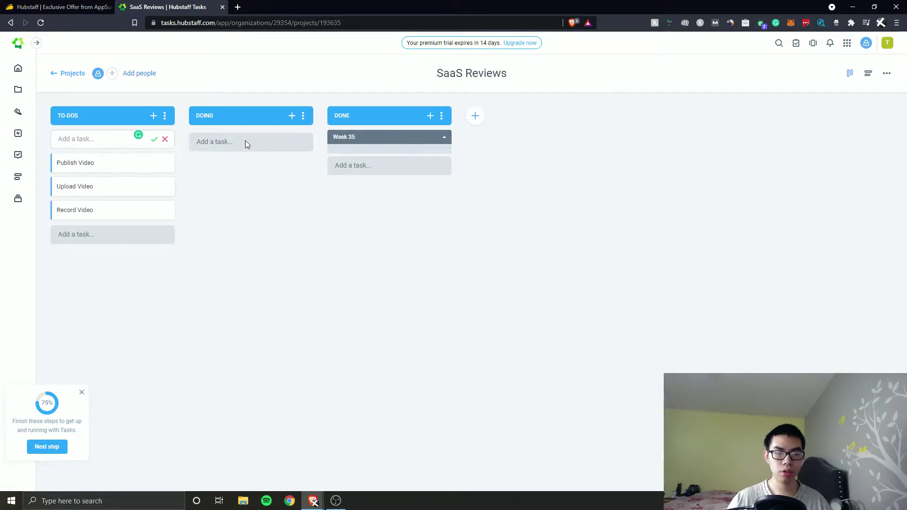
click(444, 137)
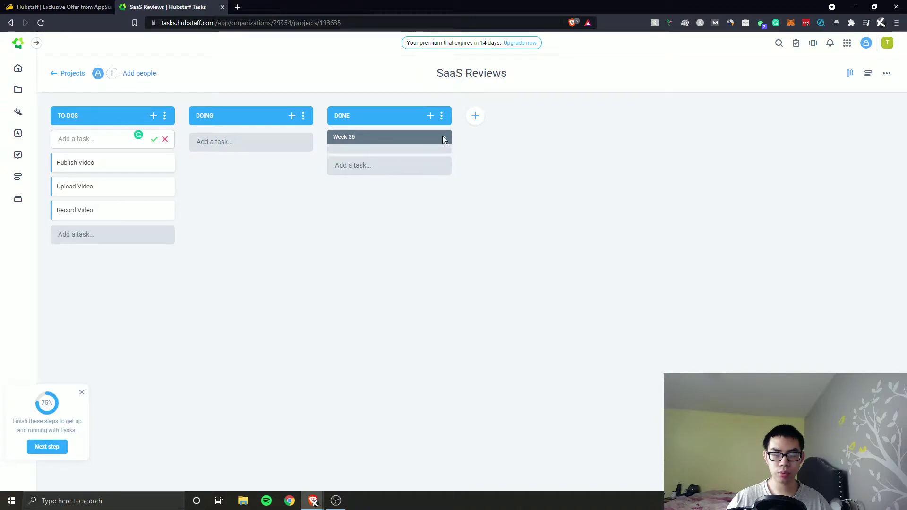
click(431, 116)
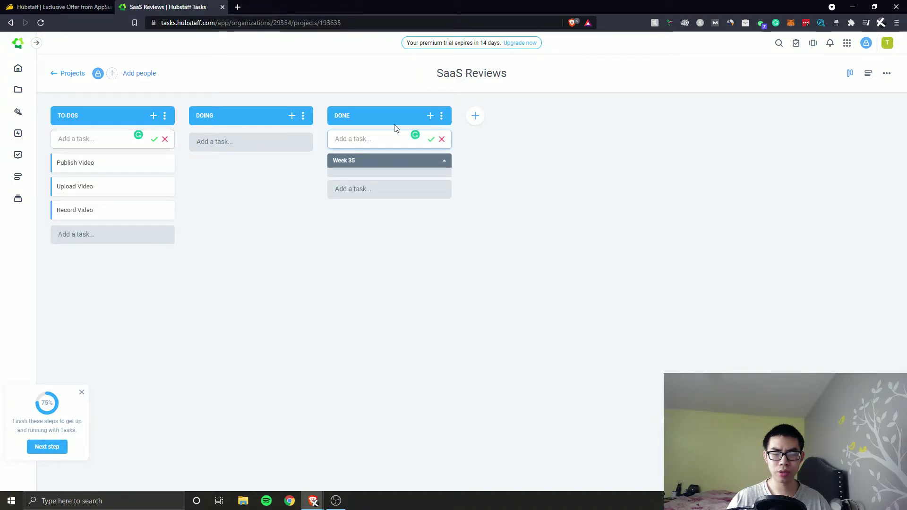
click(442, 139)
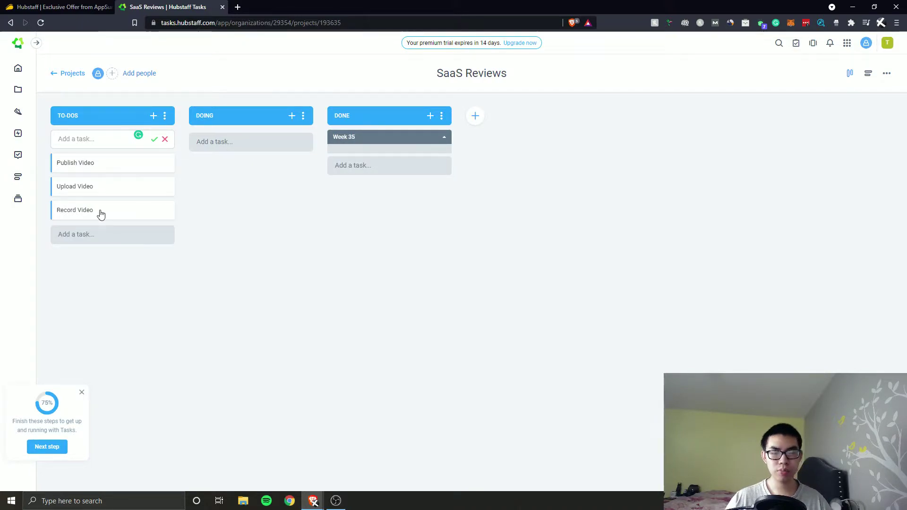
- Examine the SaaS Reviews project's timeline at the quarters, months, weeks and days scales, dismissing the unscheduled-tasks notice, and return to the board view
click(867, 74)
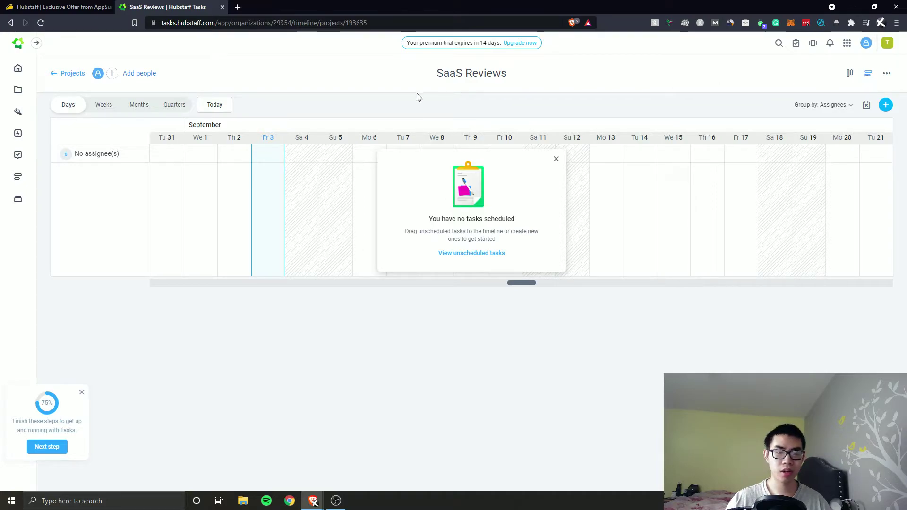
click(172, 105)
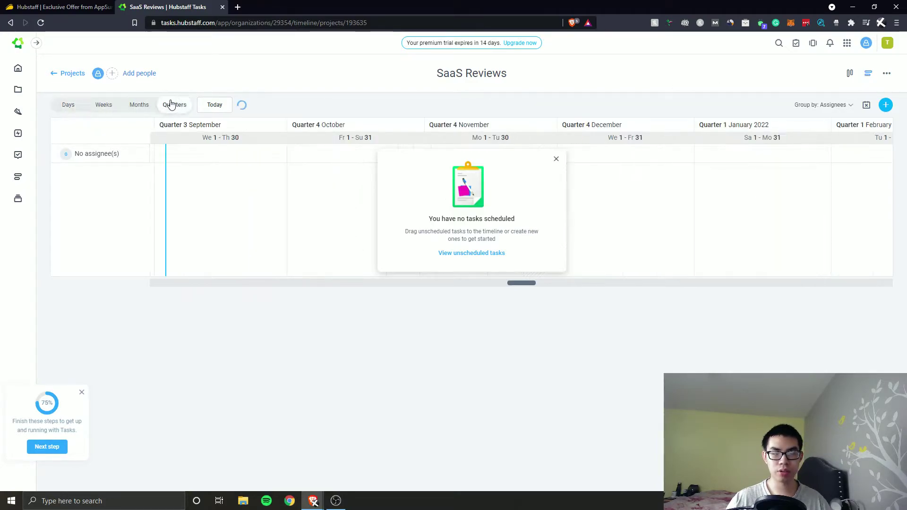
click(556, 158)
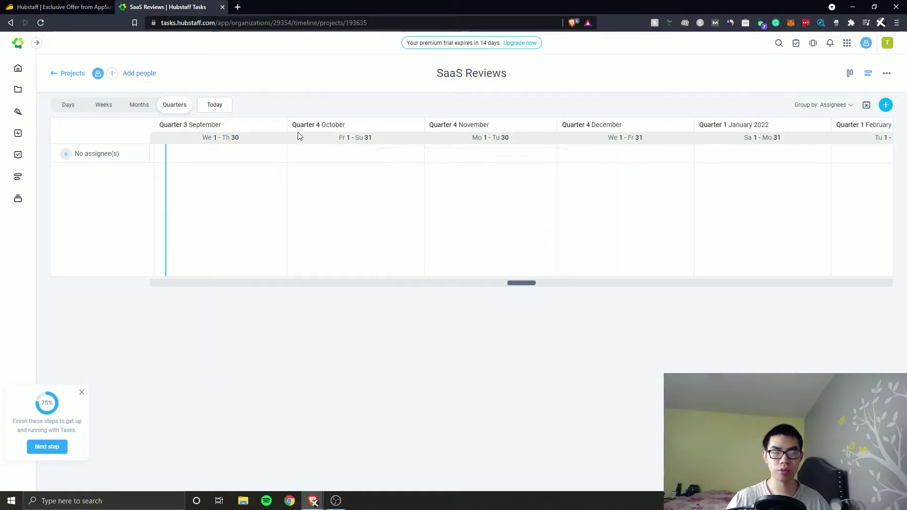
click(140, 107)
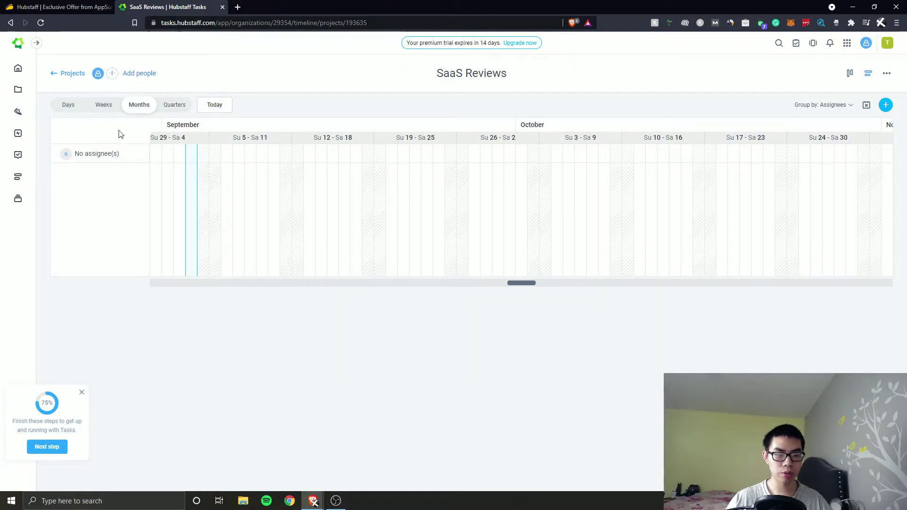
click(105, 106)
click(56, 108)
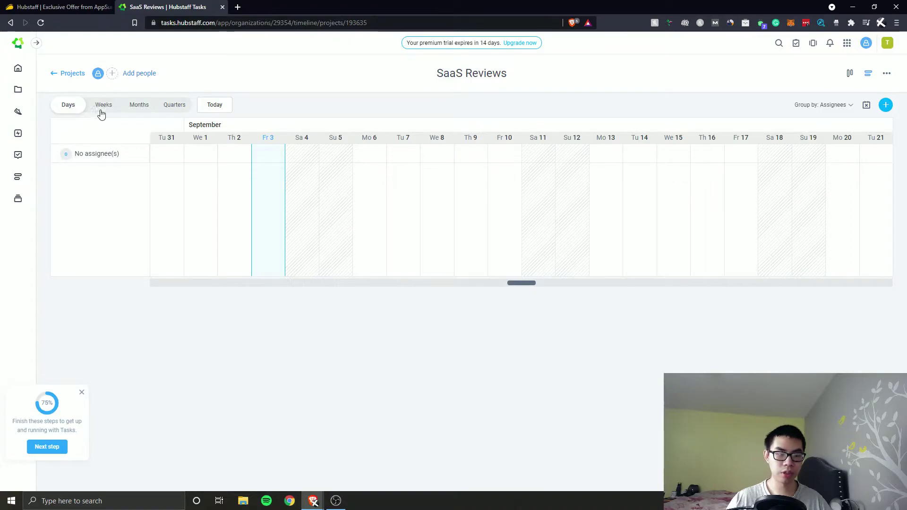
click(848, 74)
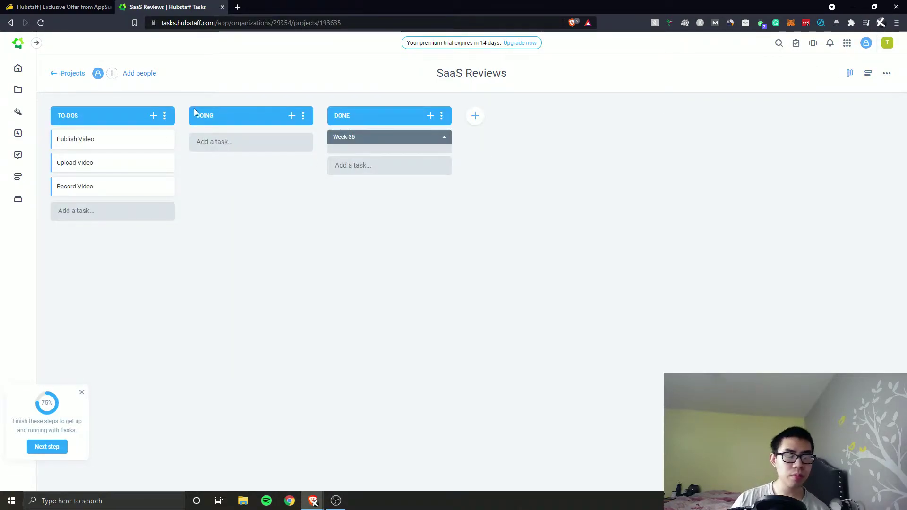
- Create a project named "Product Management" from the Project Management template, without assigning a folder
click(56, 73)
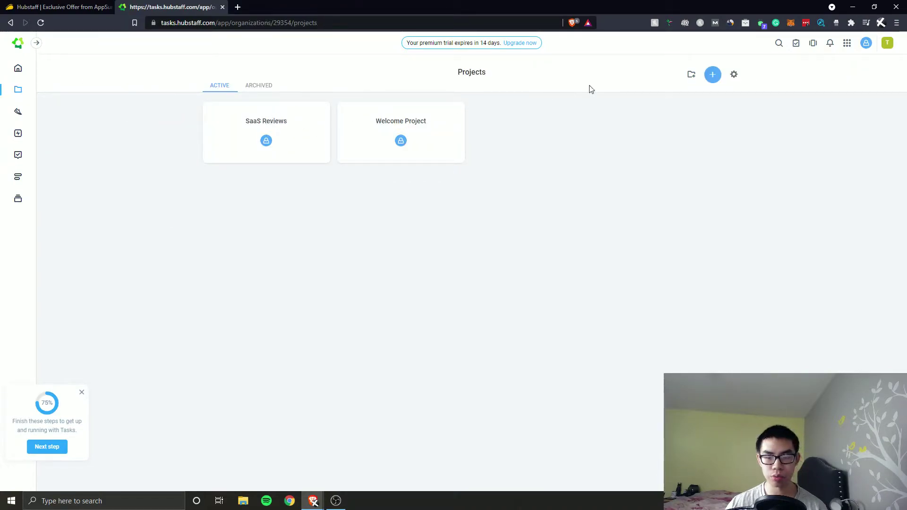
click(712, 74)
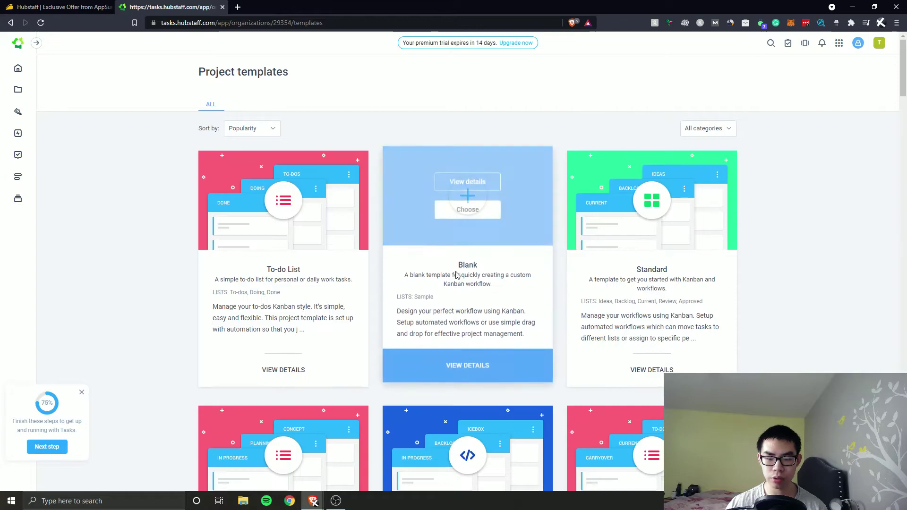
scroll(452, 352, down, 4)
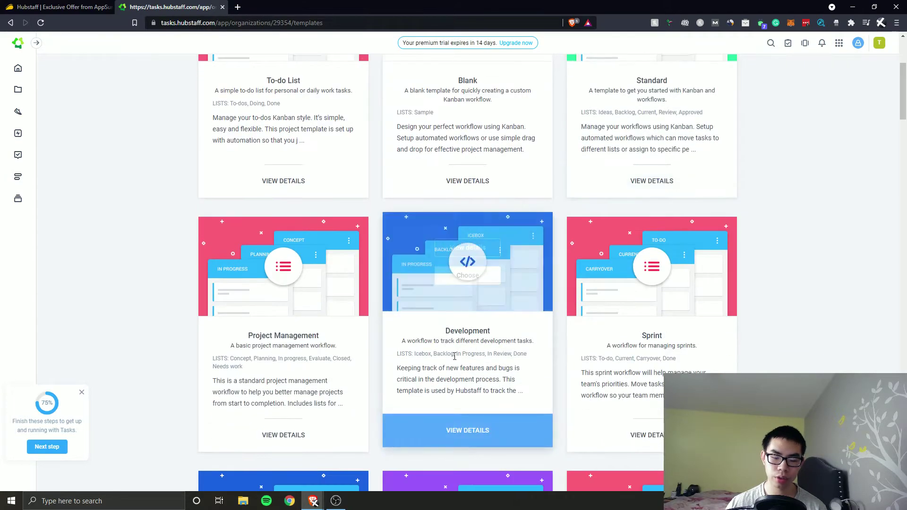
click(281, 434)
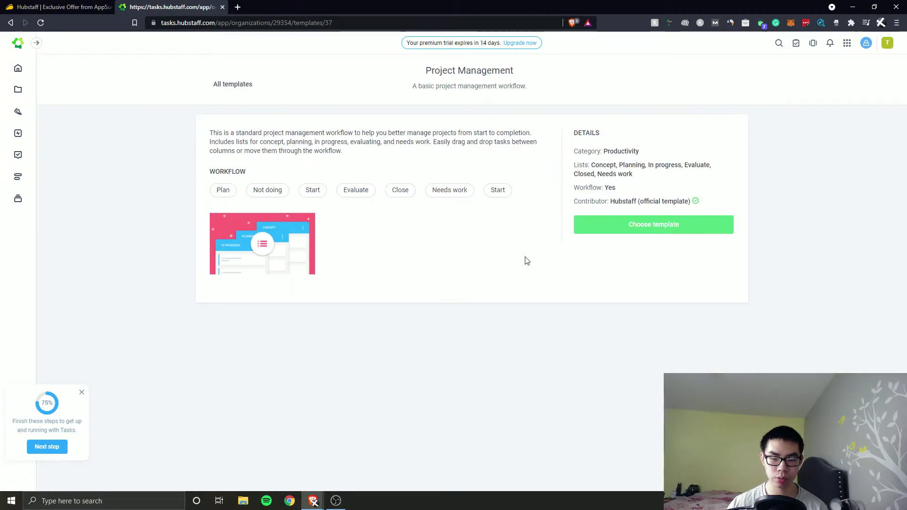
click(661, 226)
click(352, 137)
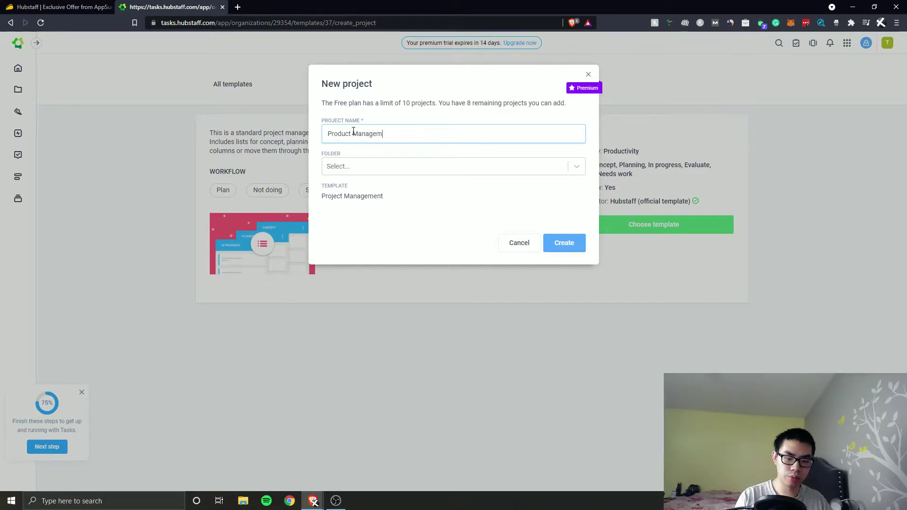
click(400, 165)
click(559, 238)
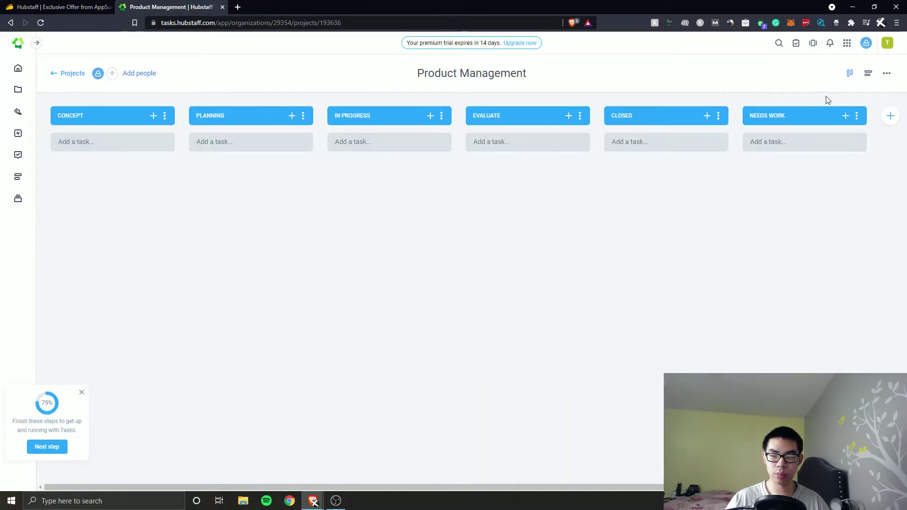
click(550, 75)
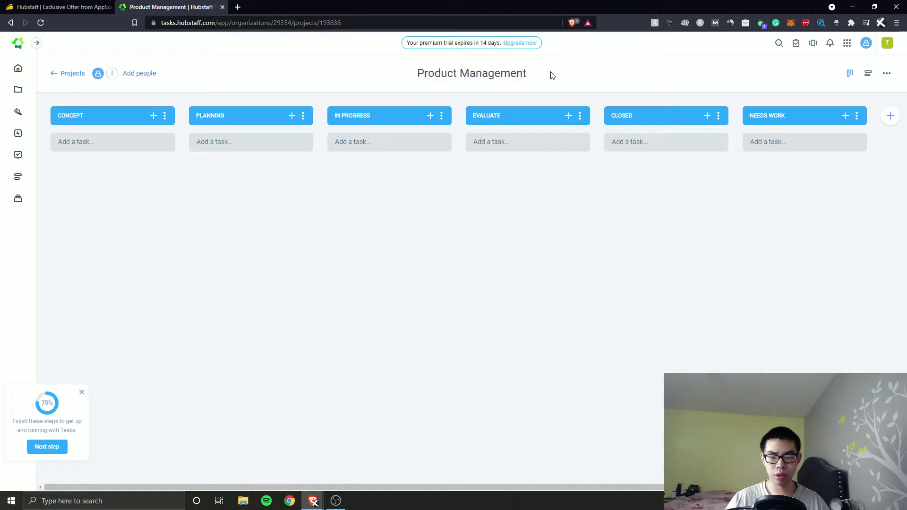
- Look at the new-task entry in the Concept list, the home dashboard and the overview of active projects
click(154, 116)
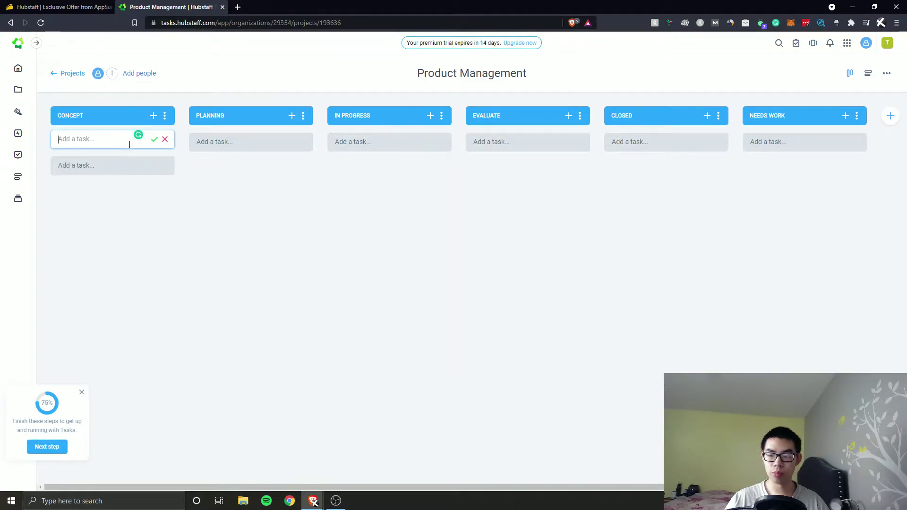
click(18, 68)
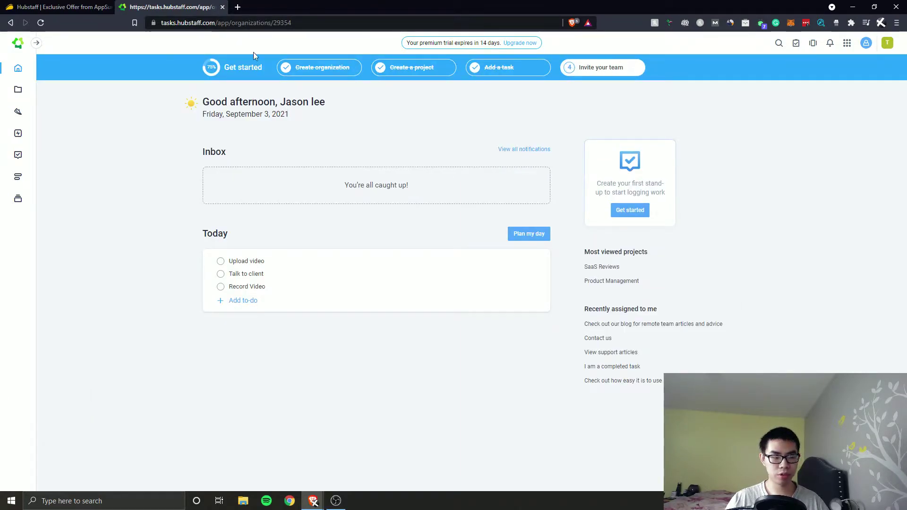
click(18, 91)
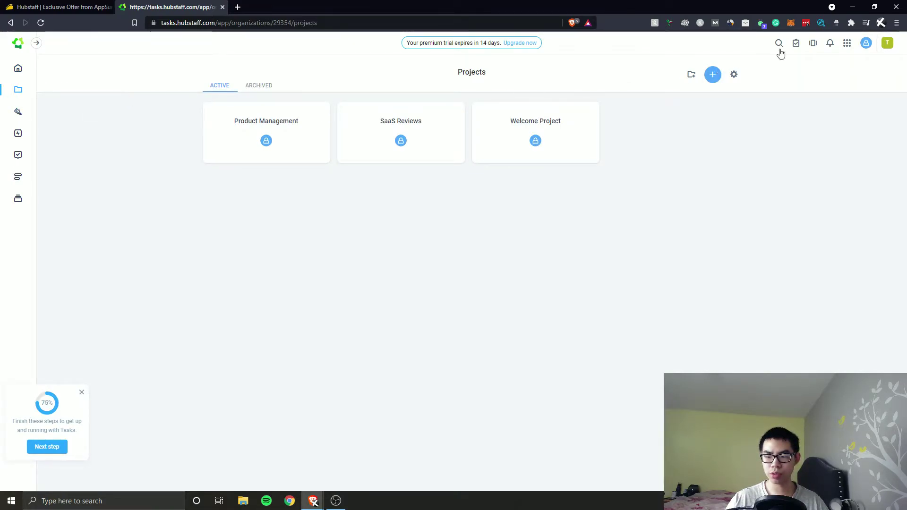
- Start trying out Sprints and go through its introduction pages to the final sprint setup page
click(20, 113)
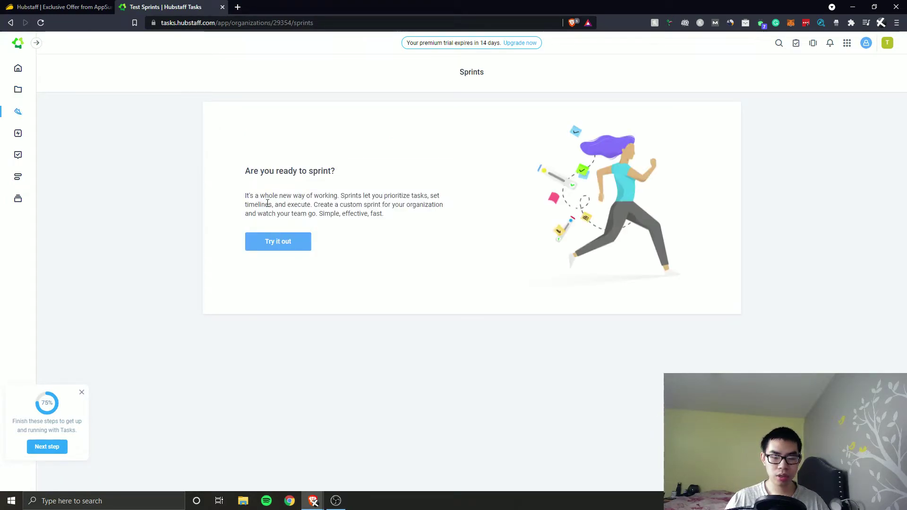
drag(251, 196, 305, 196)
click(401, 196)
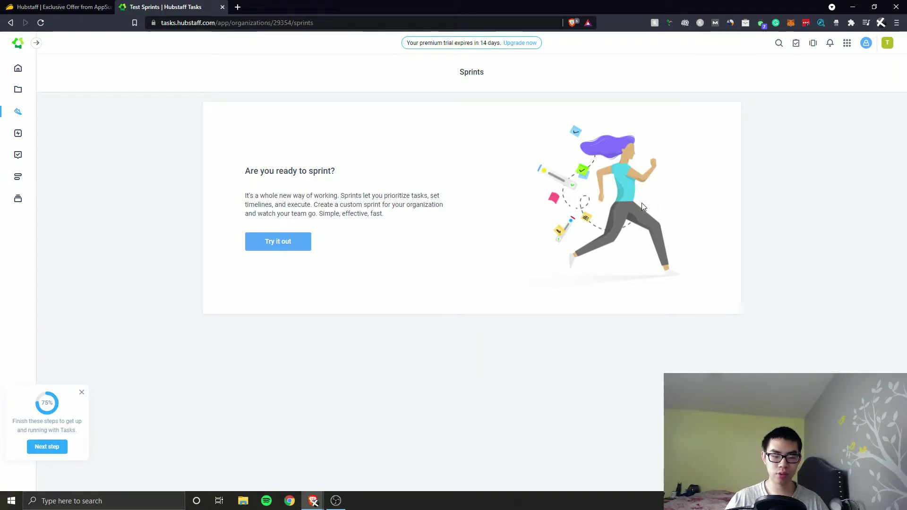
click(272, 244)
click(357, 252)
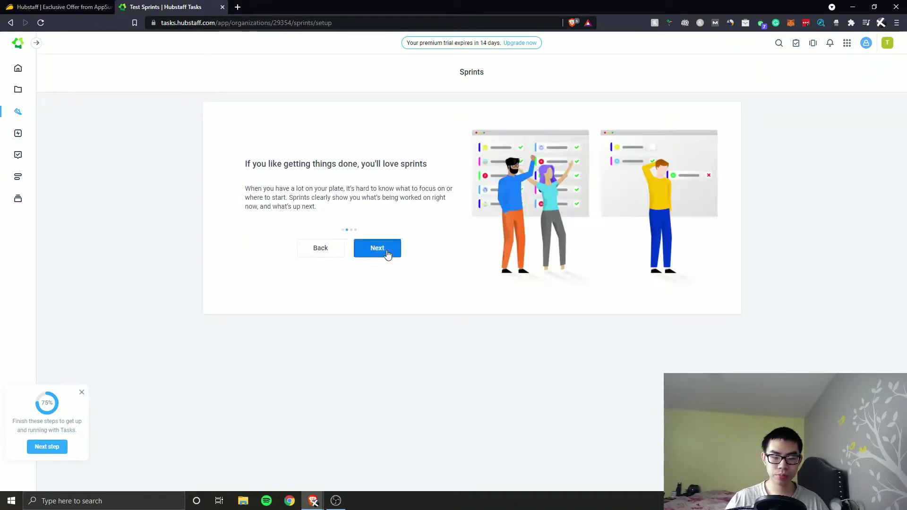
click(387, 250)
click(387, 251)
click(522, 149)
click(519, 161)
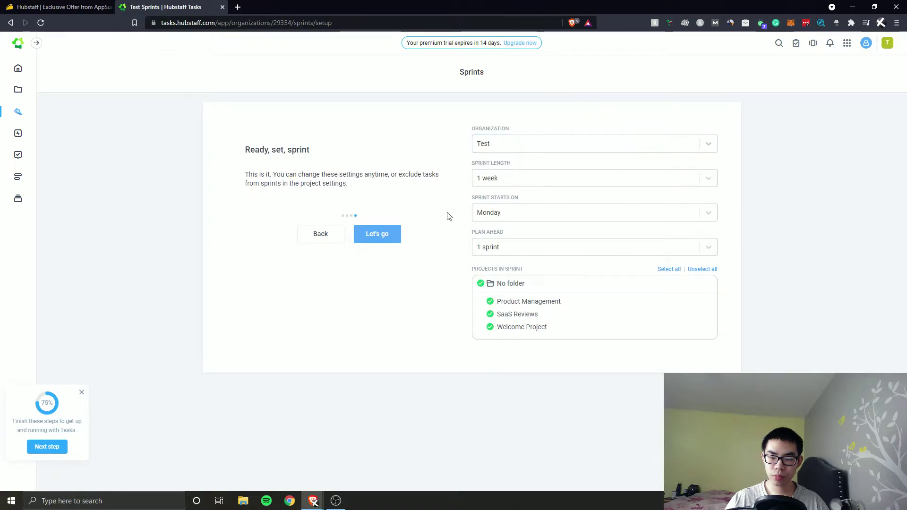
- Set up sprints 2 weeks long, starting on Monday and planned 1 sprint ahead, for all three projects of the Test organization
click(496, 182)
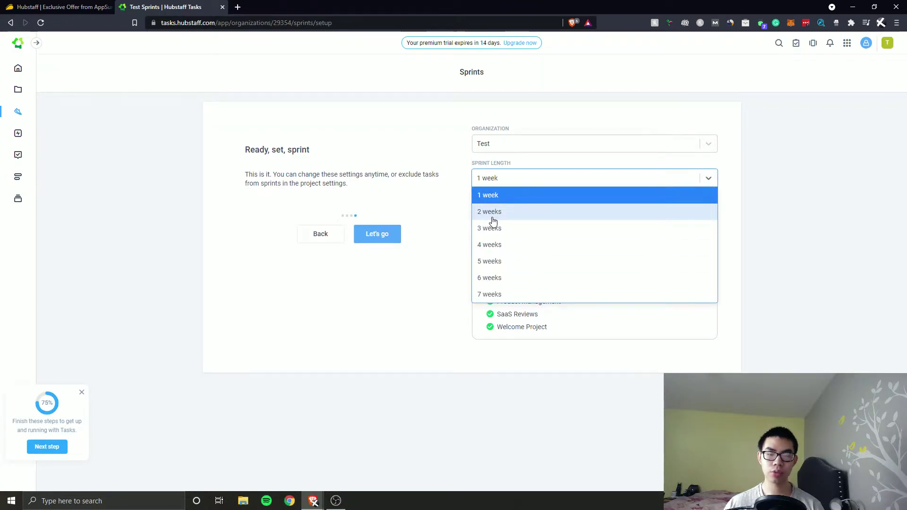
click(489, 150)
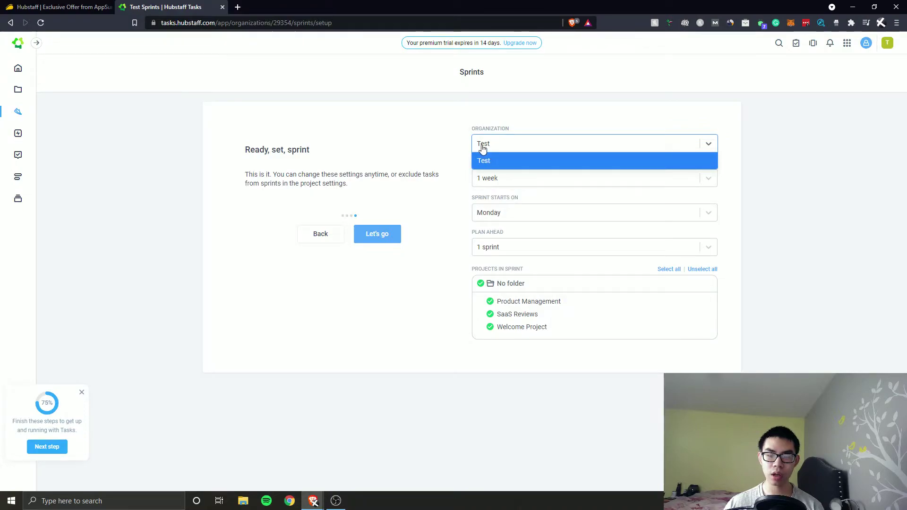
click(480, 179)
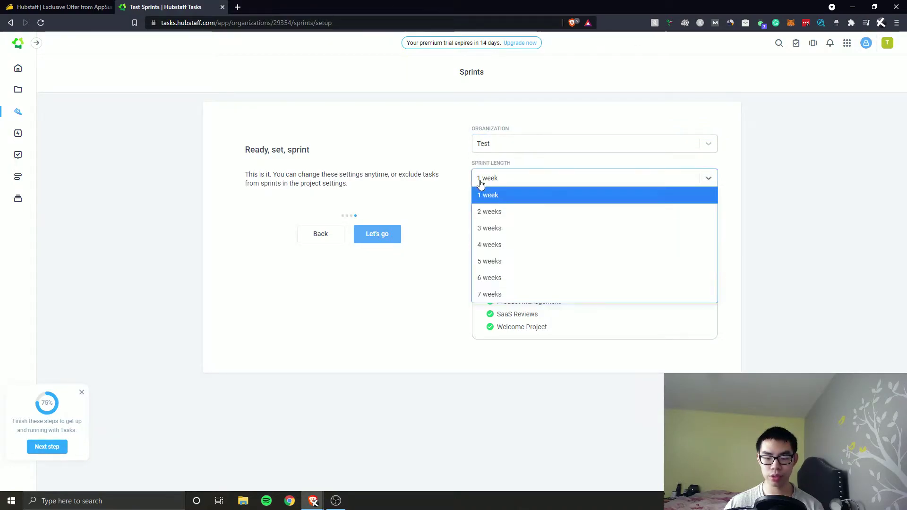
click(490, 212)
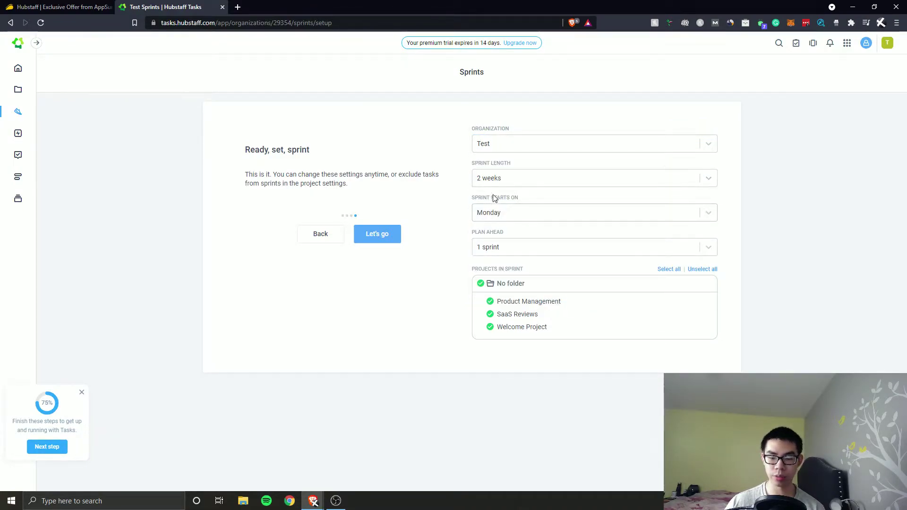
click(510, 218)
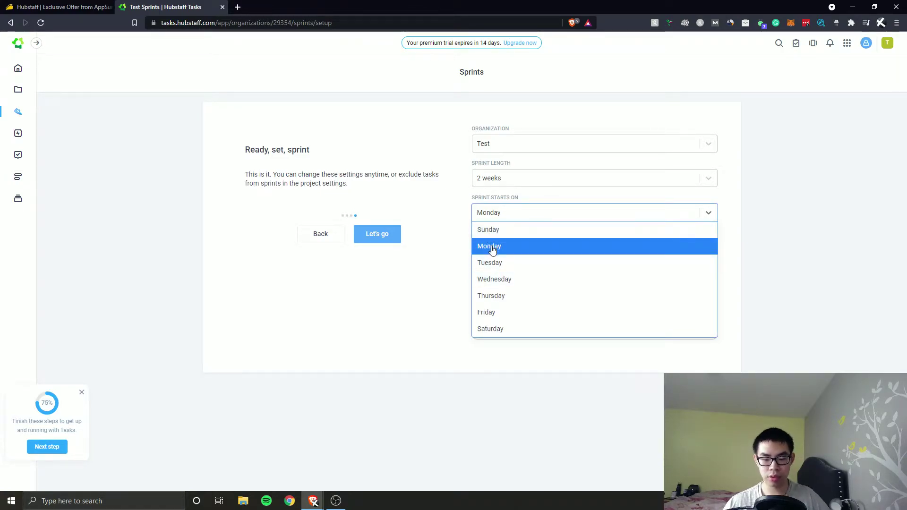
click(771, 274)
click(518, 254)
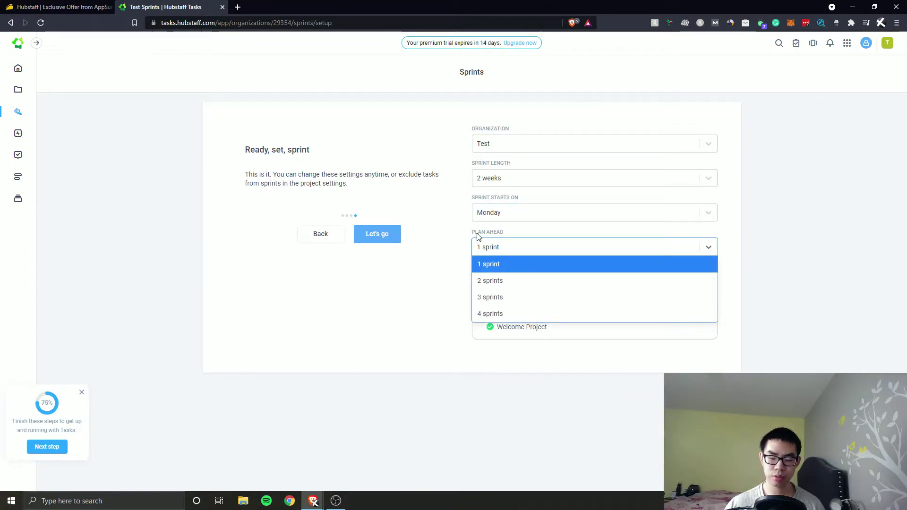
click(494, 265)
click(382, 235)
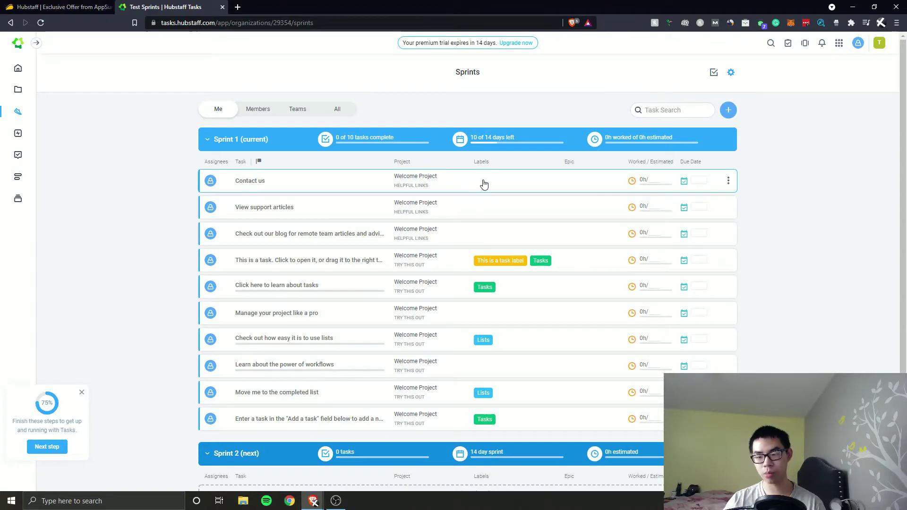
- View the sprint tasks by Members, Teams and All, and return to the Me view
click(256, 110)
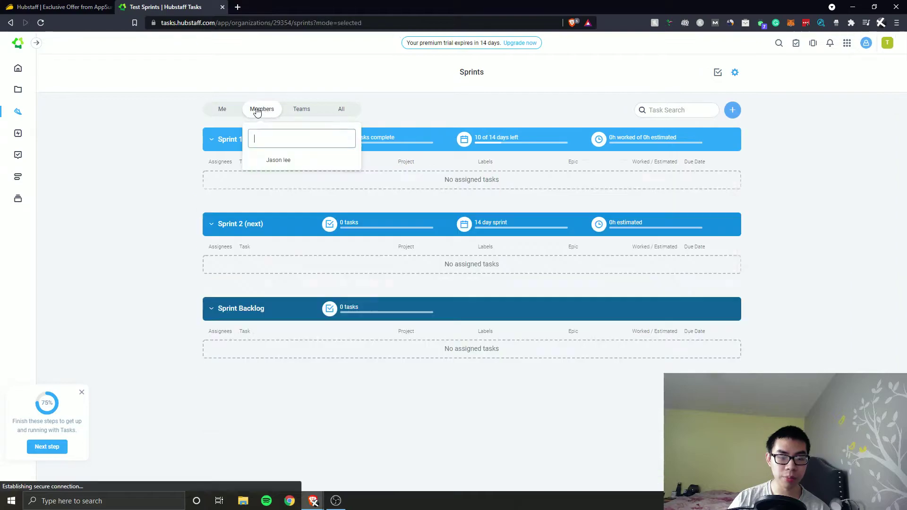
click(298, 109)
click(337, 110)
click(217, 114)
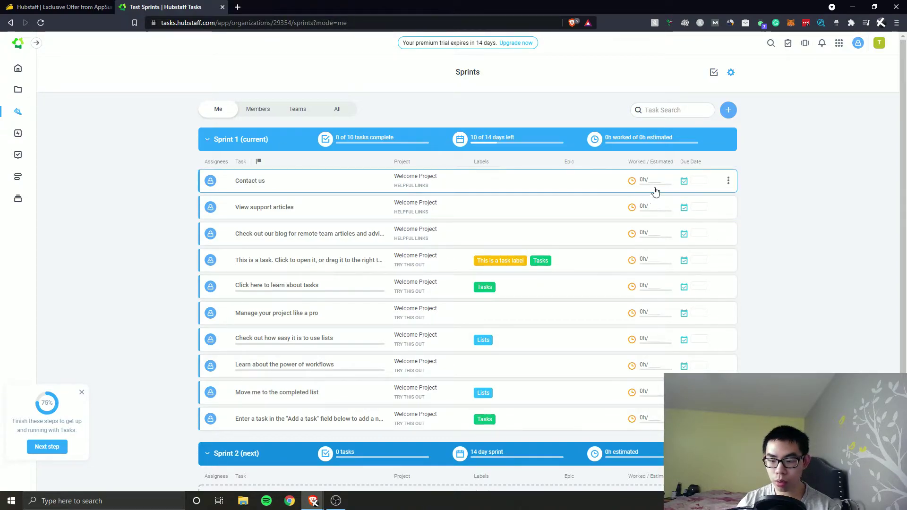
- Set the Contact us task's due date to Sep 7 and its estimated time to 2 hours
click(700, 183)
click(687, 236)
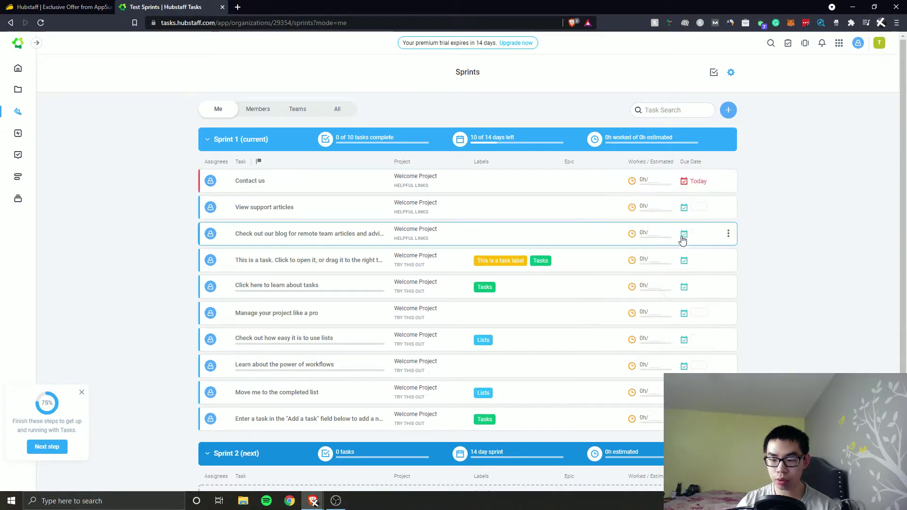
click(698, 182)
click(641, 251)
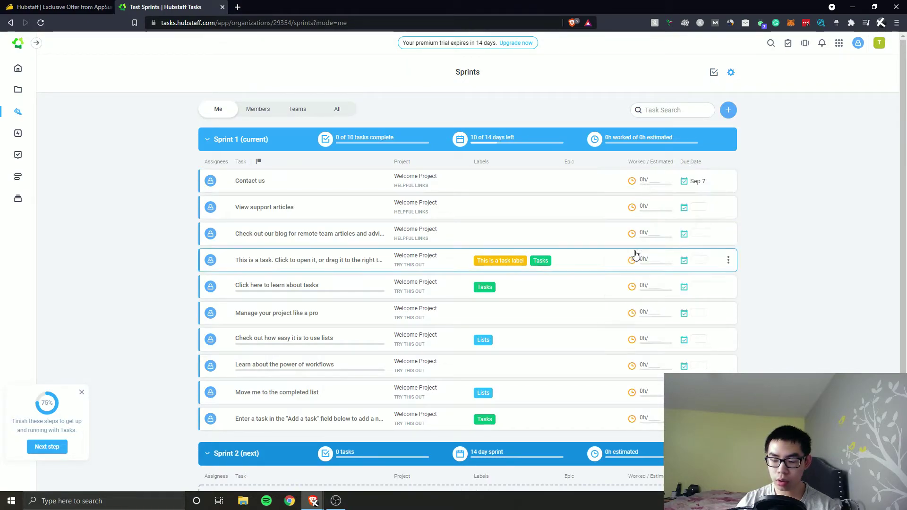
click(654, 180)
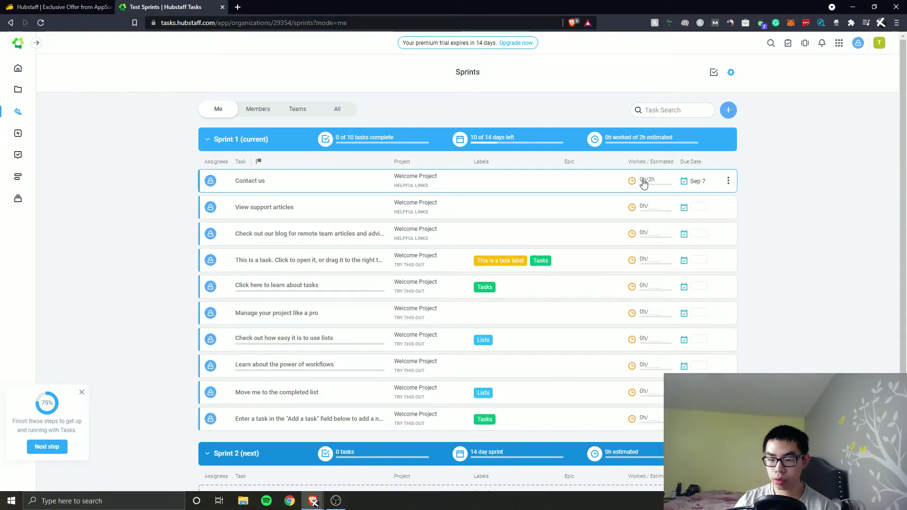
click(644, 181)
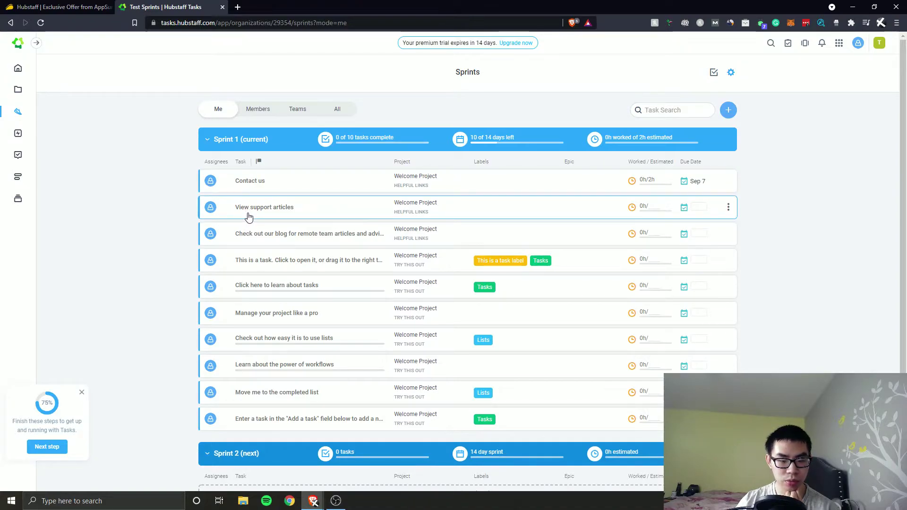
- Remove the View support articles task from Sprint 1 and look over the sprint lists
click(728, 208)
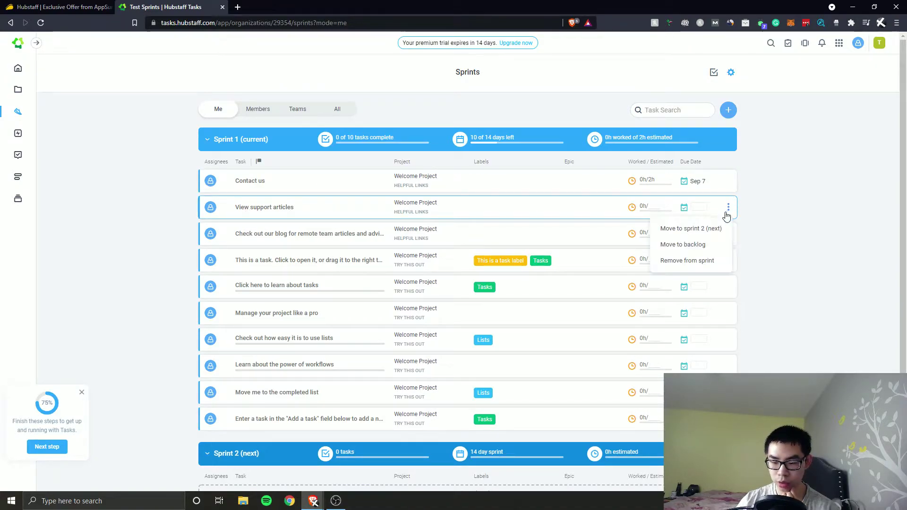
click(704, 261)
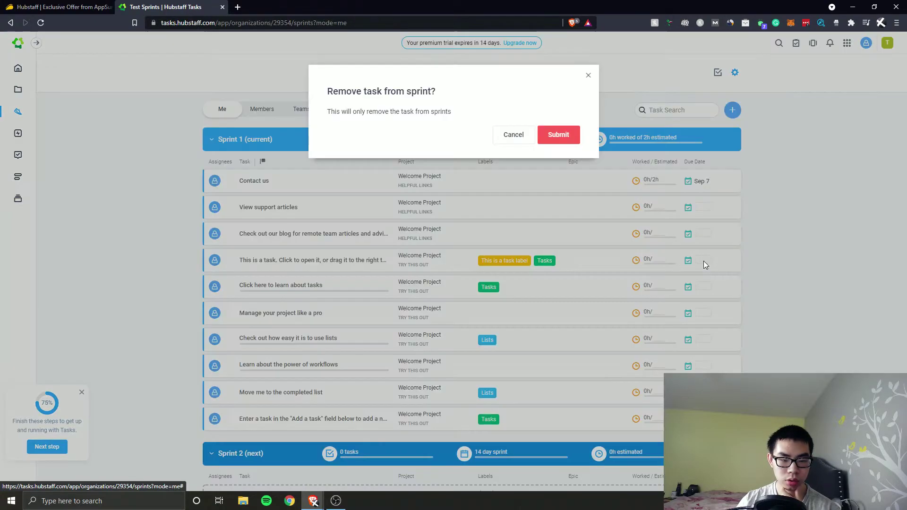
click(559, 135)
scroll(544, 212, down, 3)
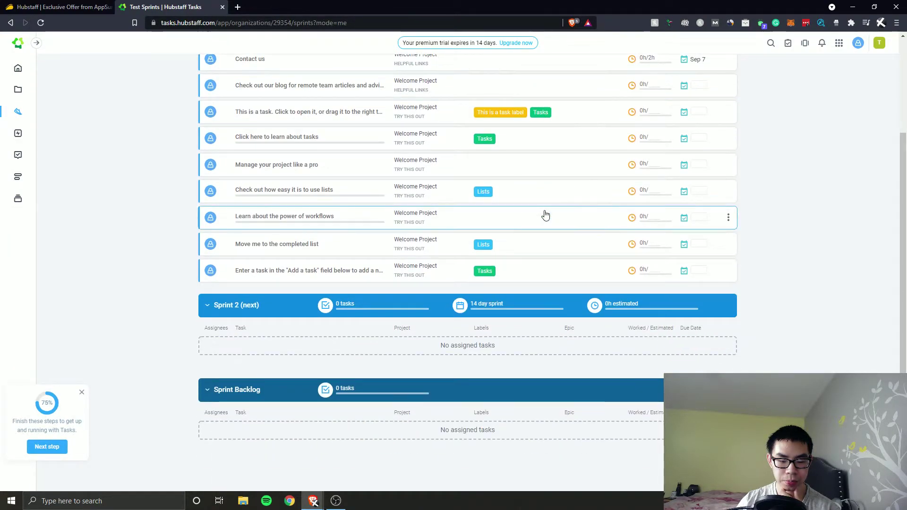
scroll(543, 214, up, 3)
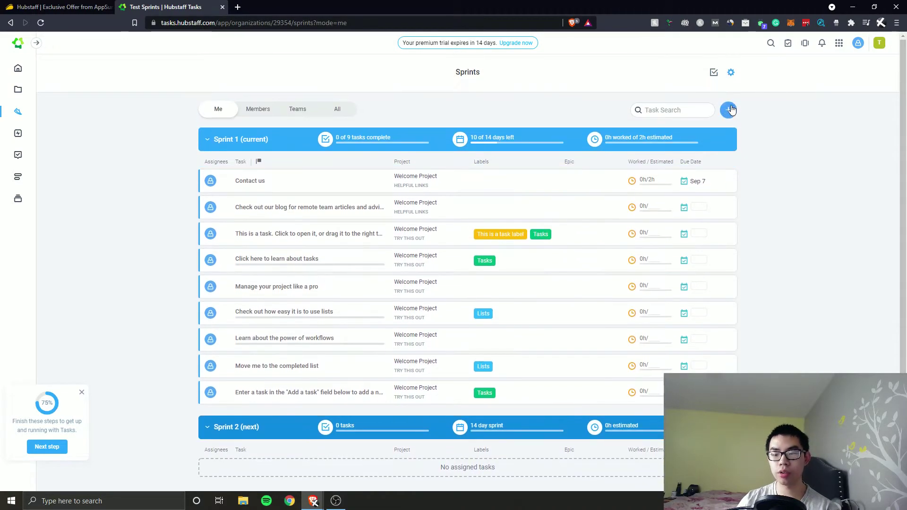
- Start creating a new sprint task named Collect Rent
click(730, 110)
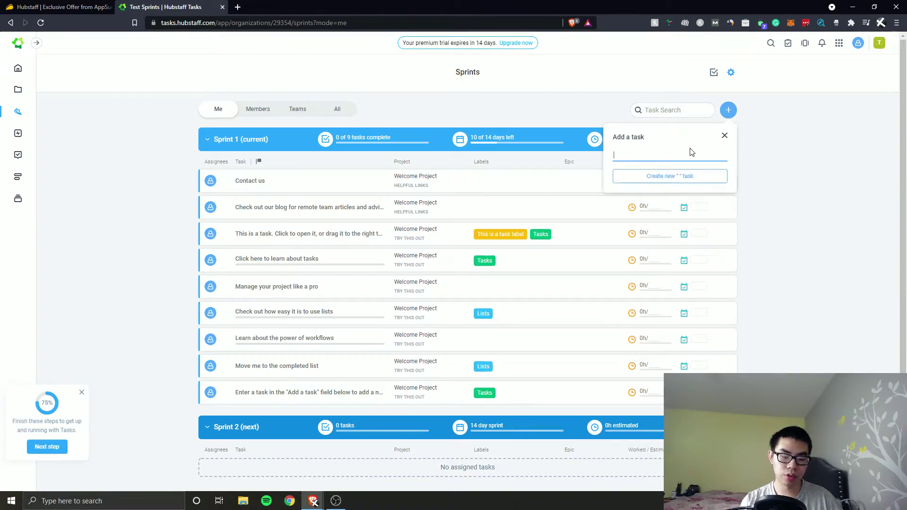
key(BackSpace)
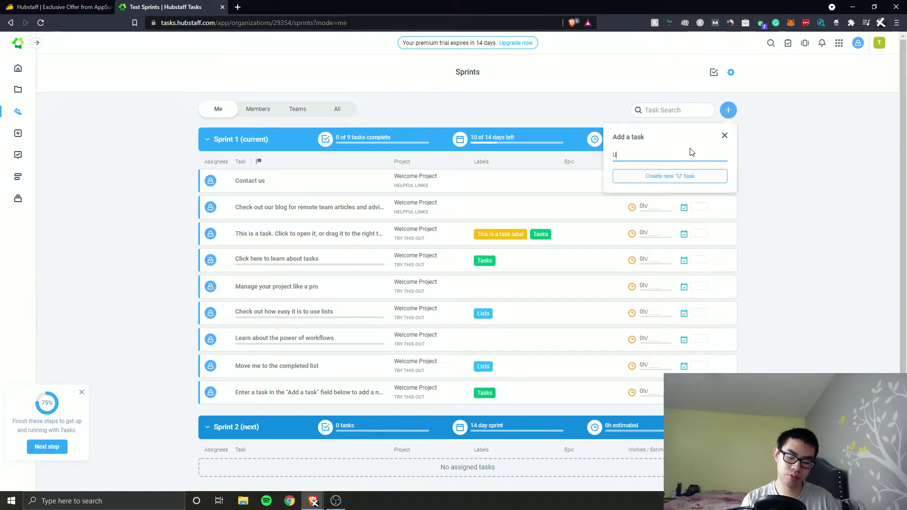
key(BackSpace)
text(Collect Rec)
key(BackSpace)
text(nt)
key(Return)
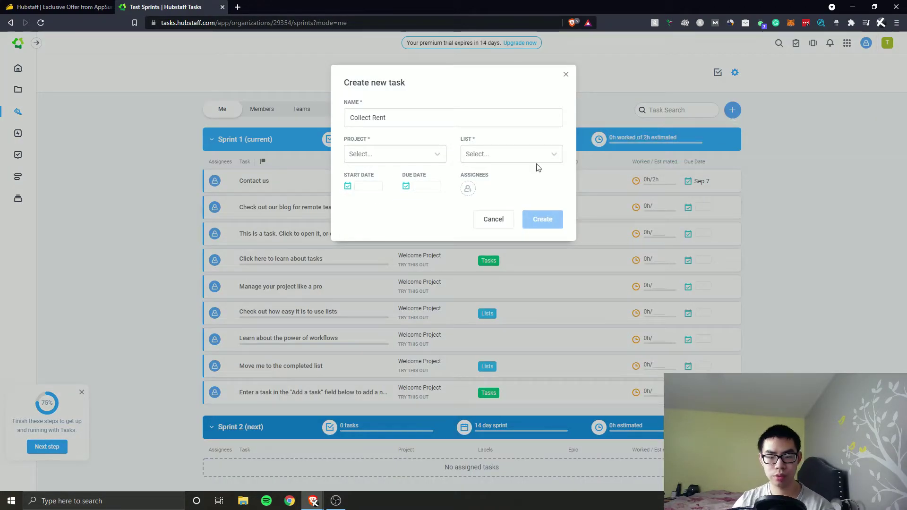
- Assign the new task to the Welcome Project and its Try this out list
click(382, 153)
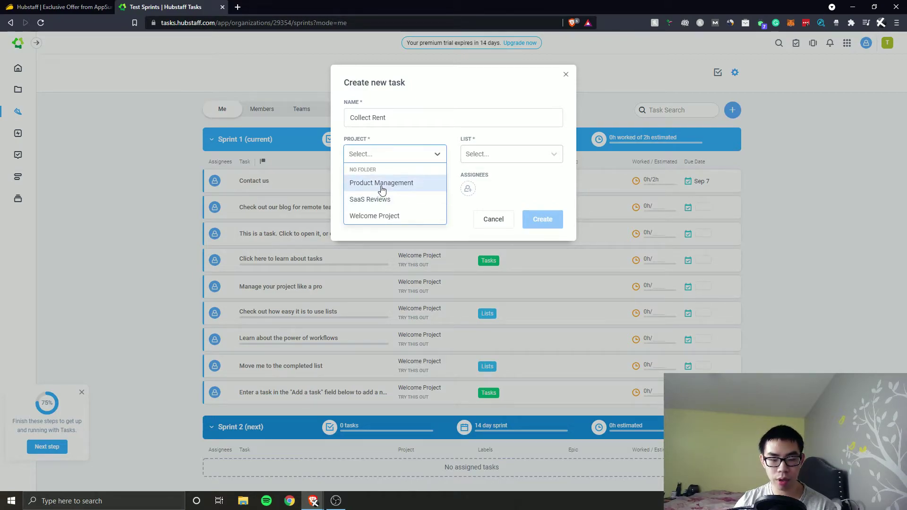
click(375, 215)
click(400, 155)
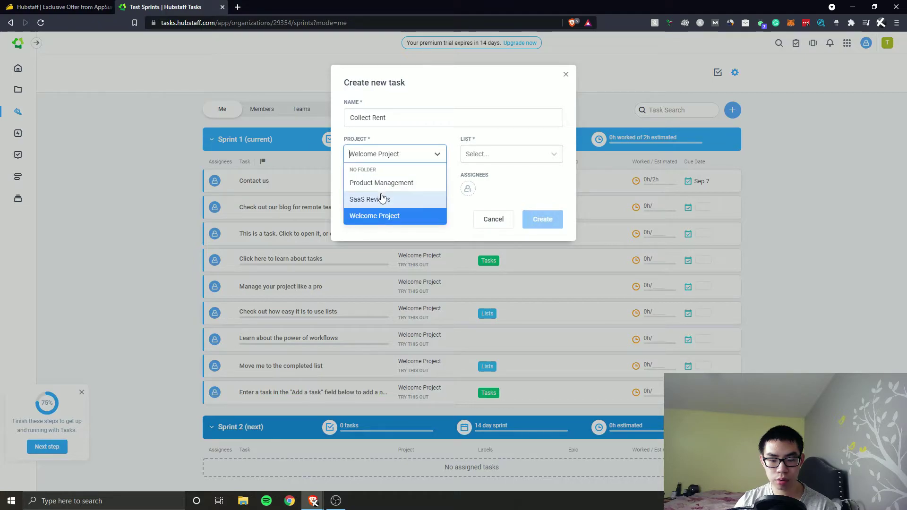
click(378, 218)
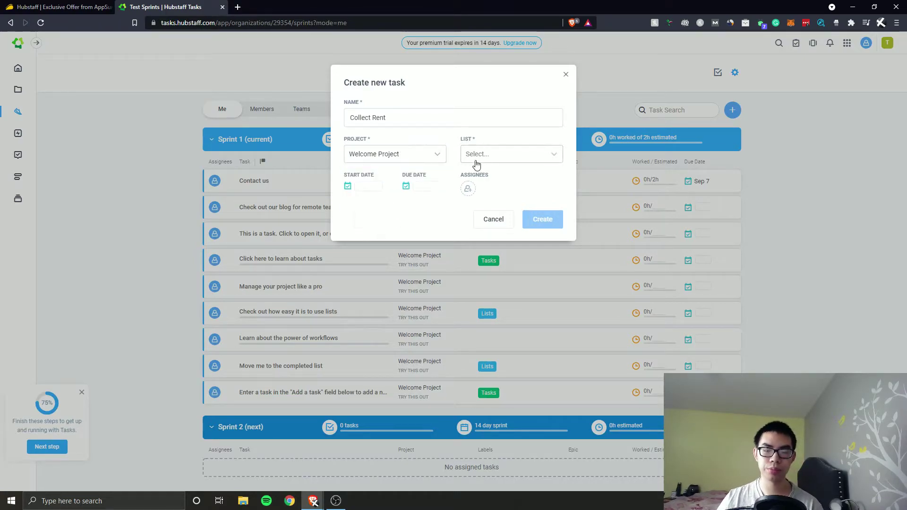
click(476, 164)
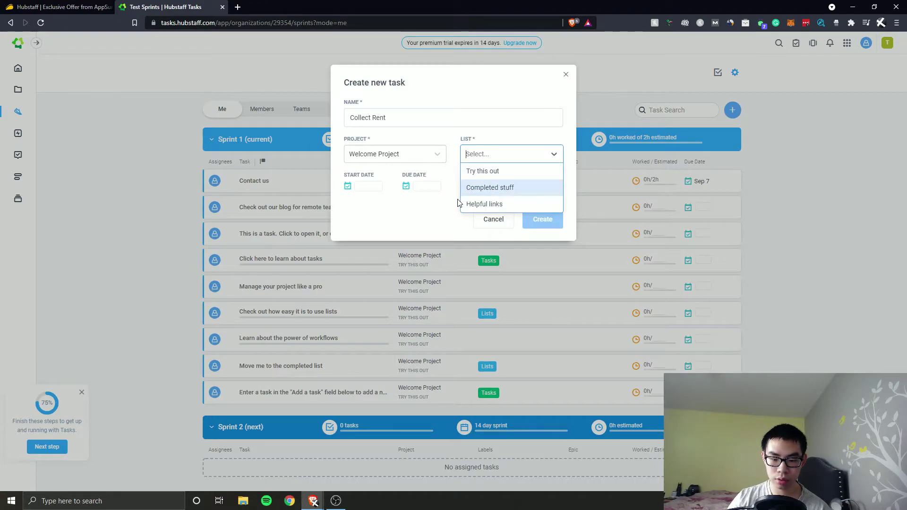
click(472, 173)
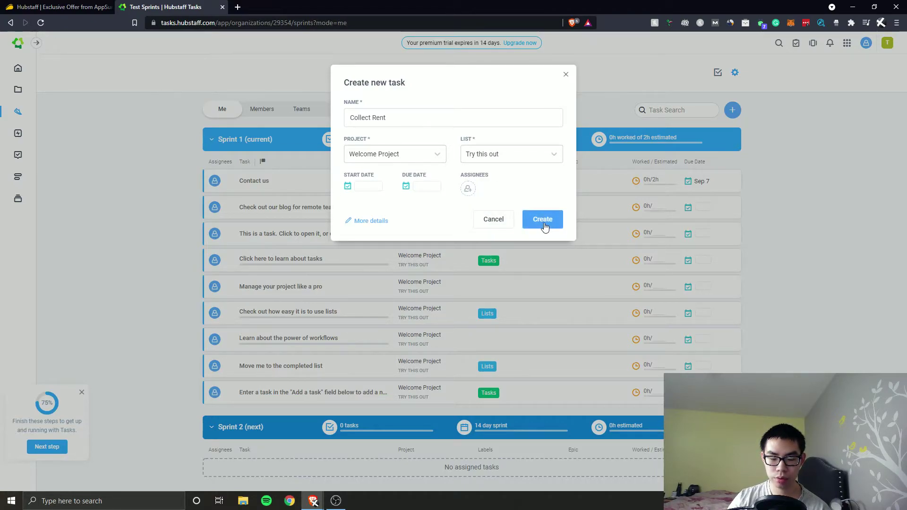
- Set the new task's start date to today and its due date to Sep 14, and create it
click(368, 187)
click(431, 242)
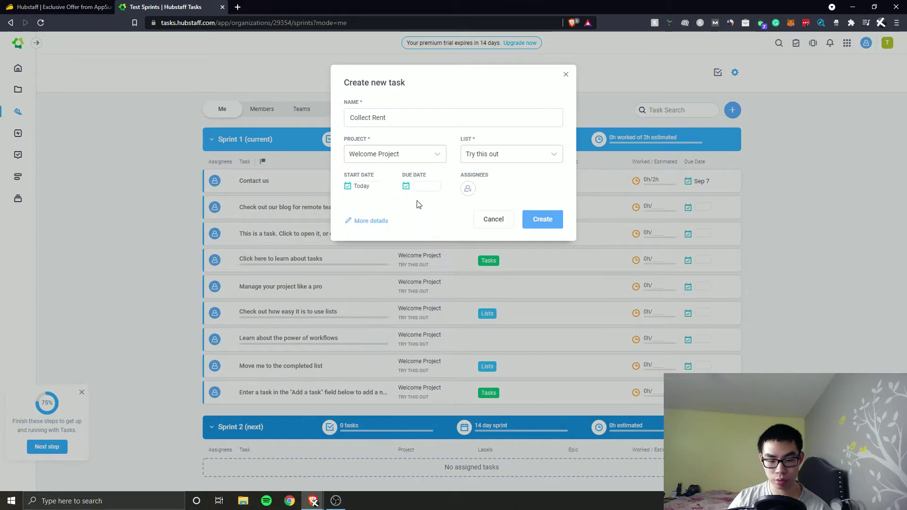
click(424, 186)
click(442, 269)
click(543, 219)
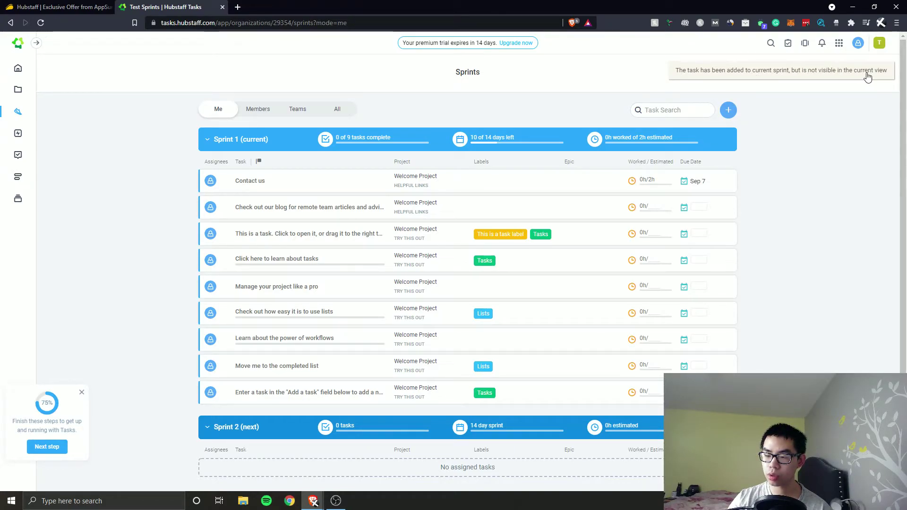
- Compare the All and Me views of the sprint tasks, and open the Collect Rent task from the All view
click(340, 112)
click(216, 112)
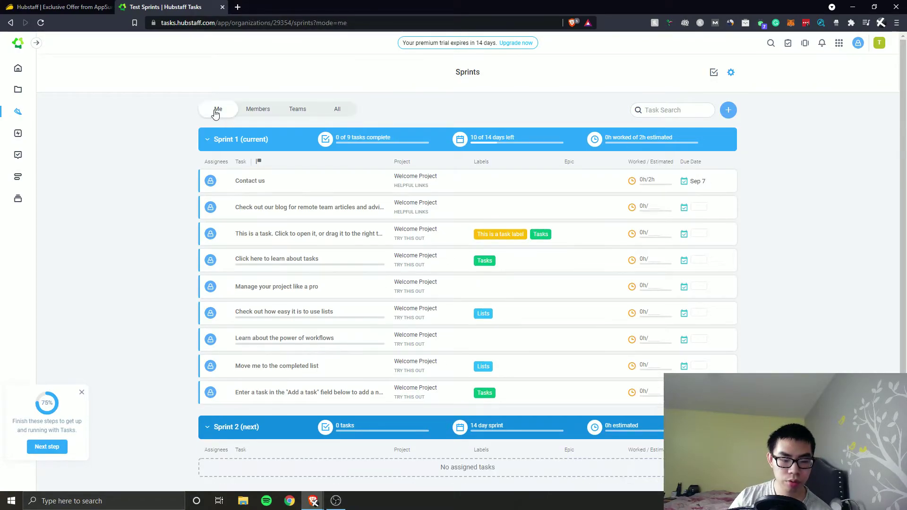
click(337, 113)
click(216, 184)
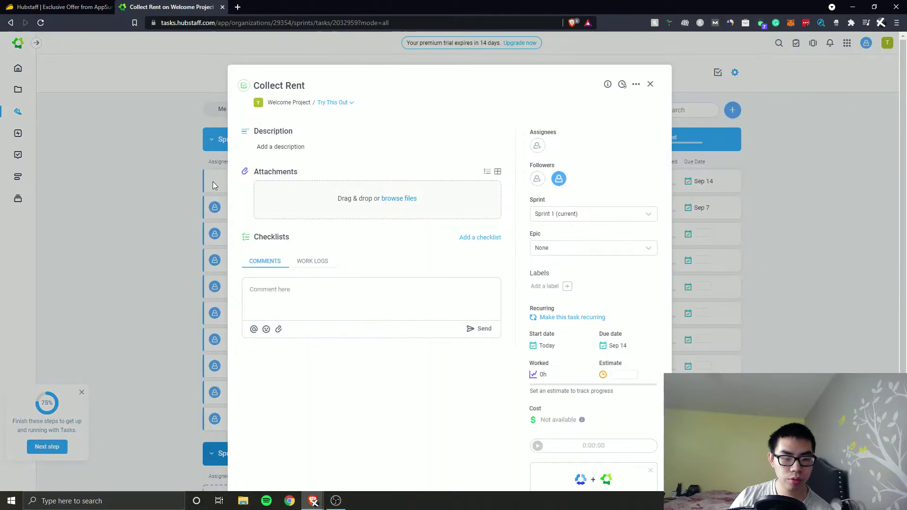
click(818, 116)
click(226, 178)
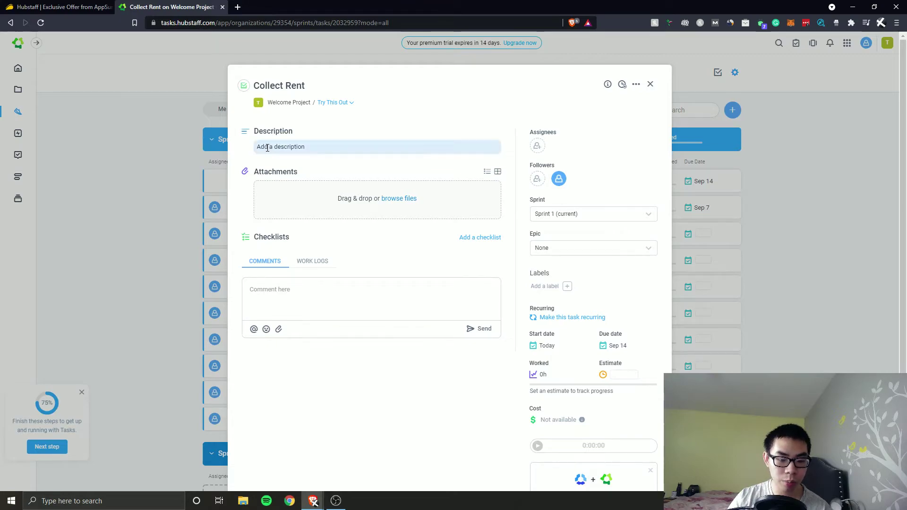
- Save the description "Collect rent from tenant on" followed by the street address, and assign the Collect Rent task to the only listed member
click(290, 150)
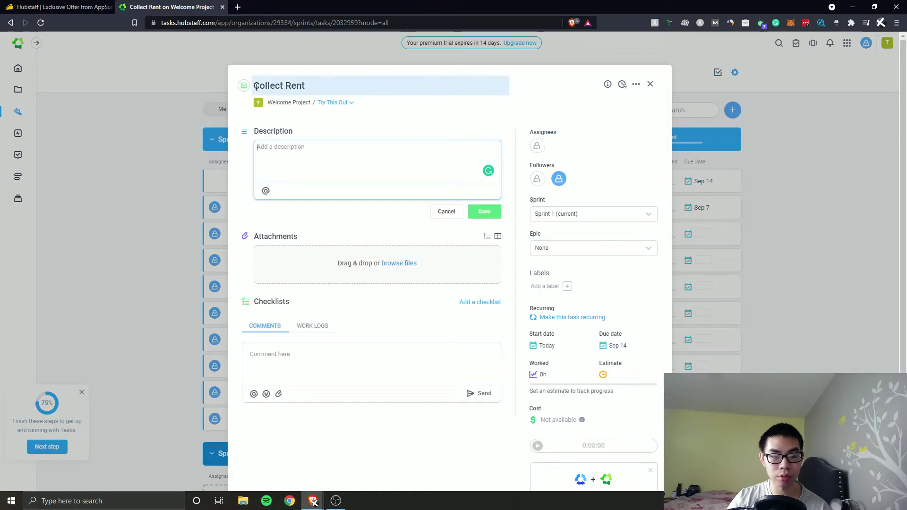
text(col)
key(BackSpace)
key(BackSpace)
text(ollect rent from the)
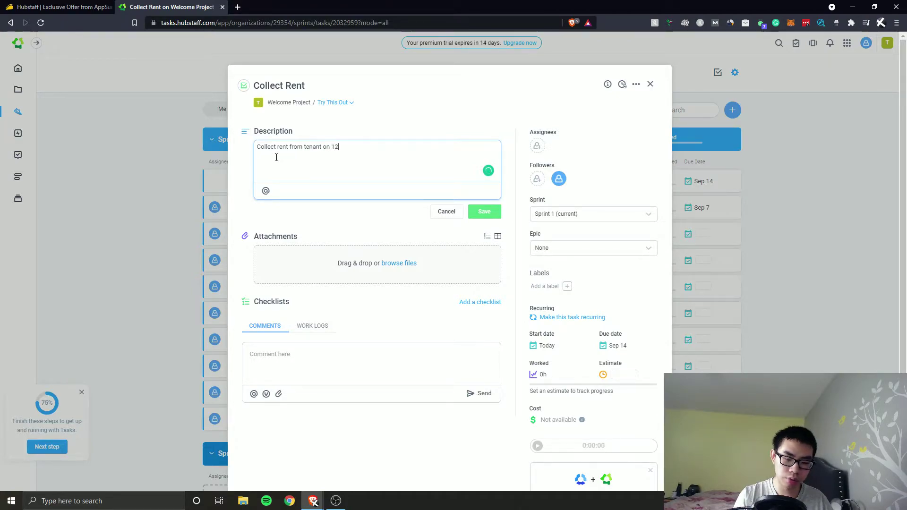
text( 123 Spongebob Lane)
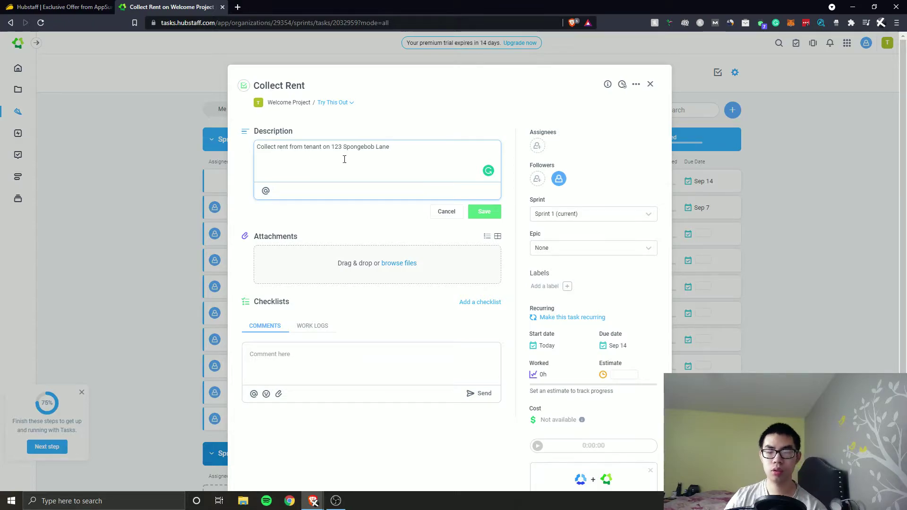
click(484, 212)
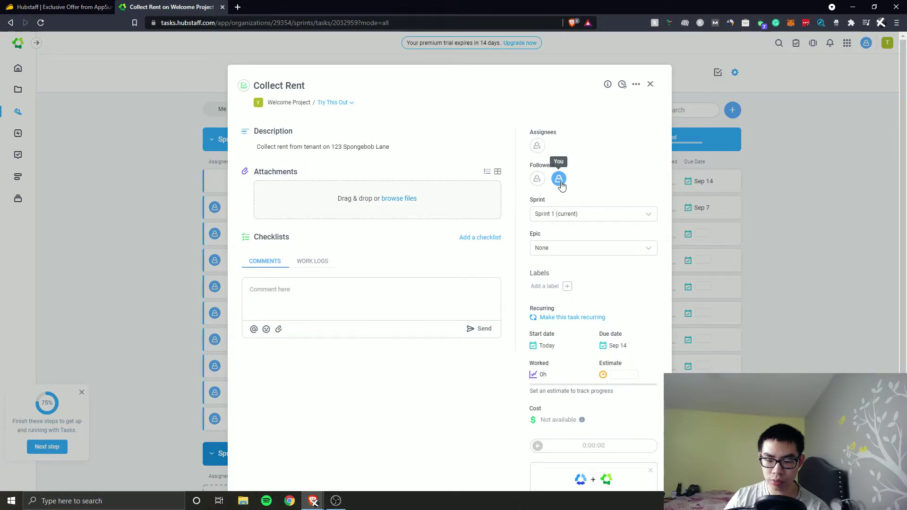
click(541, 148)
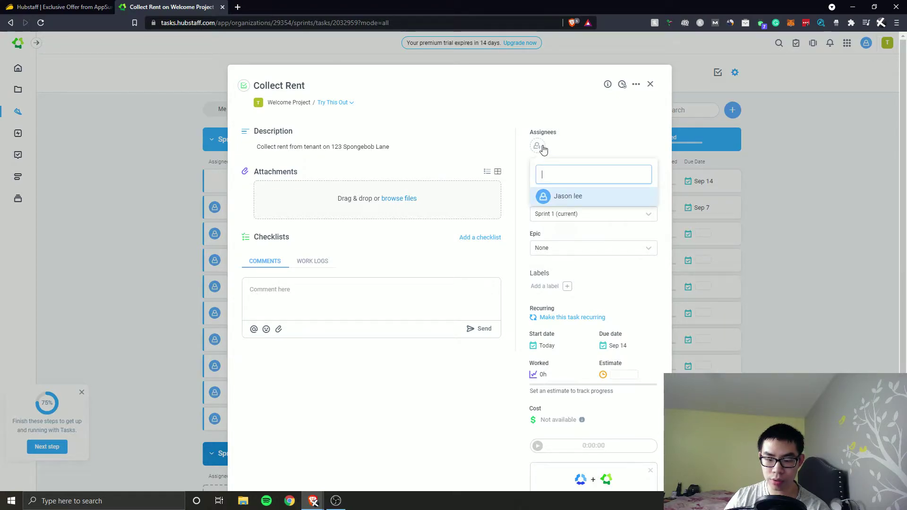
click(565, 199)
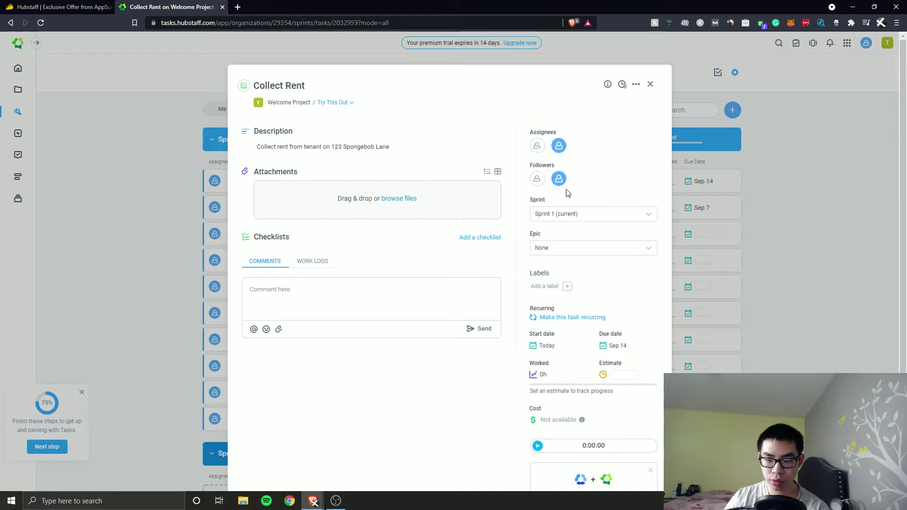
- View the assignee's card and try browsing for a file to attach, without choosing one
click(559, 146)
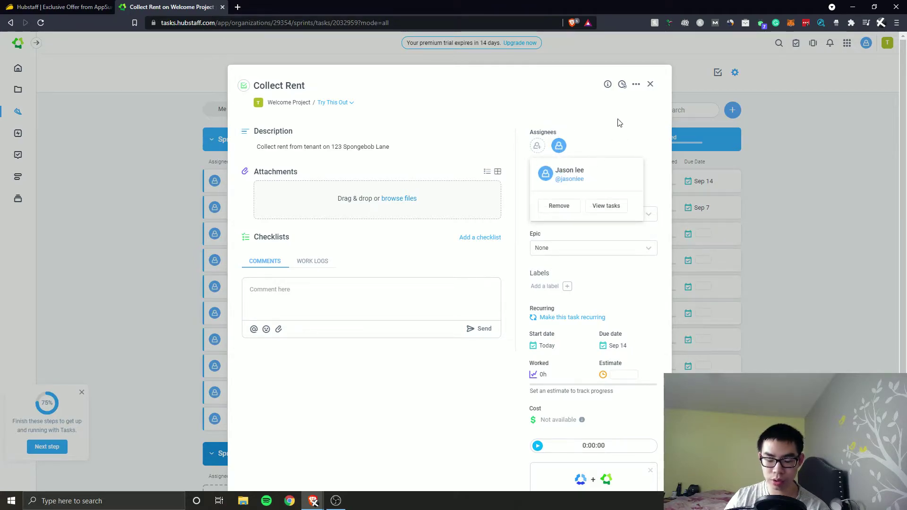
click(549, 104)
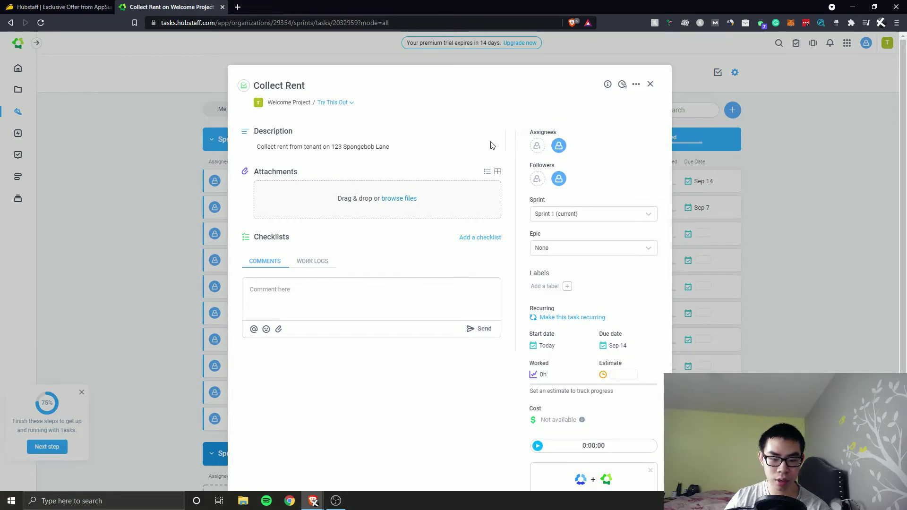
click(384, 201)
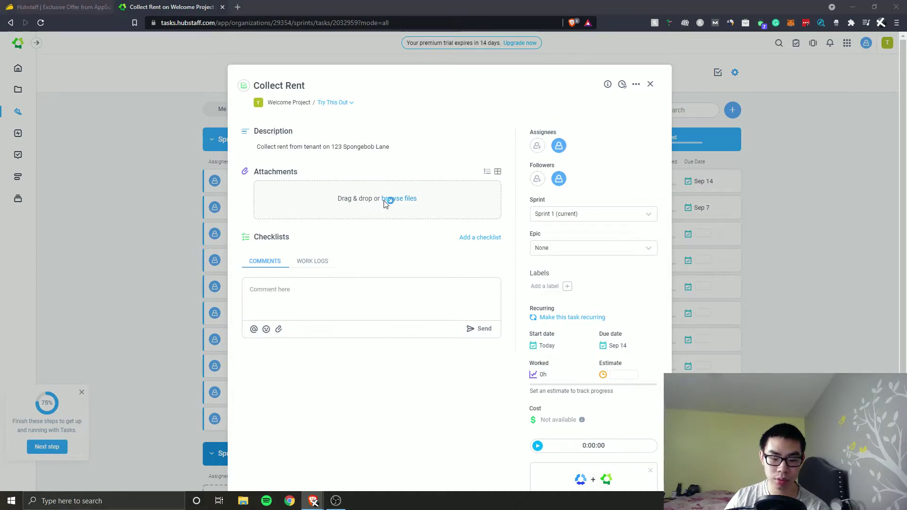
click(443, 7)
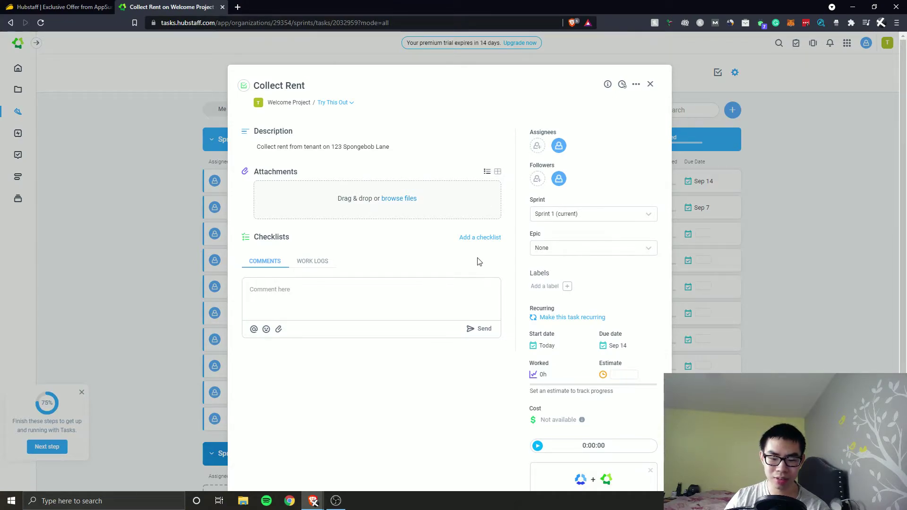
- Add a checklist to the Collect Rent task with the items Talk to tenant, Background check and Credit Check
click(472, 241)
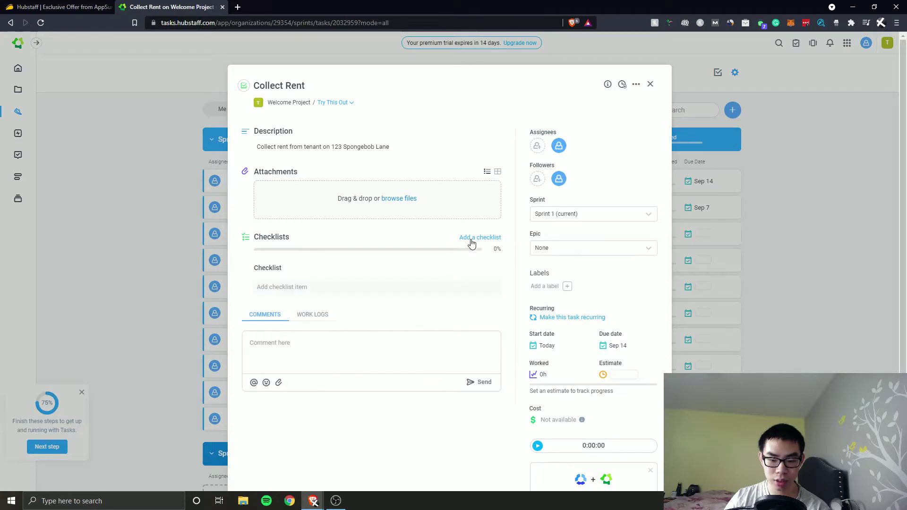
click(297, 287)
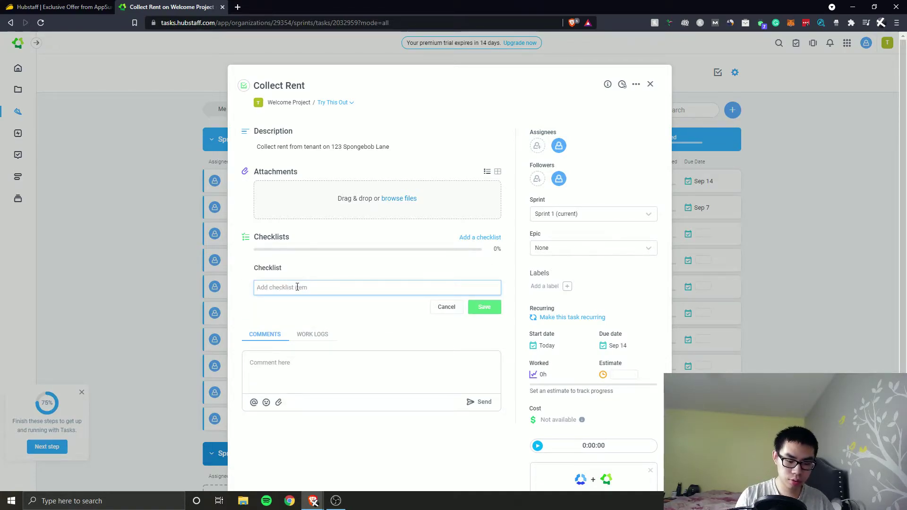
text(Ta)
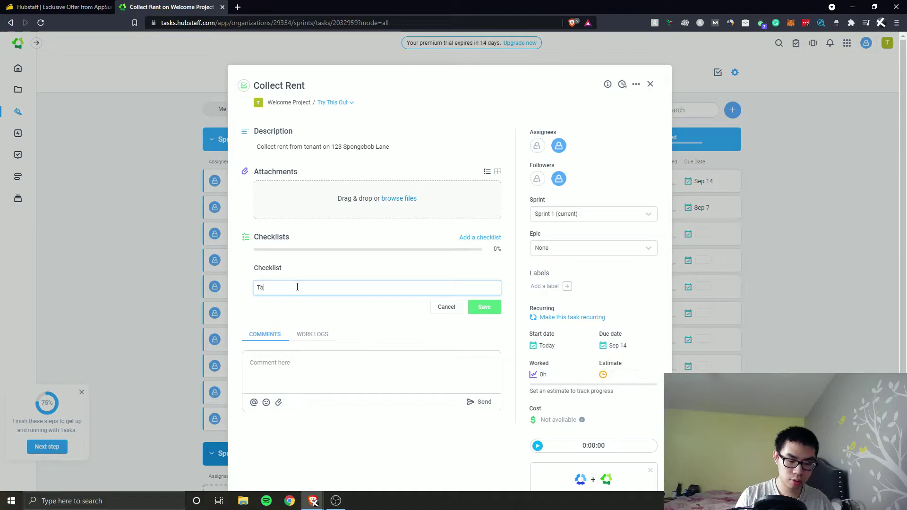
text(lk to te)
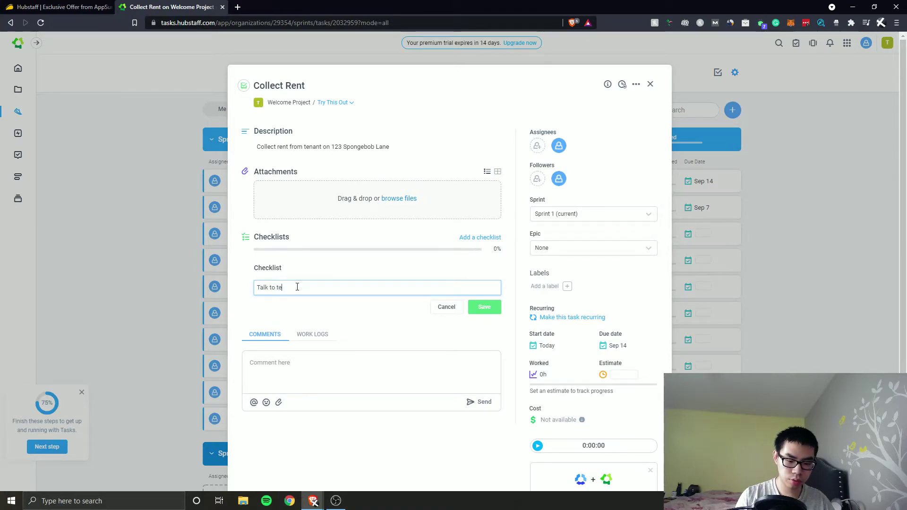
text(nant)
key(Return)
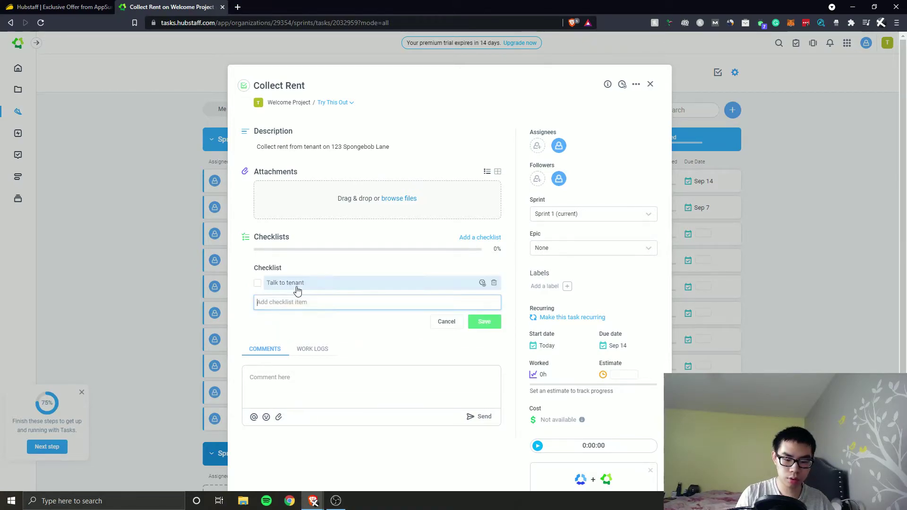
text(B)
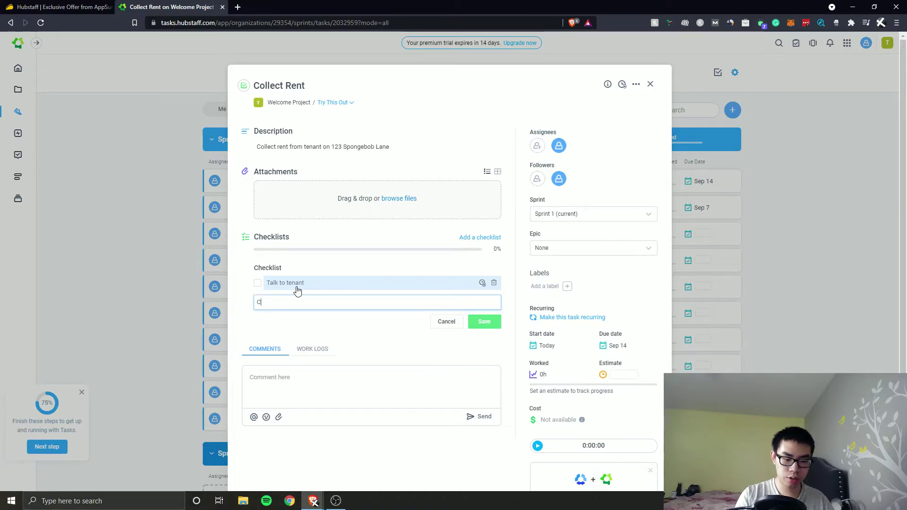
text(ackground check)
key(Return)
text(Credit C)
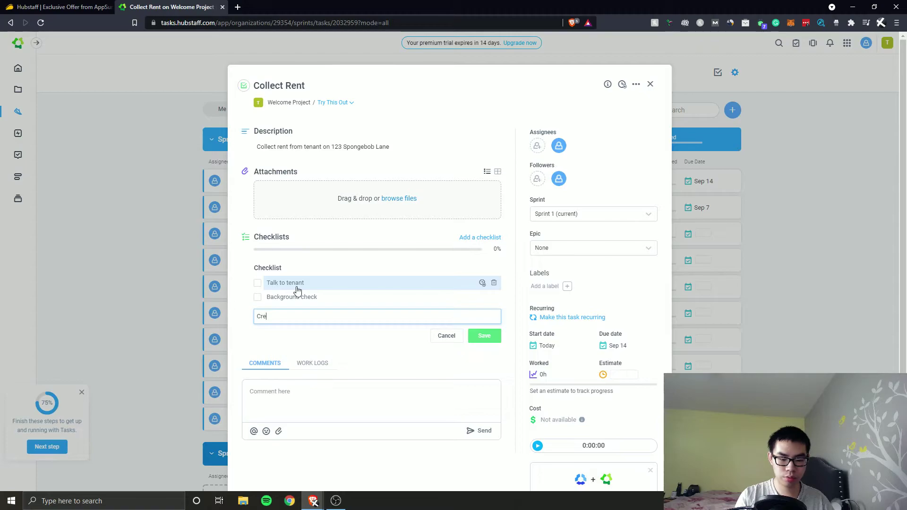
key(Return)
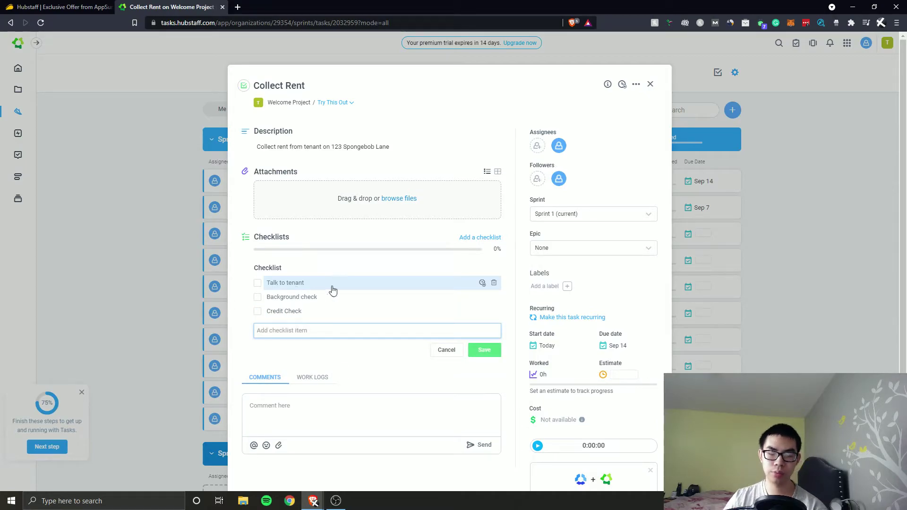
- Create to-dos from the checklist items: Talk to tenant for Today, Background check for This week and Credit Check for Later
click(481, 284)
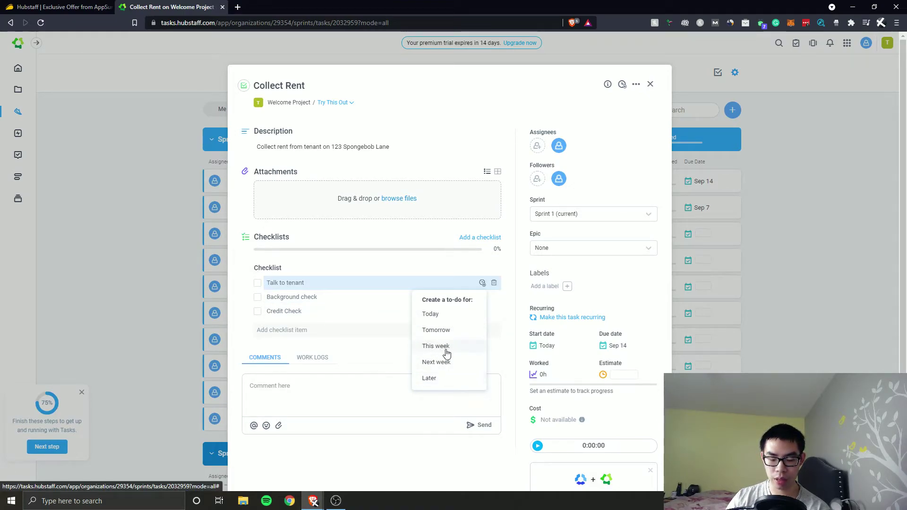
click(283, 284)
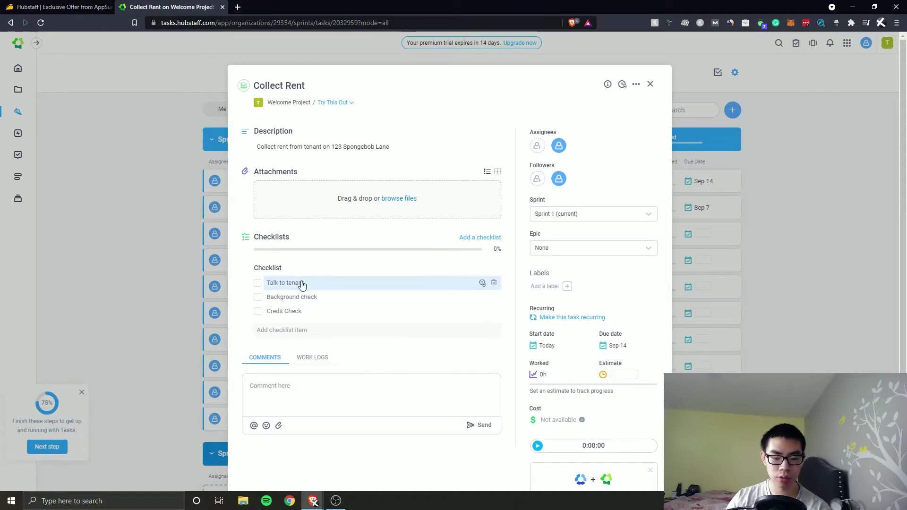
click(482, 284)
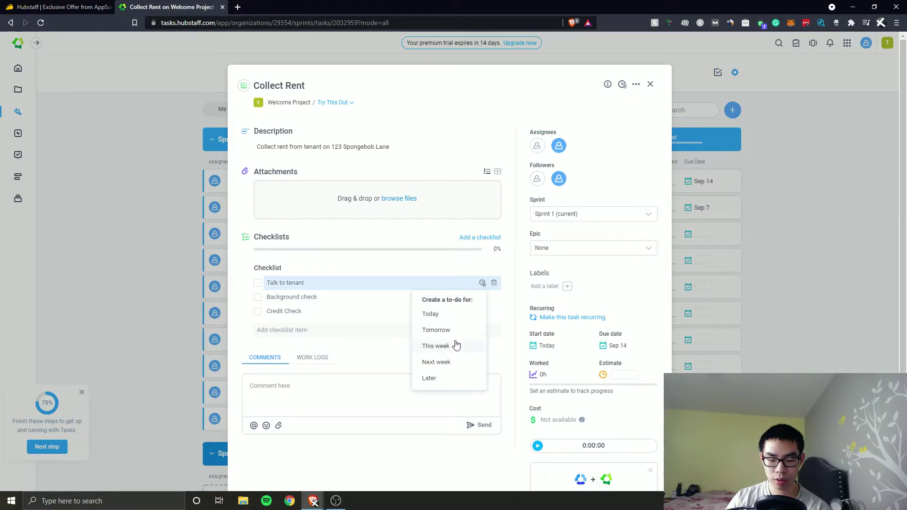
click(454, 317)
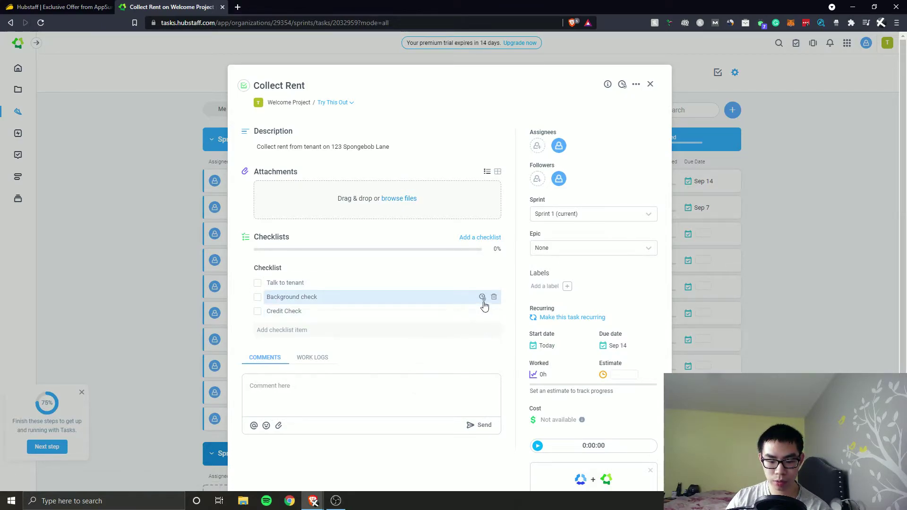
click(482, 300)
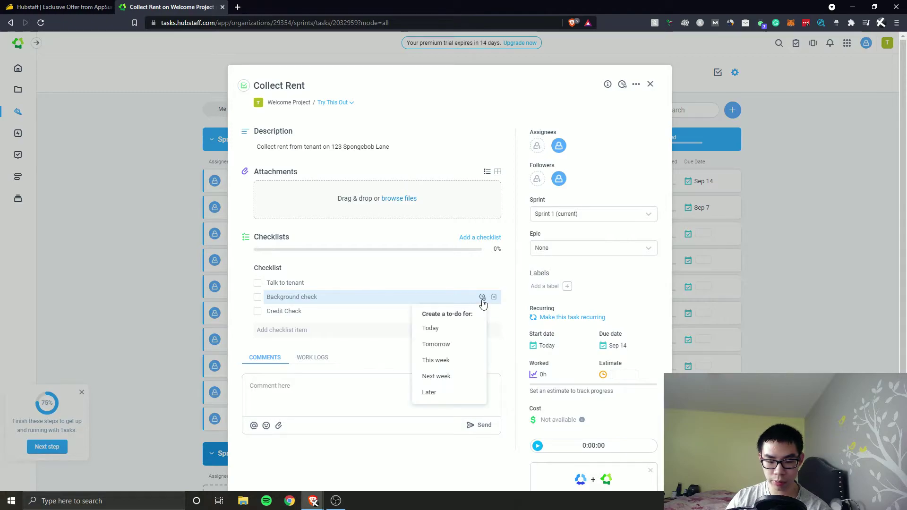
click(442, 366)
click(483, 311)
click(434, 405)
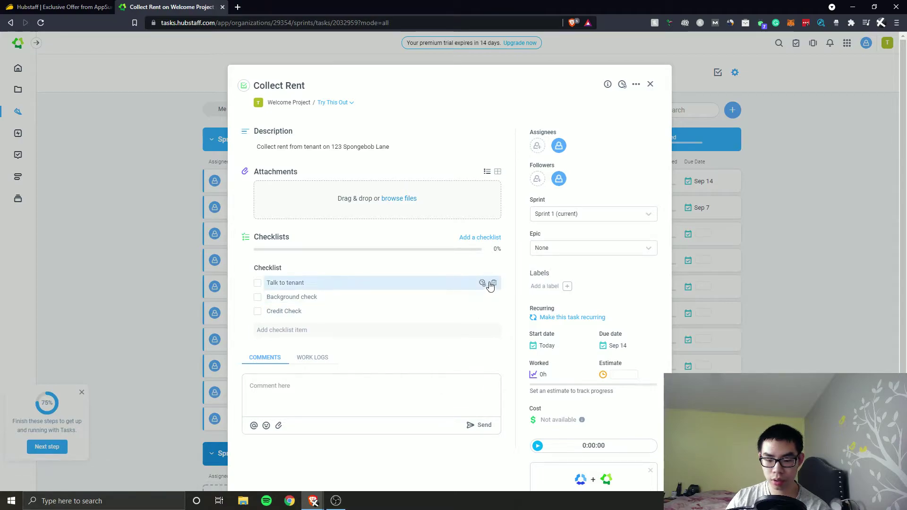
click(461, 286)
click(447, 303)
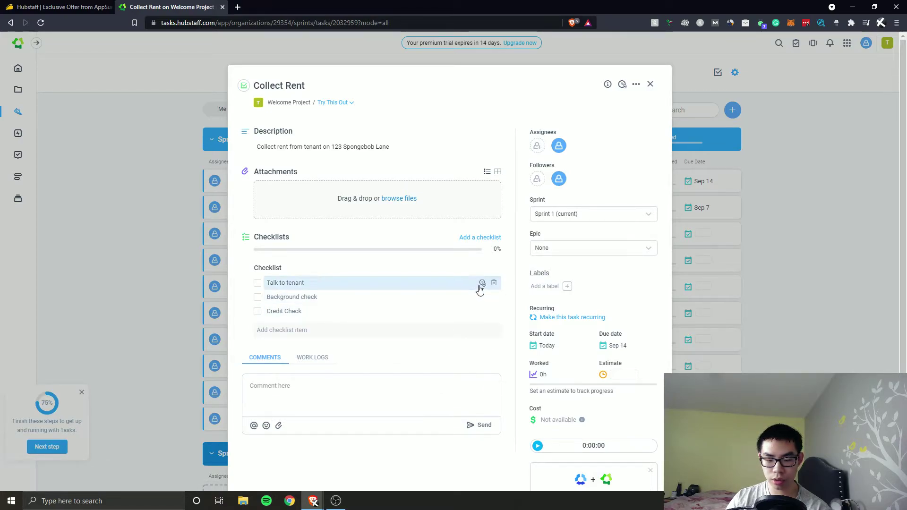
click(340, 283)
click(446, 303)
- Add a 1:15 time entry to the Collect Rent task's work log with the description "Collected the rent"
scroll(289, 338, down, 2)
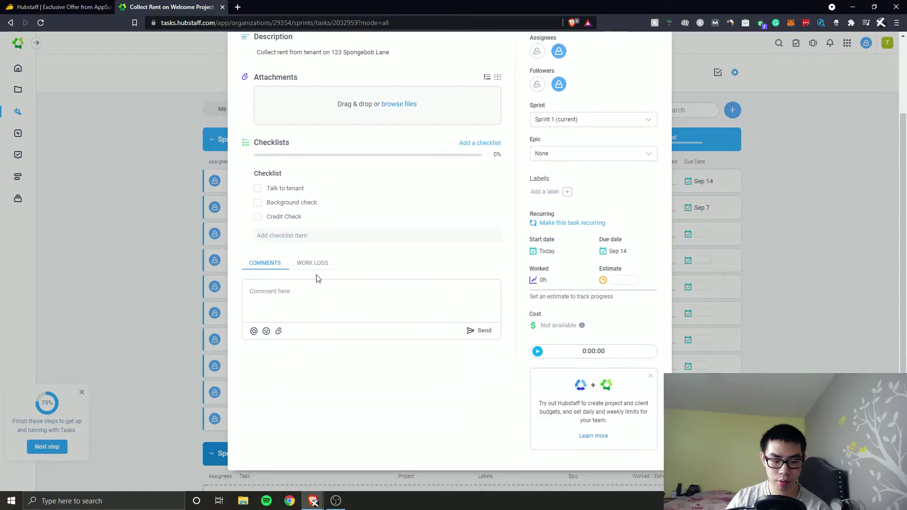
click(316, 265)
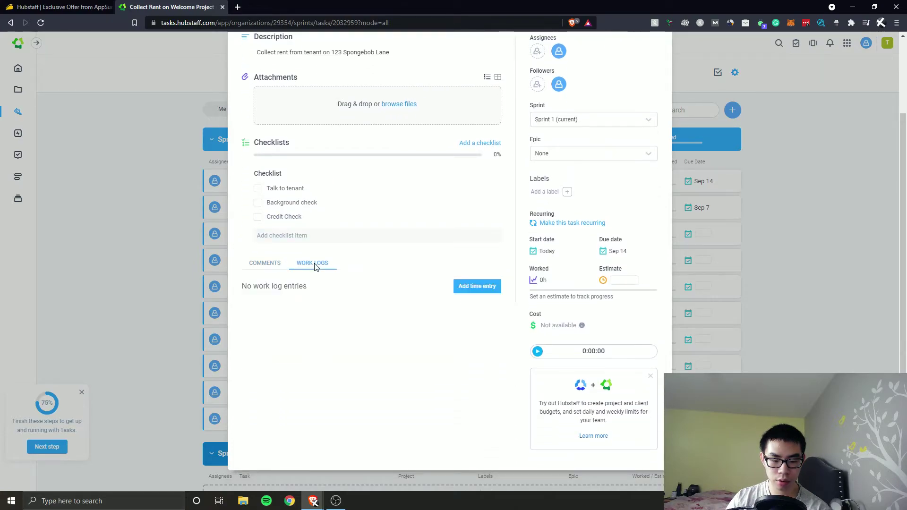
click(462, 293)
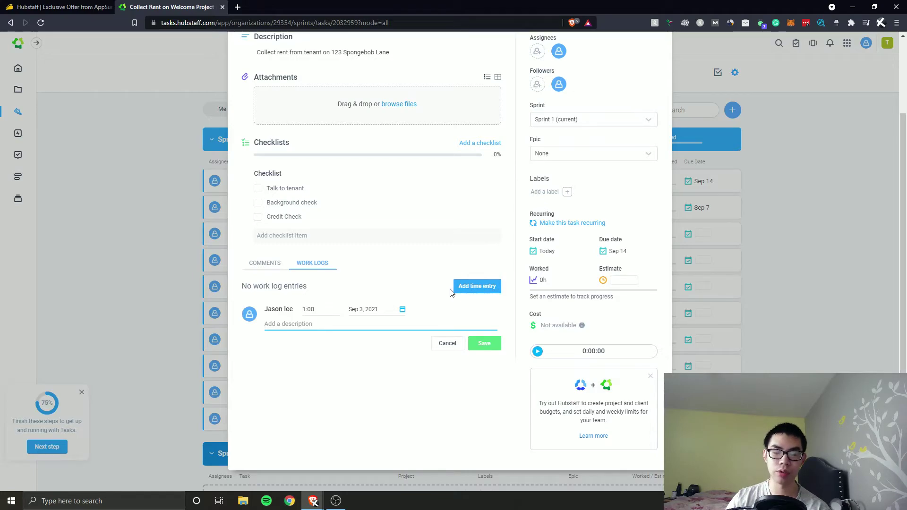
click(309, 310)
key(BackSpace)
key(BackSpace)
text(15)
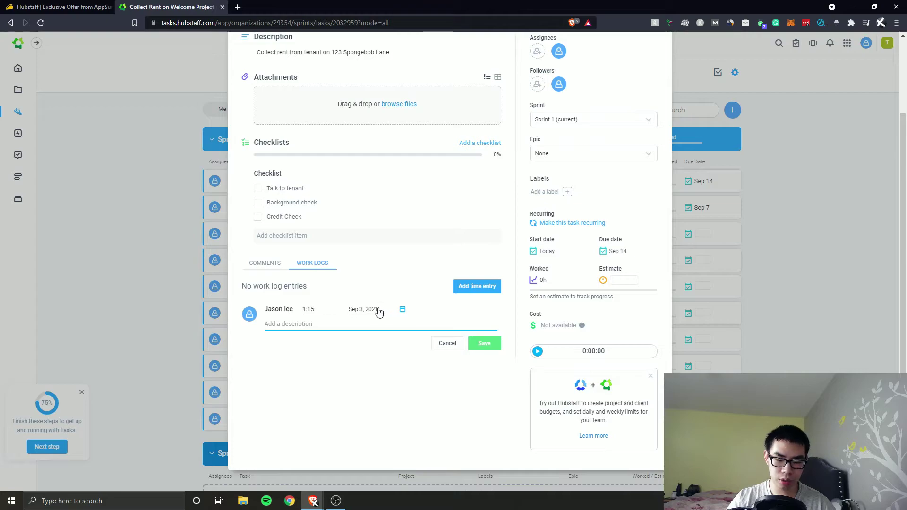
click(305, 324)
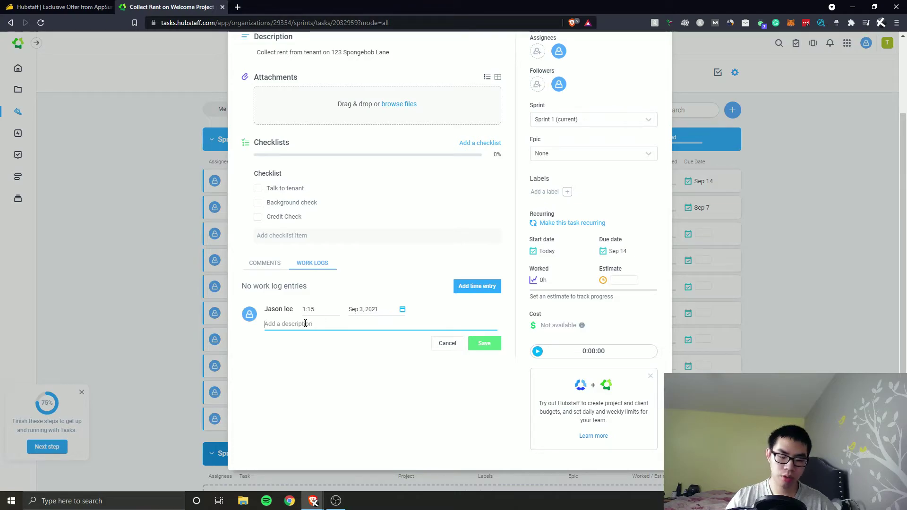
text(Collected the rent)
click(480, 343)
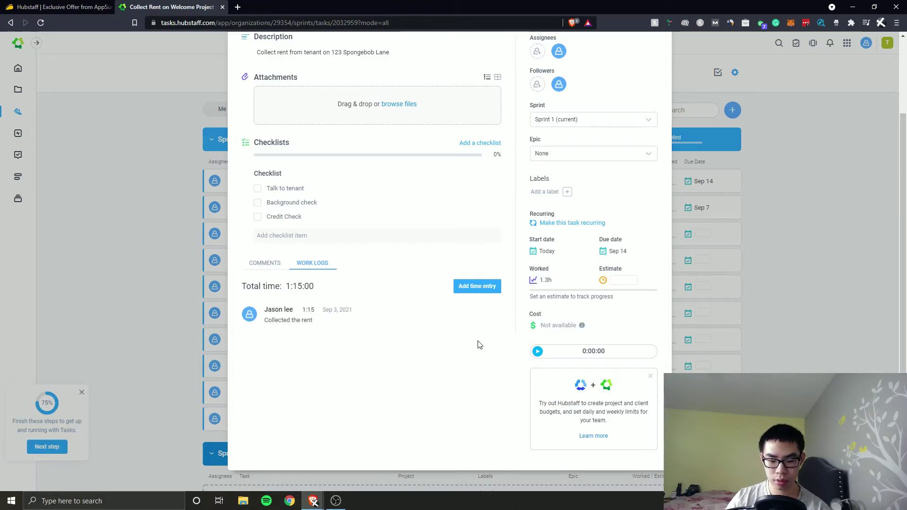
- Review the Collect Rent task's details and compare its work logs with its comments
scroll(279, 320, up, 2)
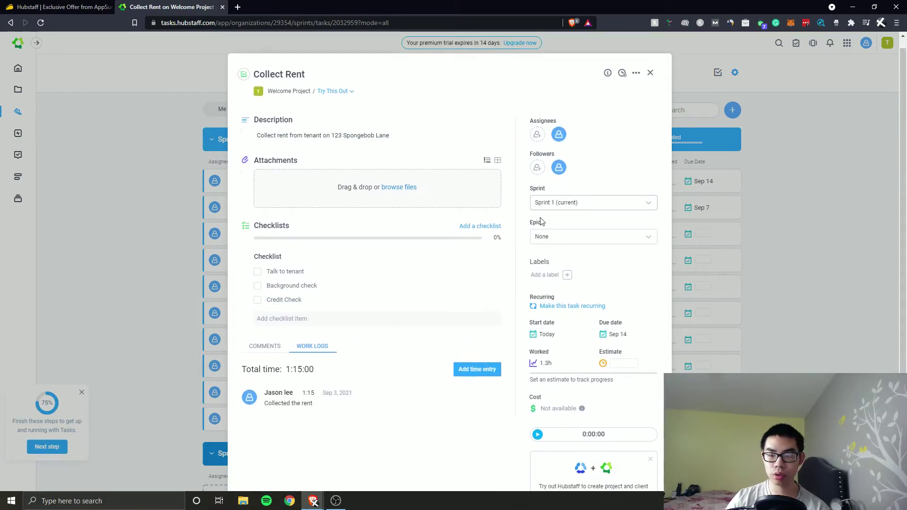
scroll(280, 306, down, 2)
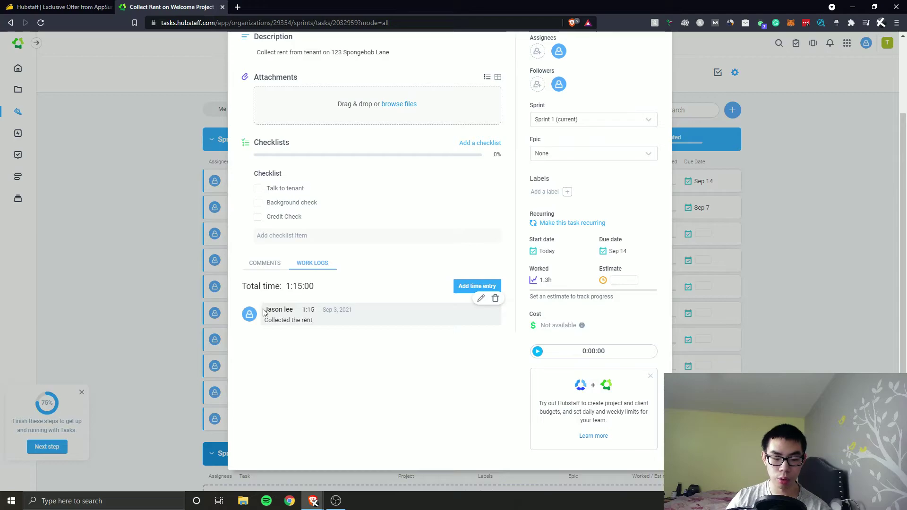
click(261, 263)
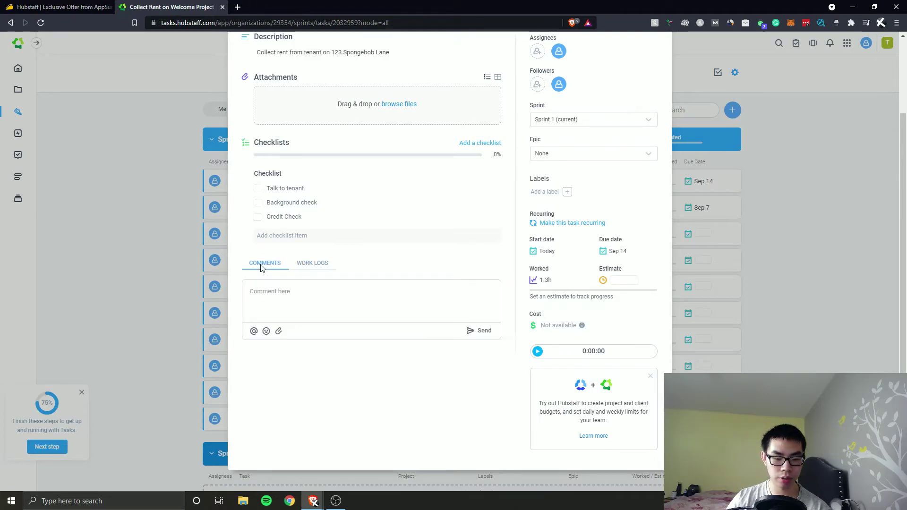
click(313, 263)
scroll(447, 322, up, 2)
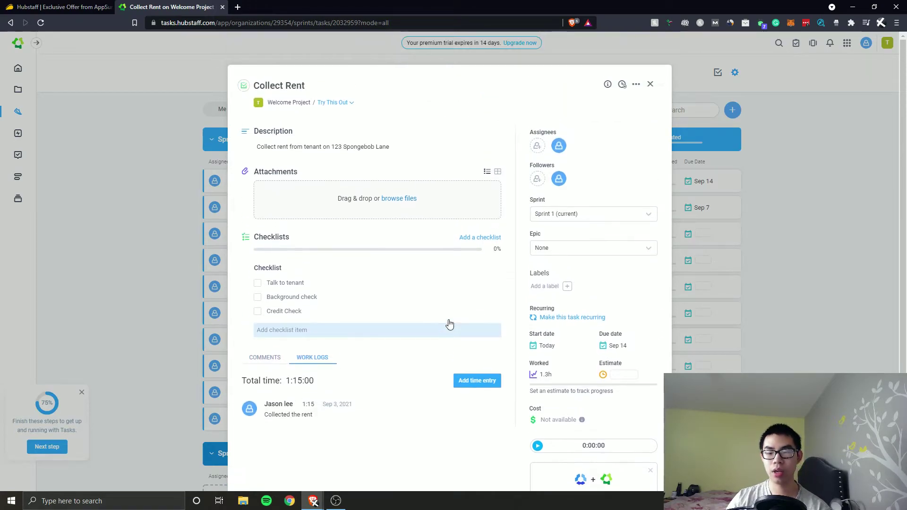
scroll(448, 323, down, 1)
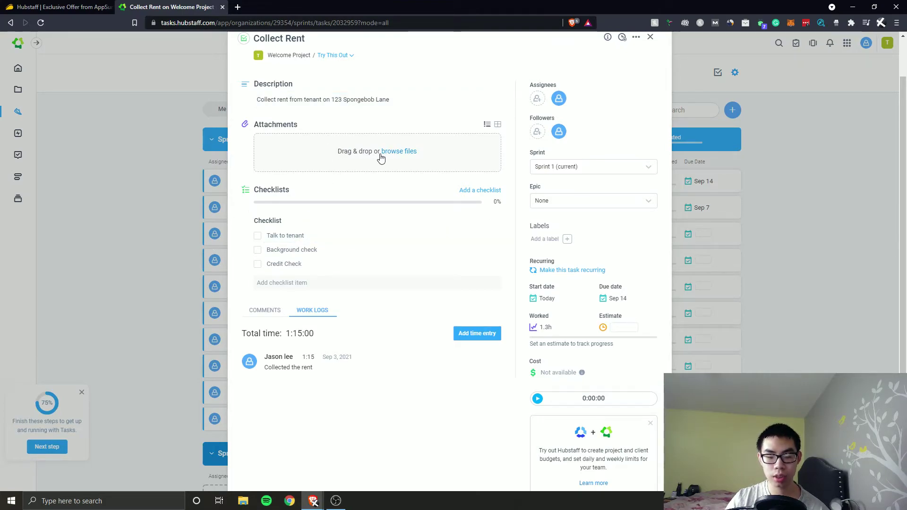
click(259, 312)
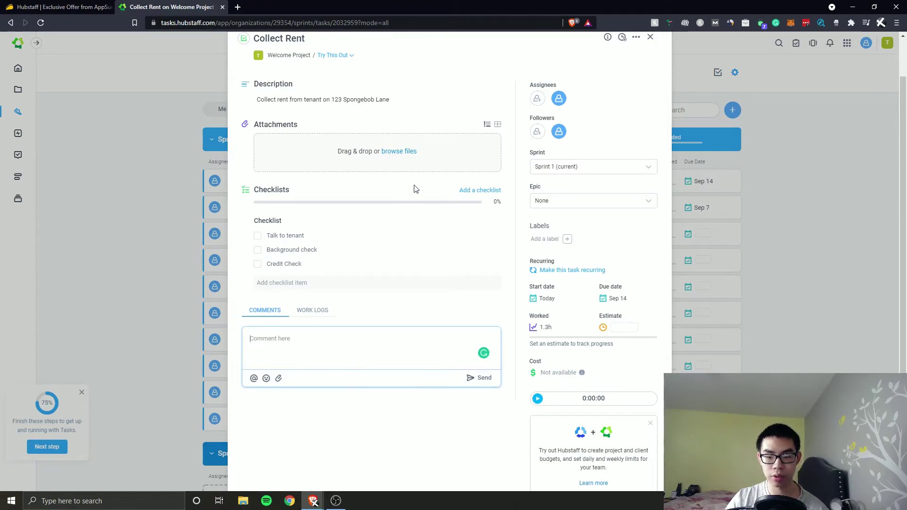
- Rename the "This is a task label" label to Real Estate and color it light green
click(567, 240)
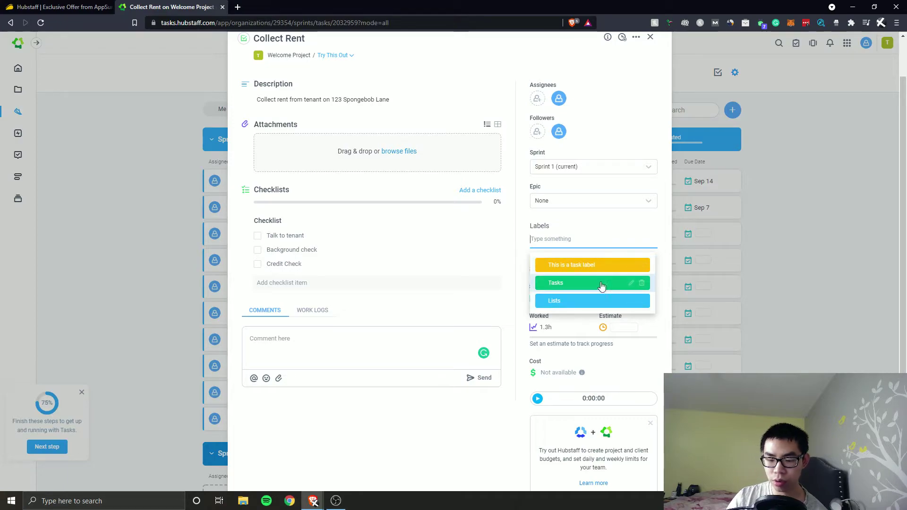
click(632, 264)
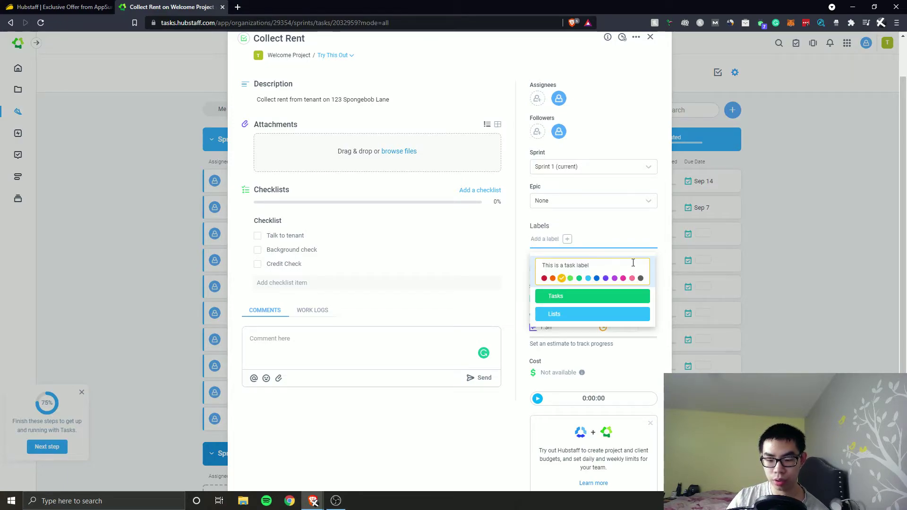
triple_click(579, 267)
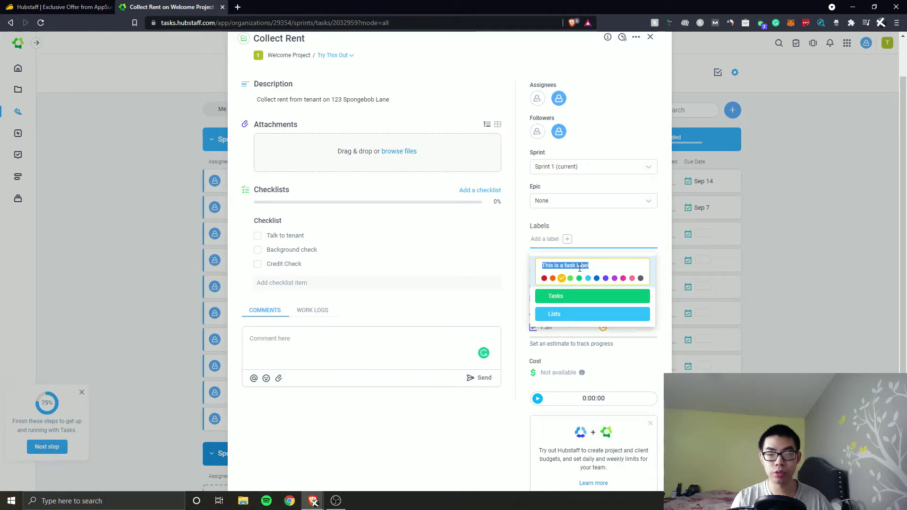
text(Real Estate)
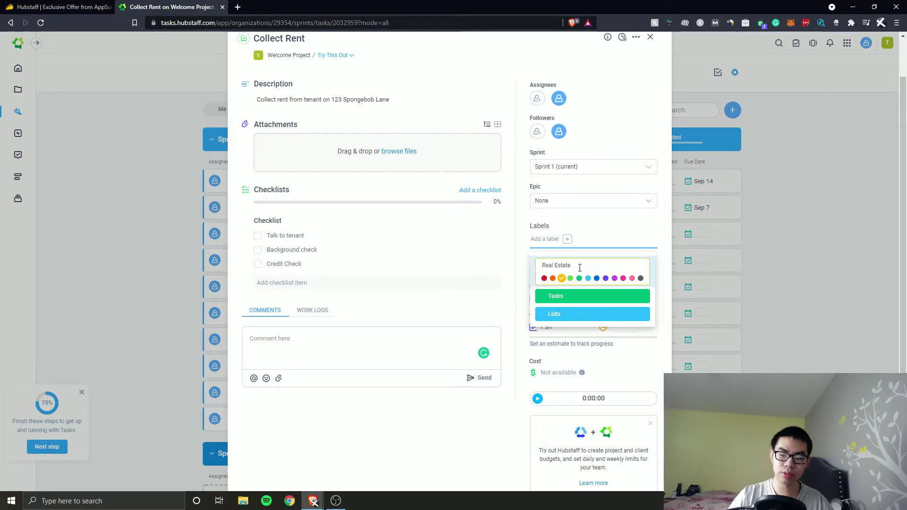
click(571, 279)
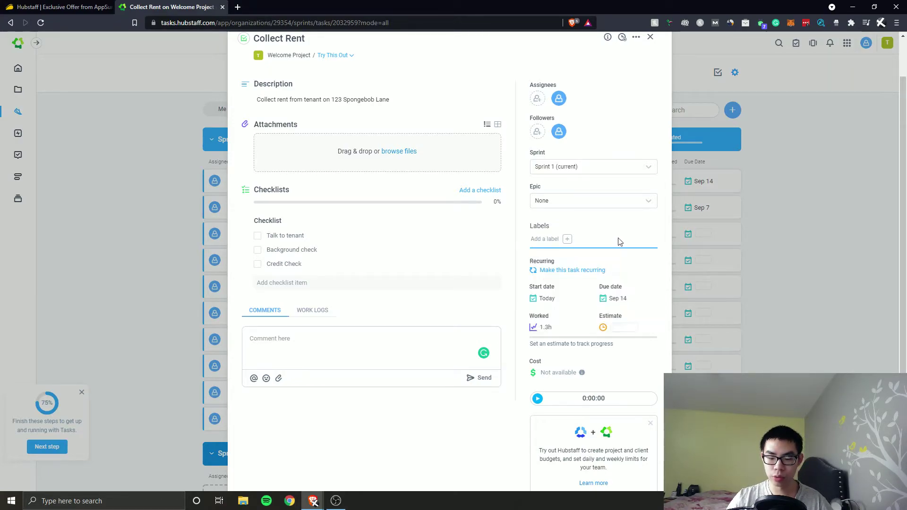
- Rename the Tasks label to YouTube and color it red
click(570, 241)
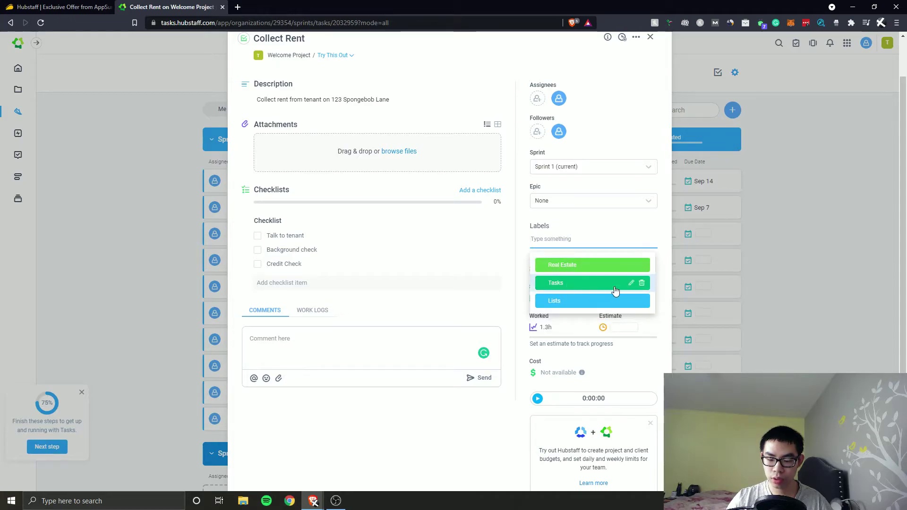
click(631, 282)
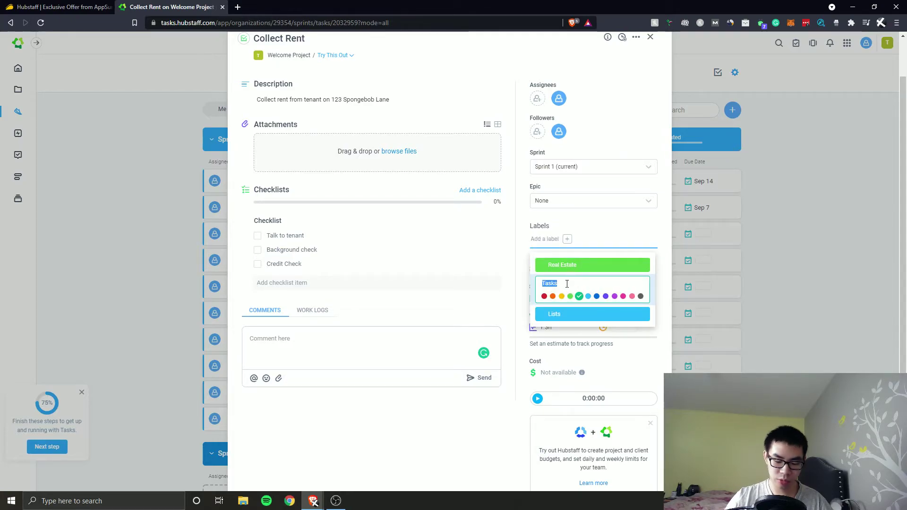
text(YouTube)
click(544, 297)
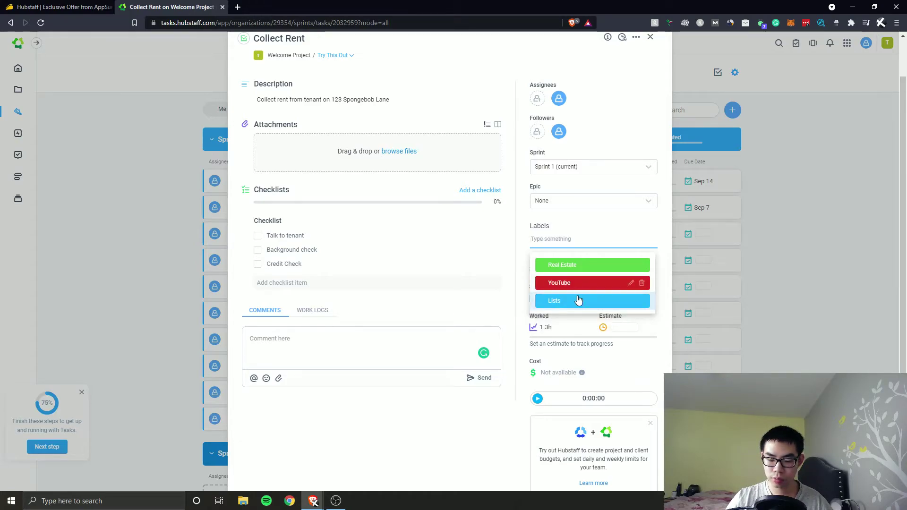
- Rename the Lists label to Ecommerce and color it magenta
click(630, 302)
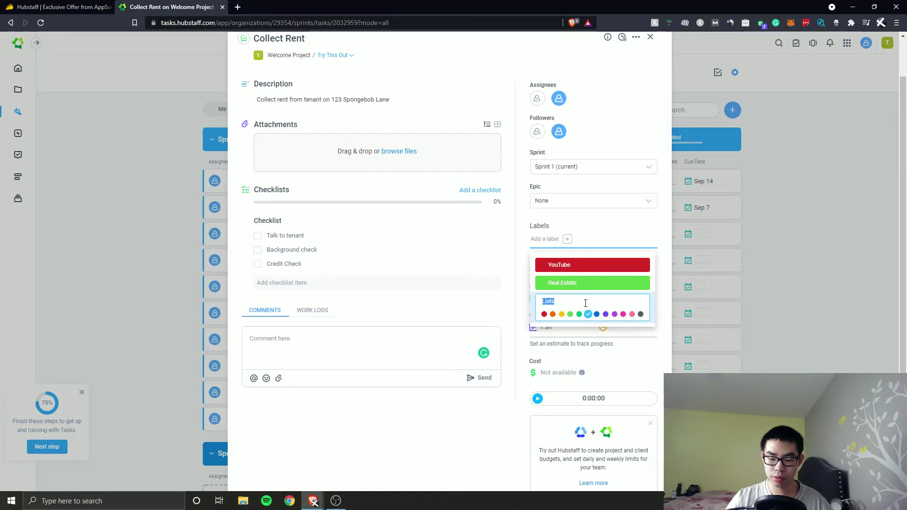
text(Ecommerce)
click(623, 314)
key(Return)
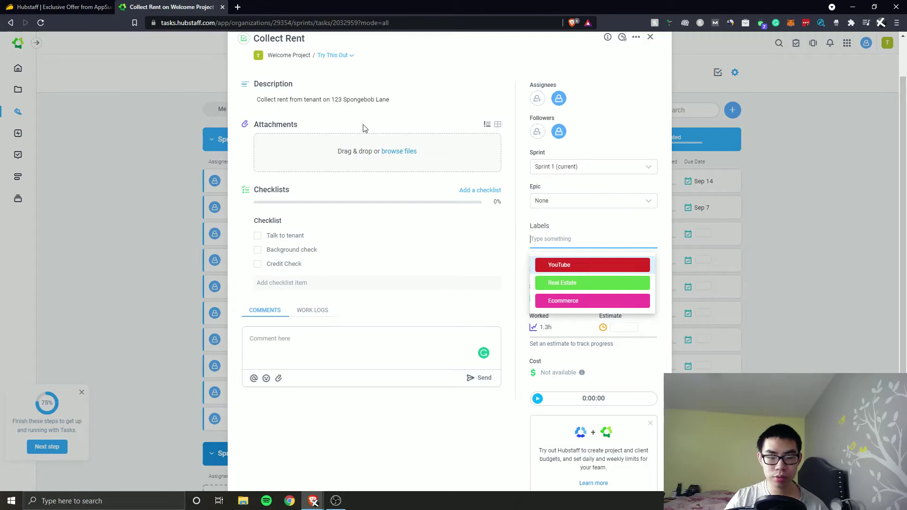
- Try the Real Estate and YouTube labels on the Collect Rent task, and remove both from it without deleting the labels
click(577, 288)
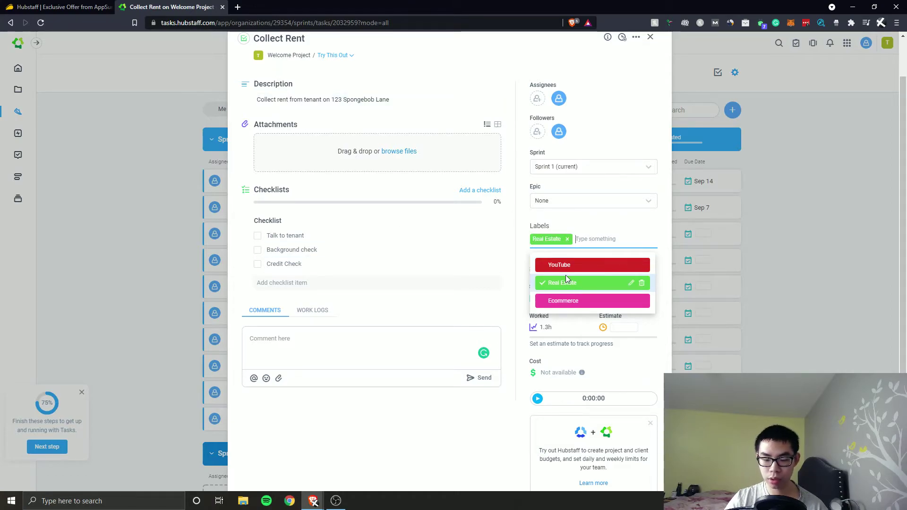
click(566, 268)
click(642, 274)
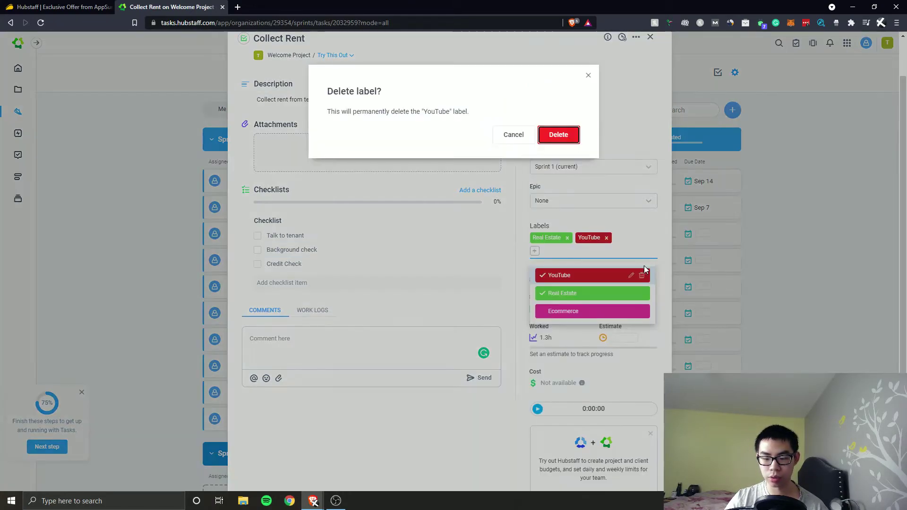
click(512, 135)
click(606, 238)
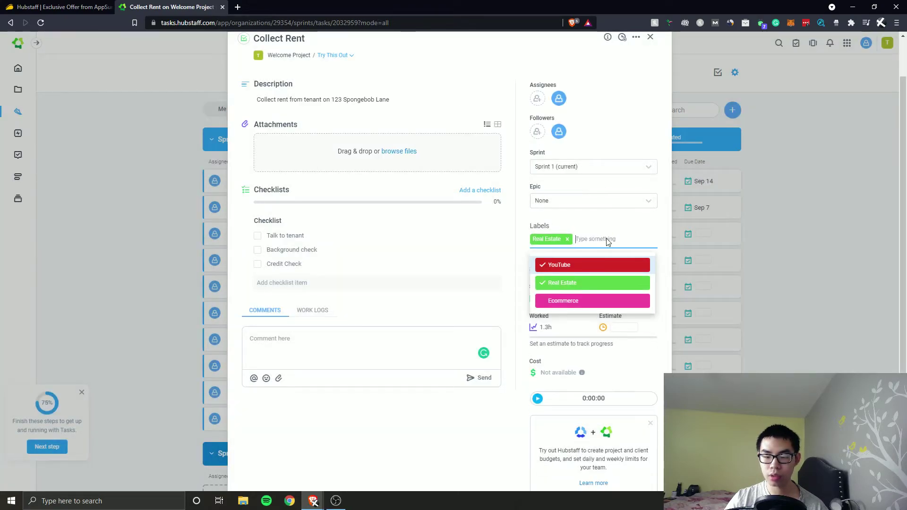
mouse_move(643, 269)
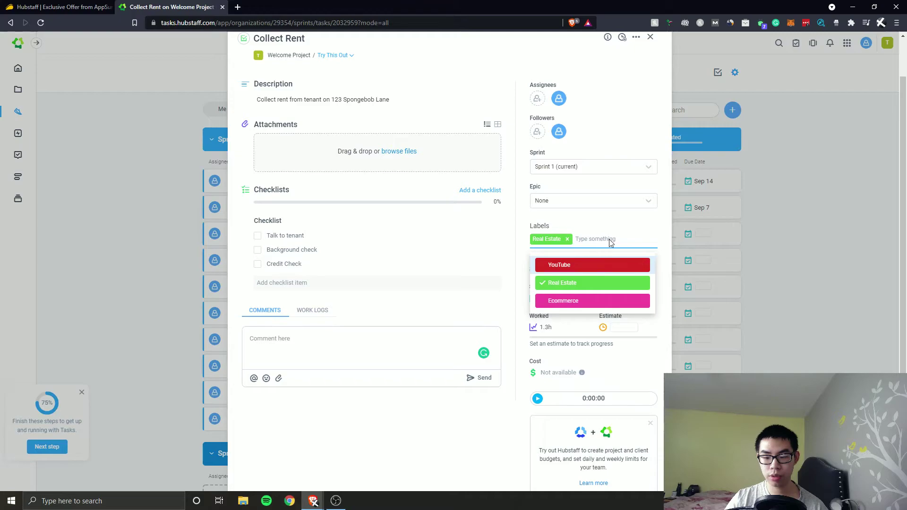
click(567, 239)
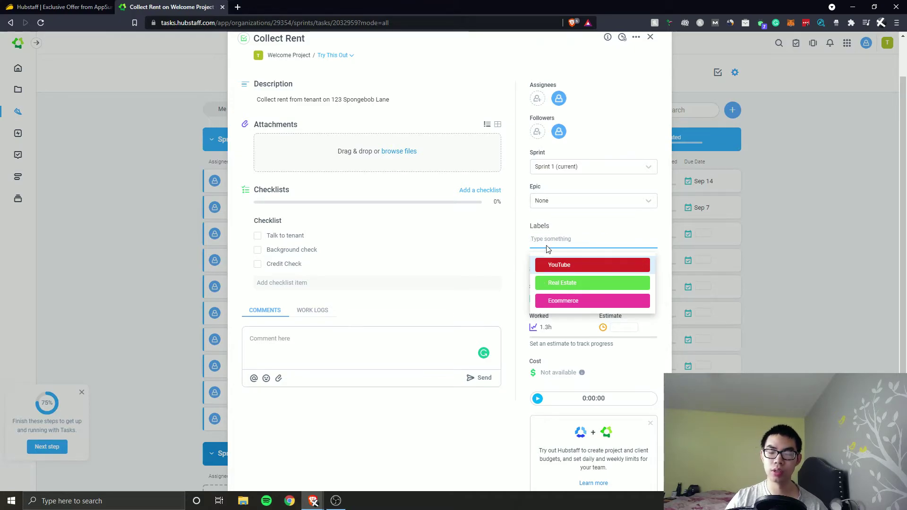
scroll(321, 142, up, 1)
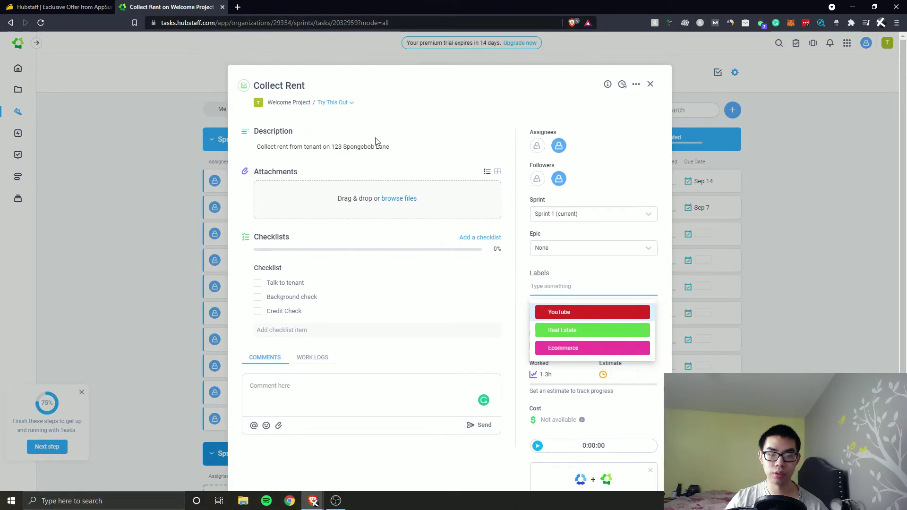
- Add the Real Estate label to the Collect Rent task and set its time estimate to 1 hour
click(568, 336)
click(655, 276)
scroll(655, 274, down, 2)
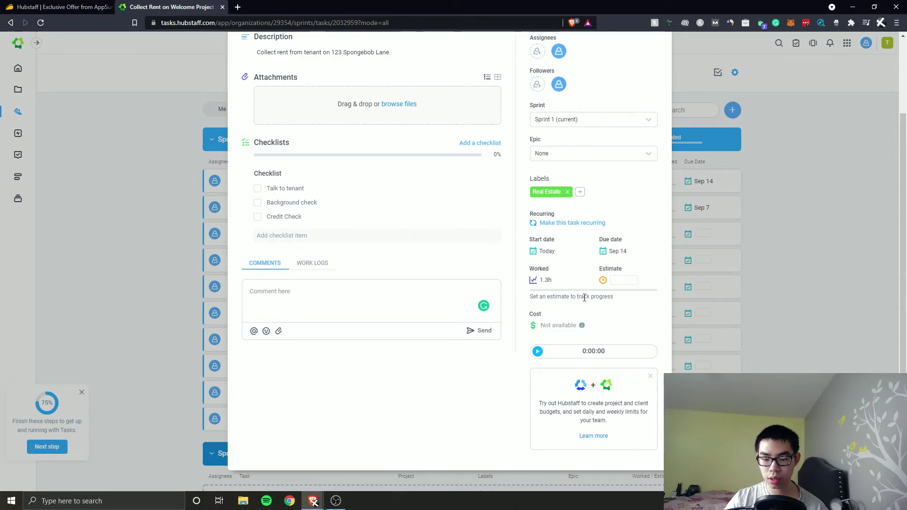
drag(558, 297, 622, 298)
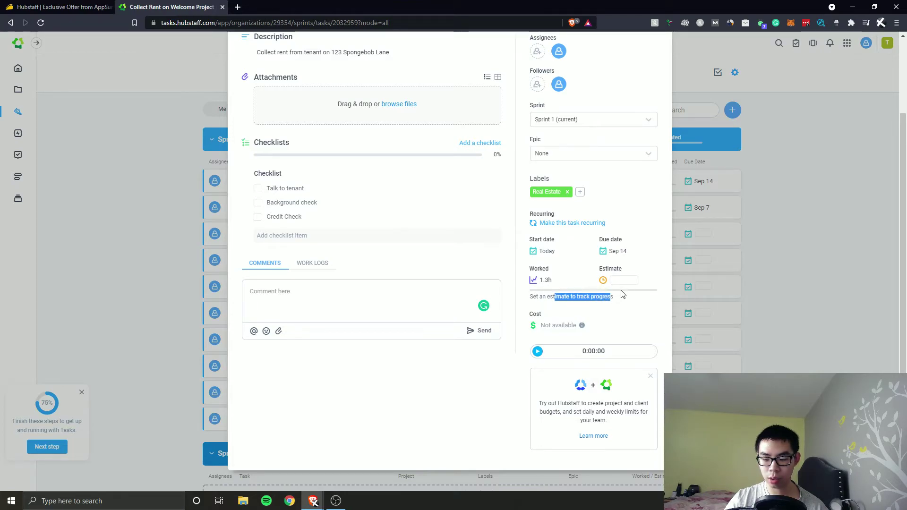
click(624, 282)
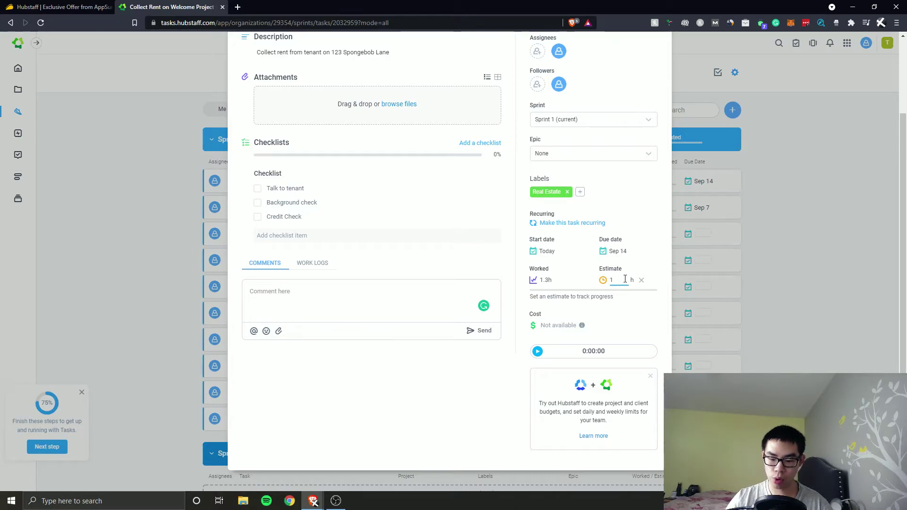
click(667, 283)
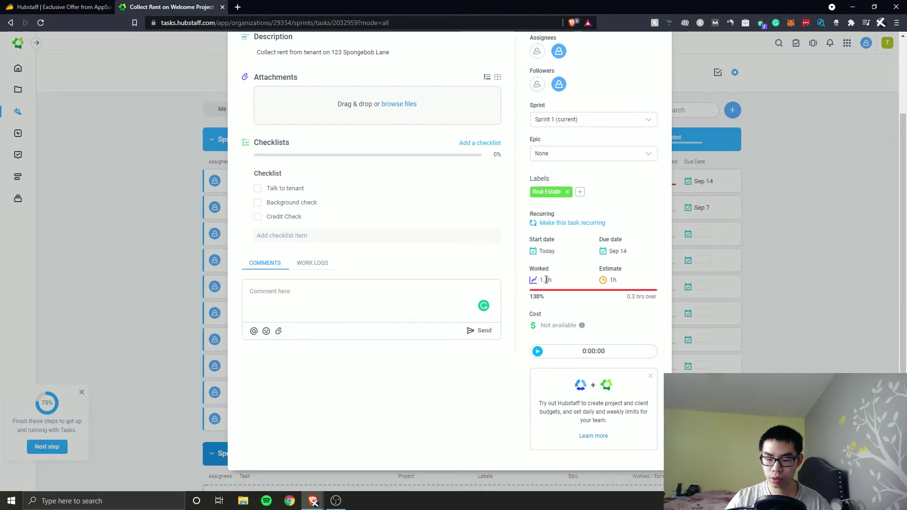
- Start and stop the Collect Rent task's timer, and dismiss the Hubstaff promotion beneath it
scroll(587, 301, up, 2)
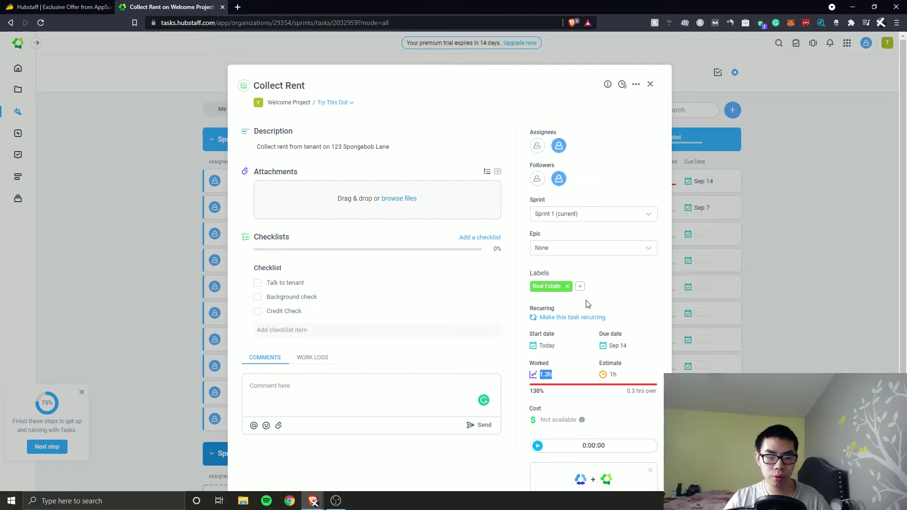
scroll(588, 304, down, 2)
click(581, 326)
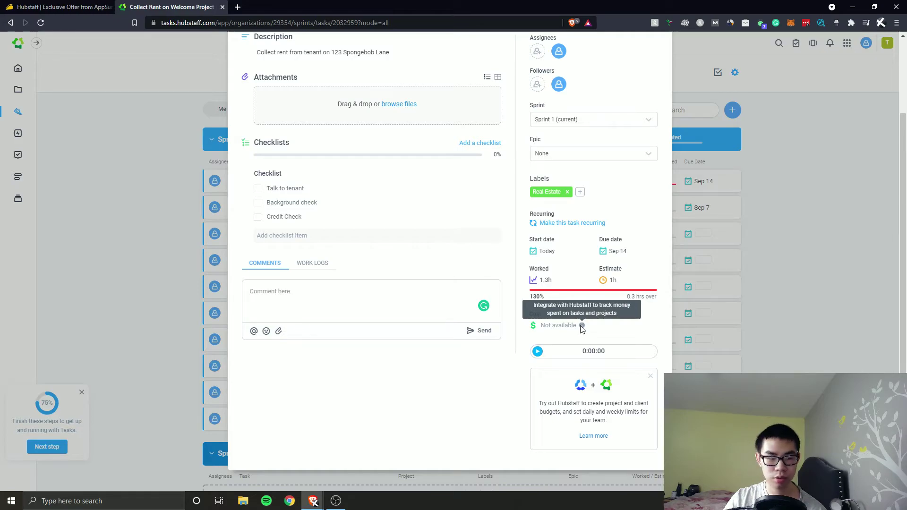
click(537, 351)
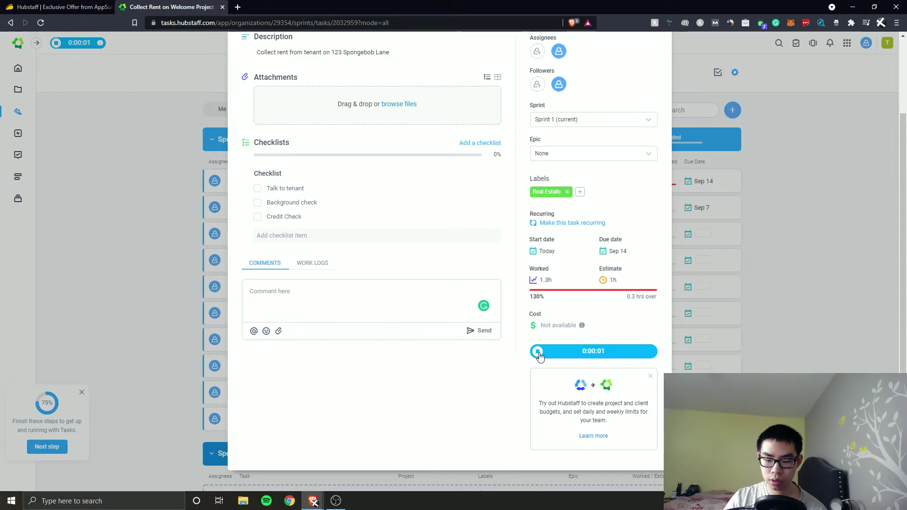
click(538, 352)
click(539, 352)
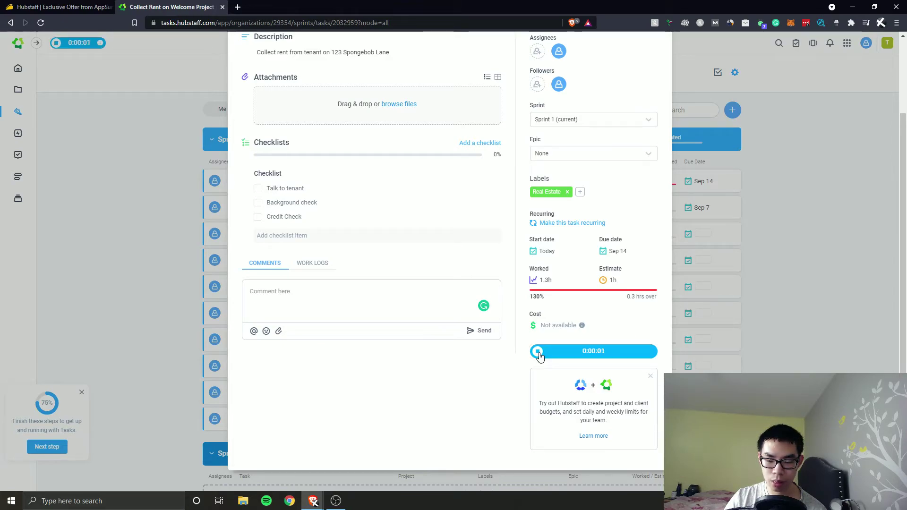
click(539, 352)
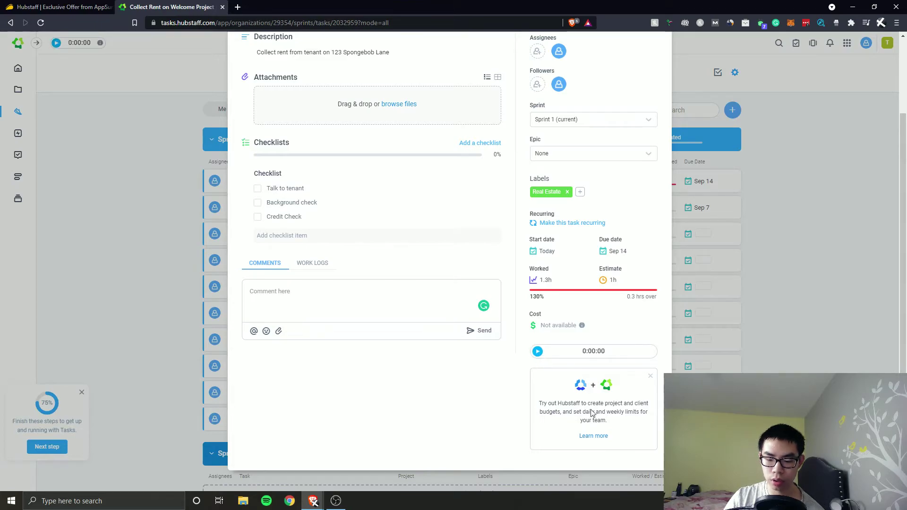
click(651, 376)
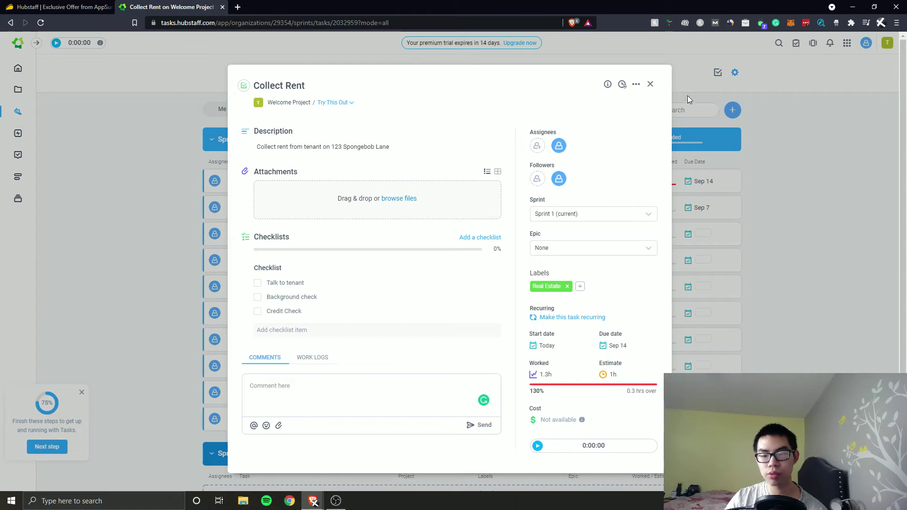
- Close the Collect Rent task's details and set its estimate to 30 hours in the Sprint 1 list
click(636, 86)
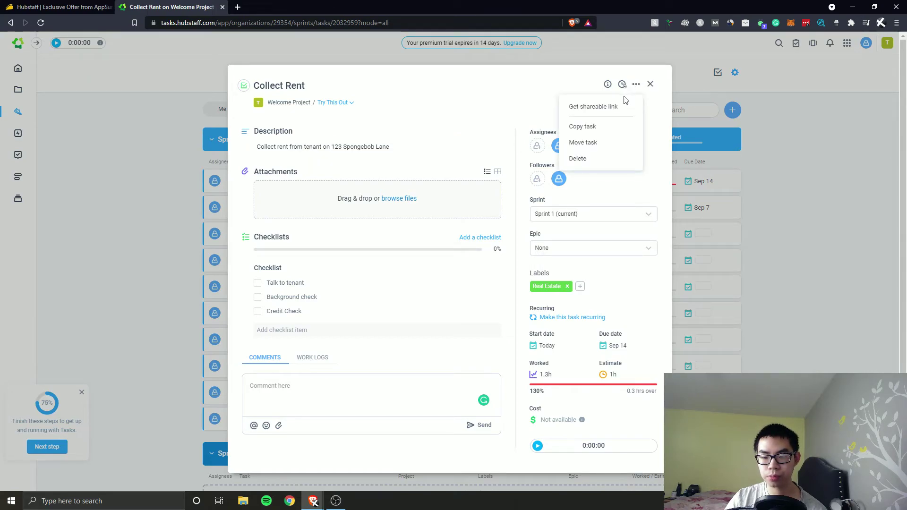
click(650, 85)
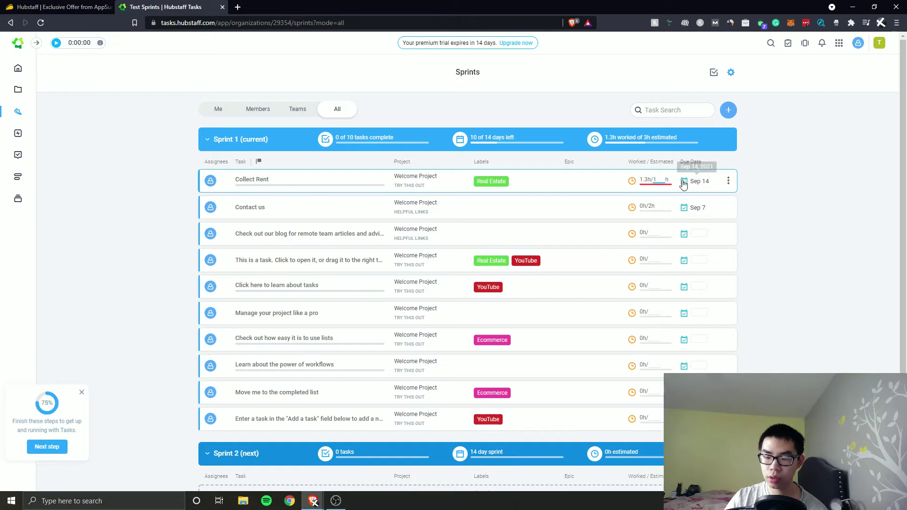
key(Return)
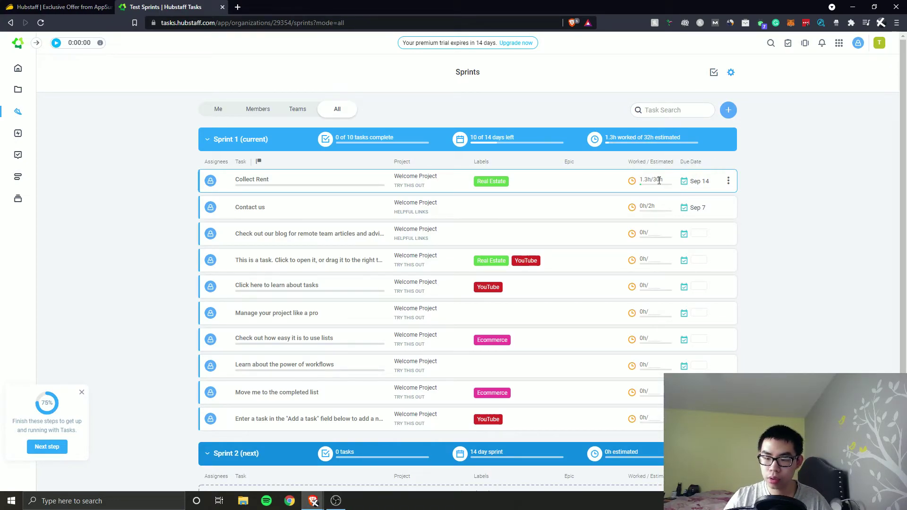
click(666, 183)
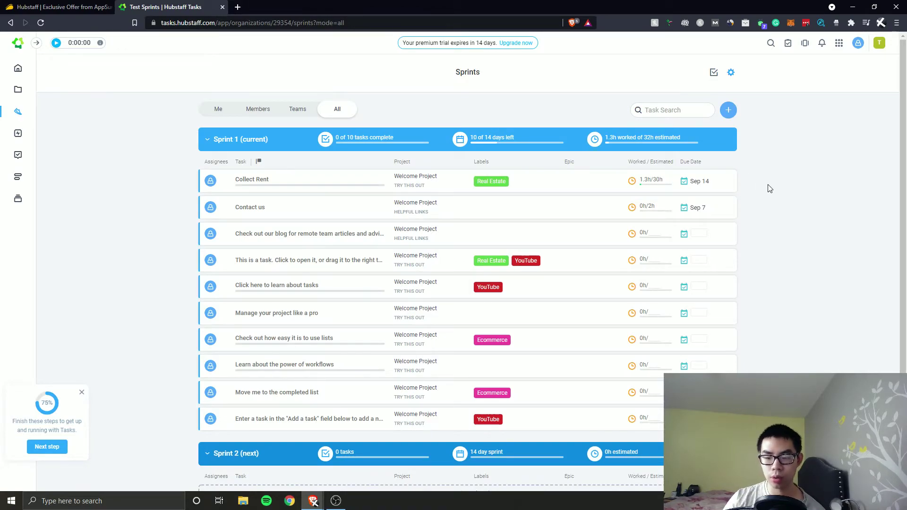
key(Return)
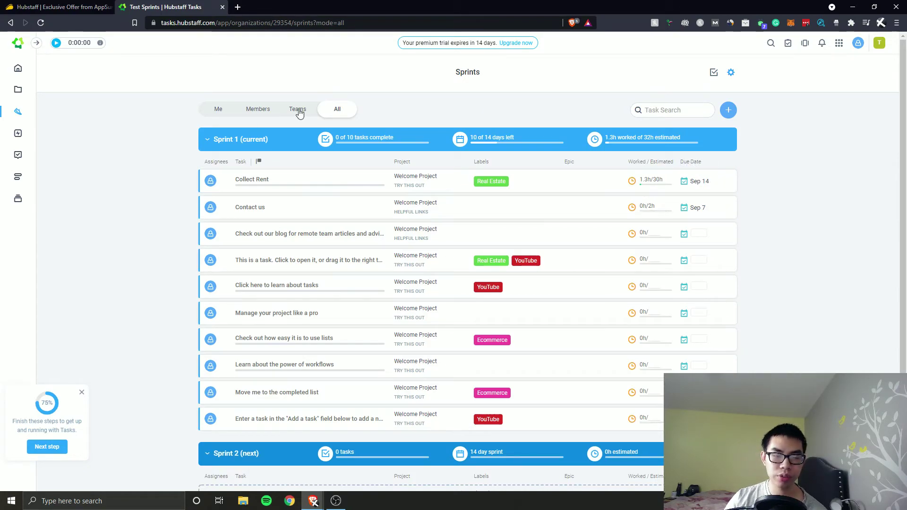
- Compare the sprint tasks shown for Me, Members, Teams and All
click(225, 110)
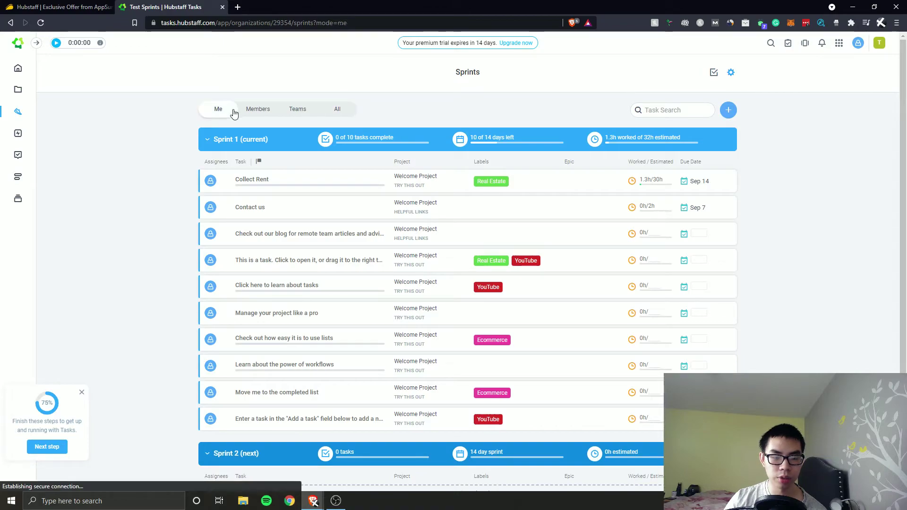
click(255, 112)
click(112, 146)
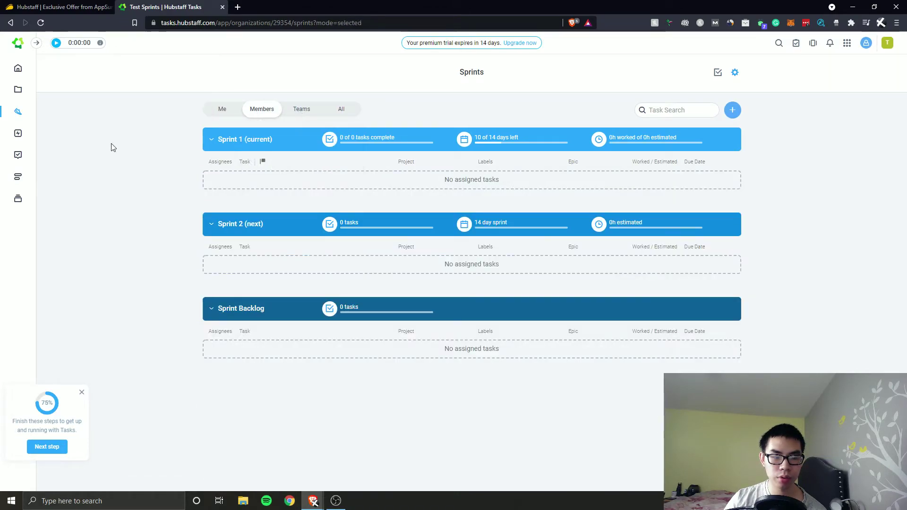
click(235, 142)
click(237, 145)
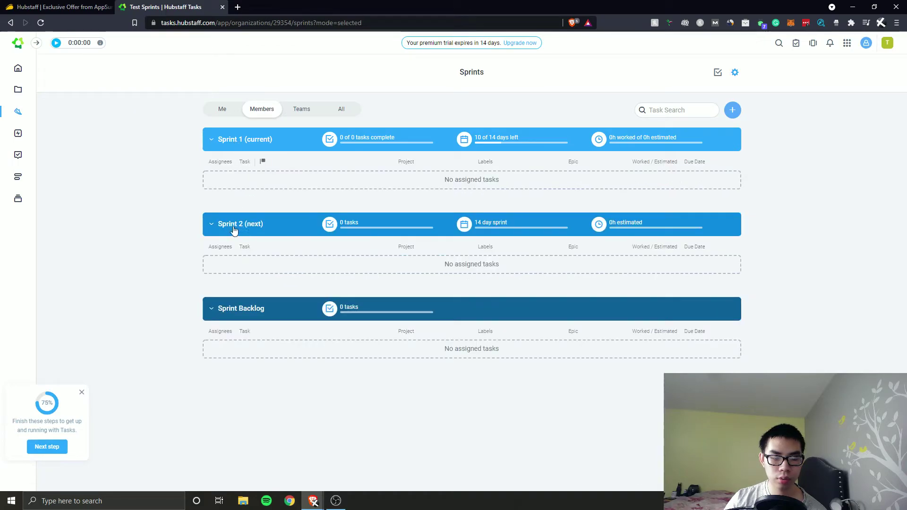
click(301, 112)
click(343, 110)
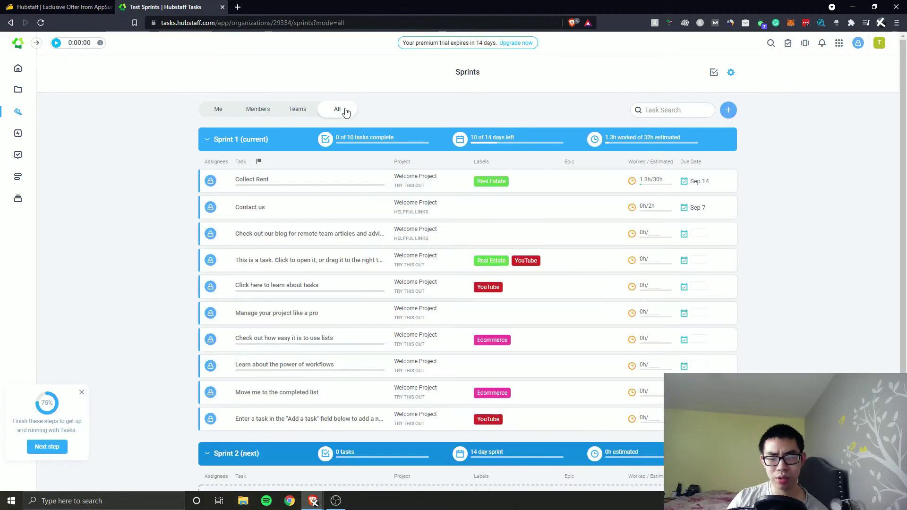
- Check the general sprint settings and the form for adding a task to a sprint, without adding one
click(728, 111)
click(723, 137)
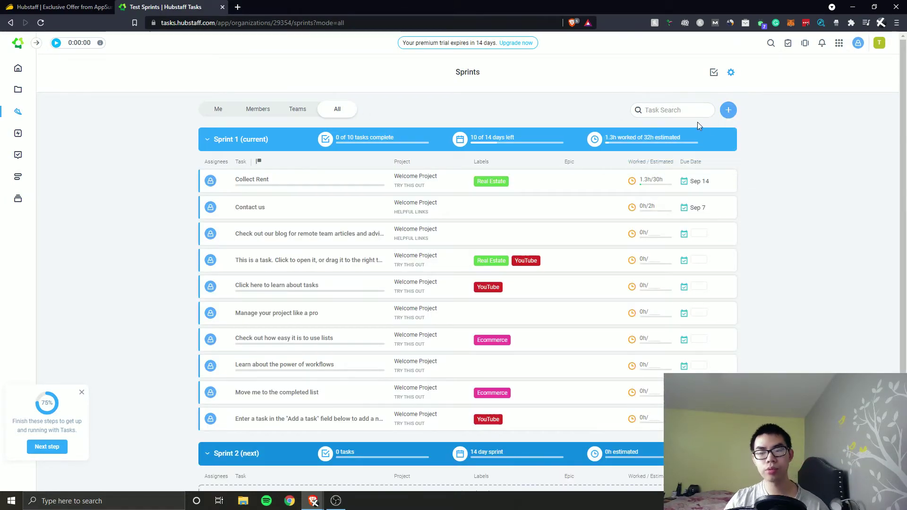
click(731, 73)
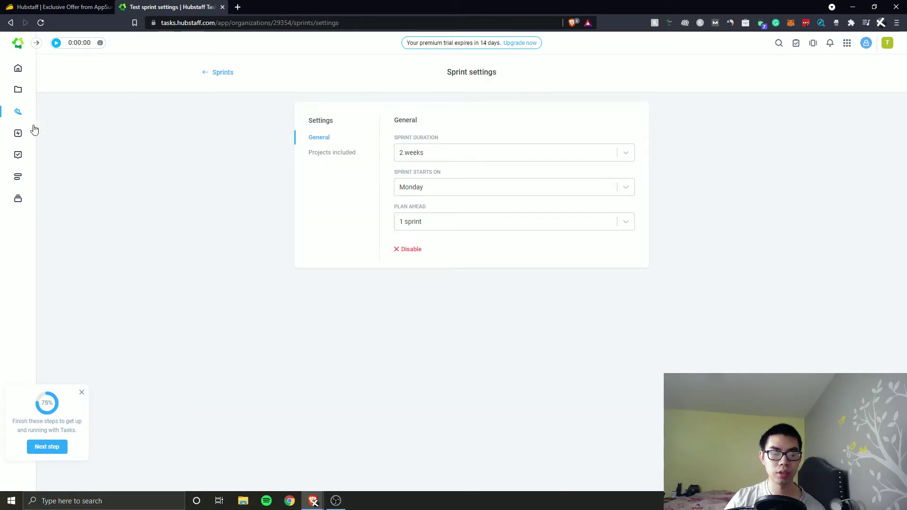
click(20, 112)
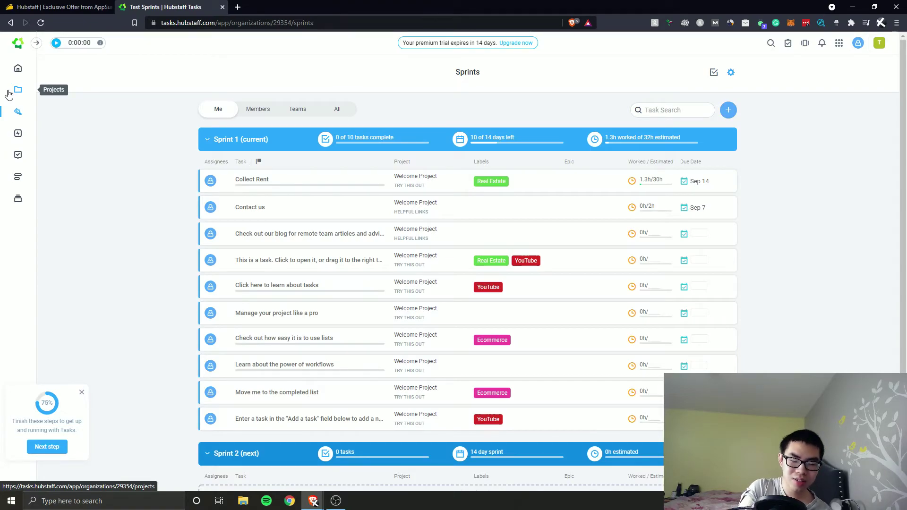
scroll(326, 99, down, 3)
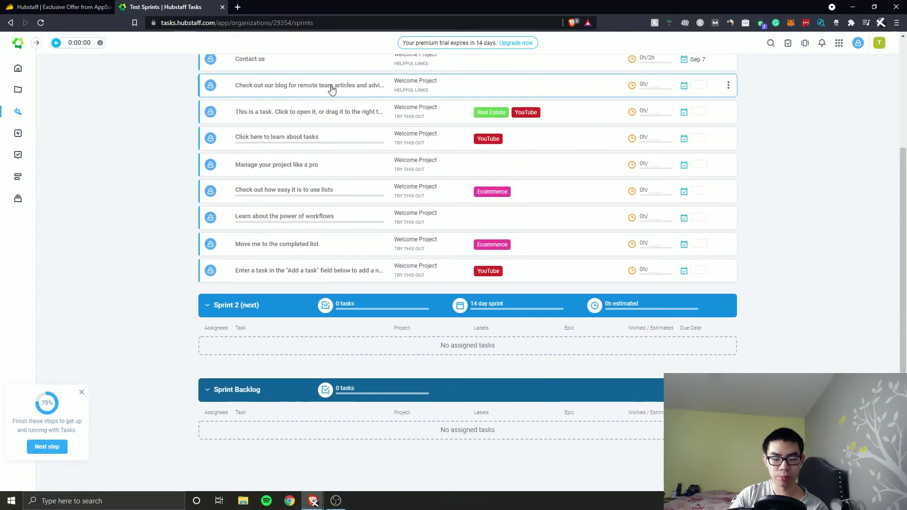
scroll(332, 89, up, 3)
click(728, 110)
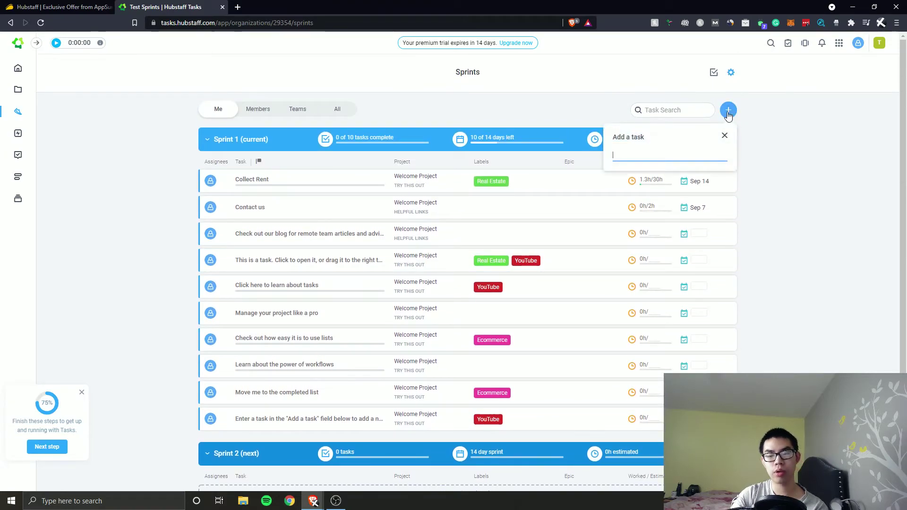
click(724, 136)
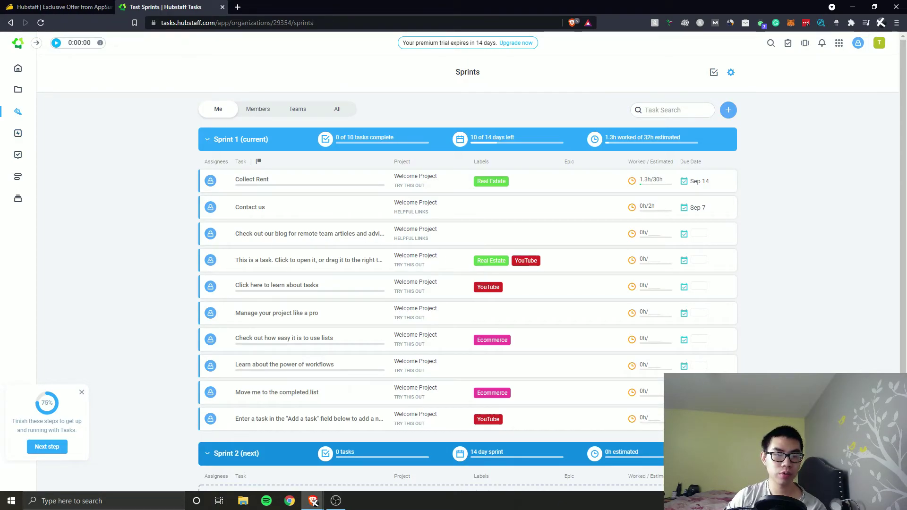
- Create a new epic named Test with no description and no folder
mouse_move(64, 49)
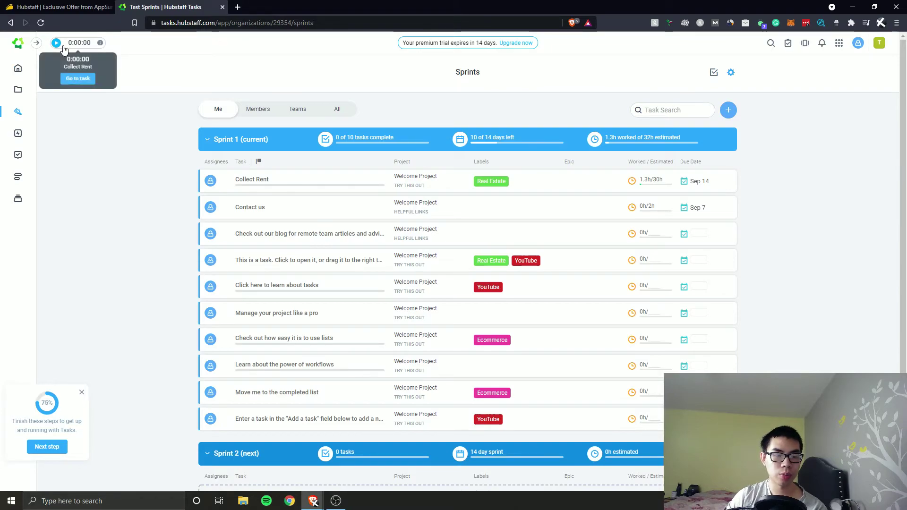
click(34, 132)
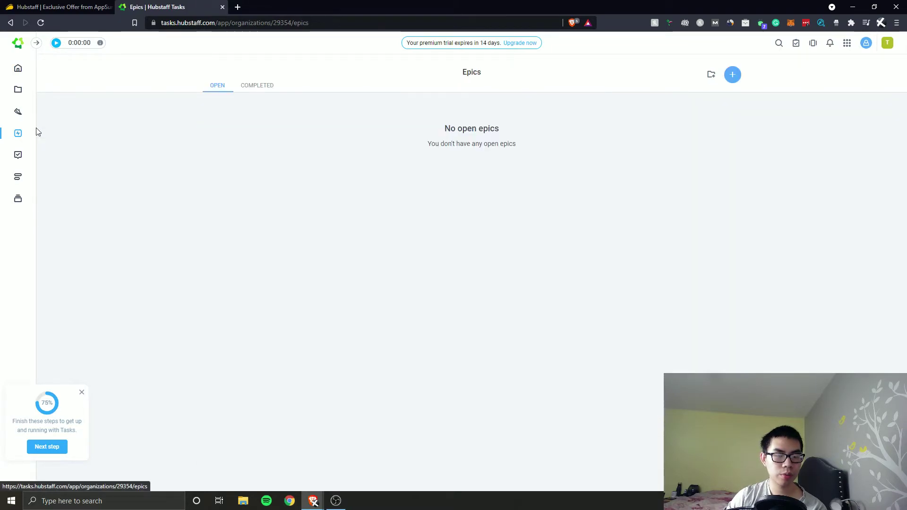
mouse_move(57, 48)
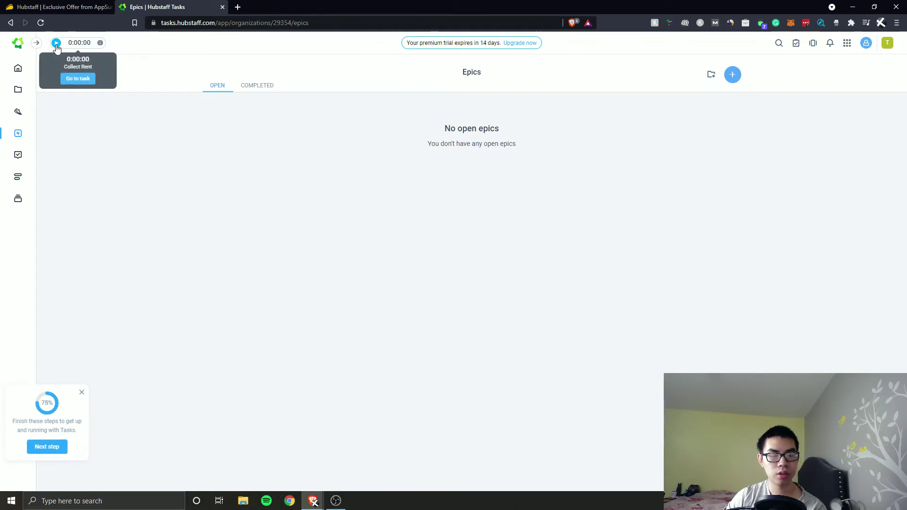
click(732, 75)
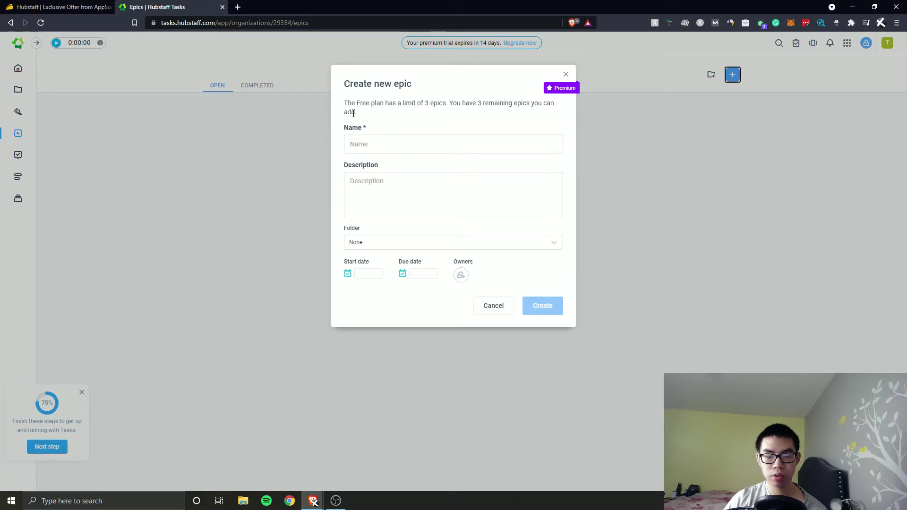
click(374, 143)
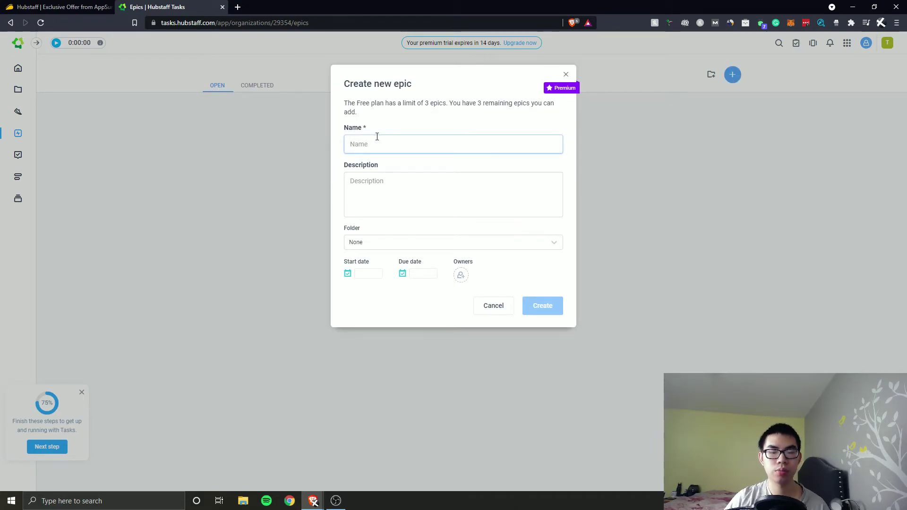
text(Test)
click(400, 203)
click(363, 244)
click(371, 259)
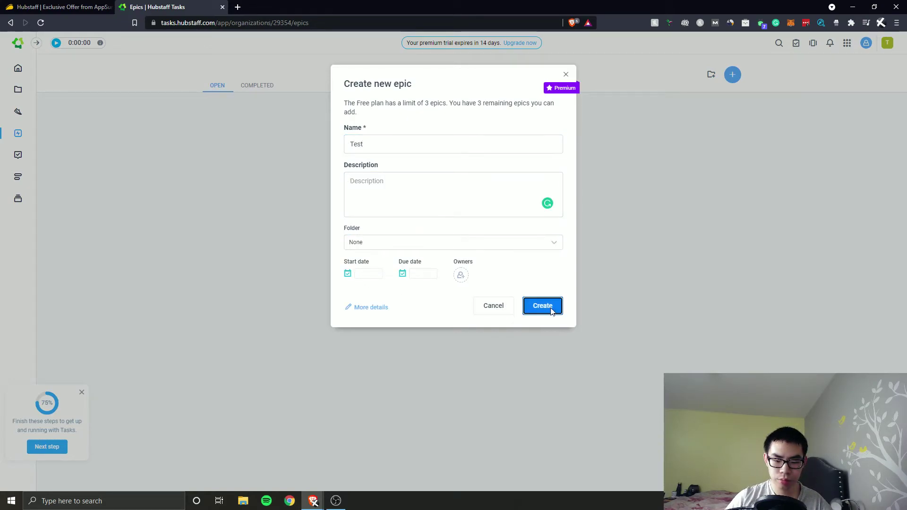
click(543, 306)
- Examine the Test epic's details, including its folder and owner options, and close it unchanged
click(288, 130)
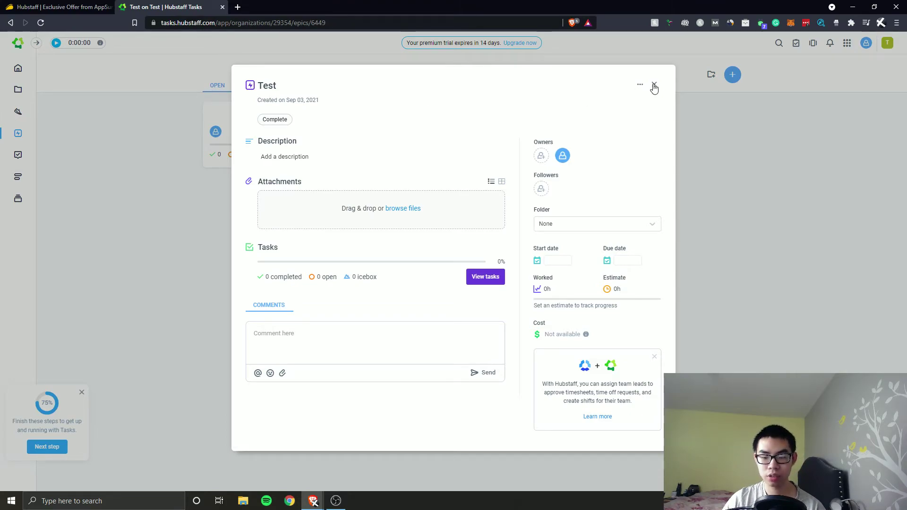
click(578, 226)
click(578, 226)
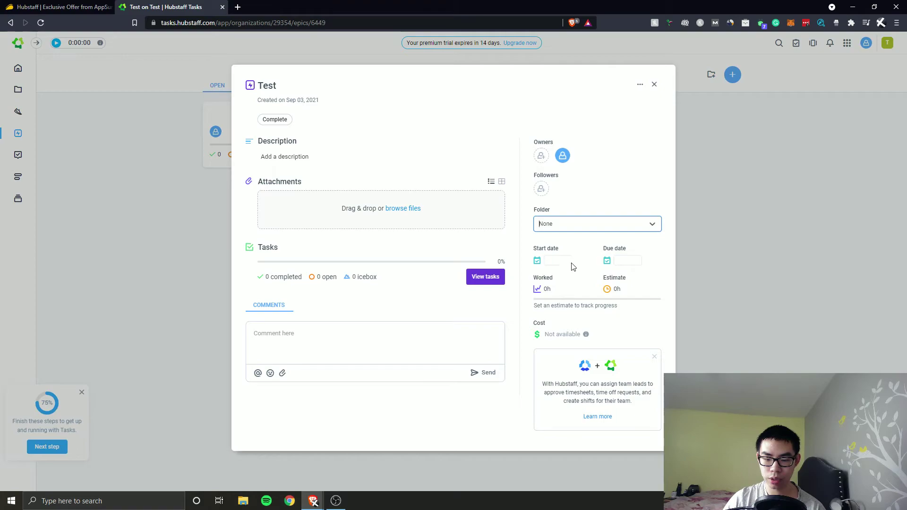
click(541, 156)
click(541, 157)
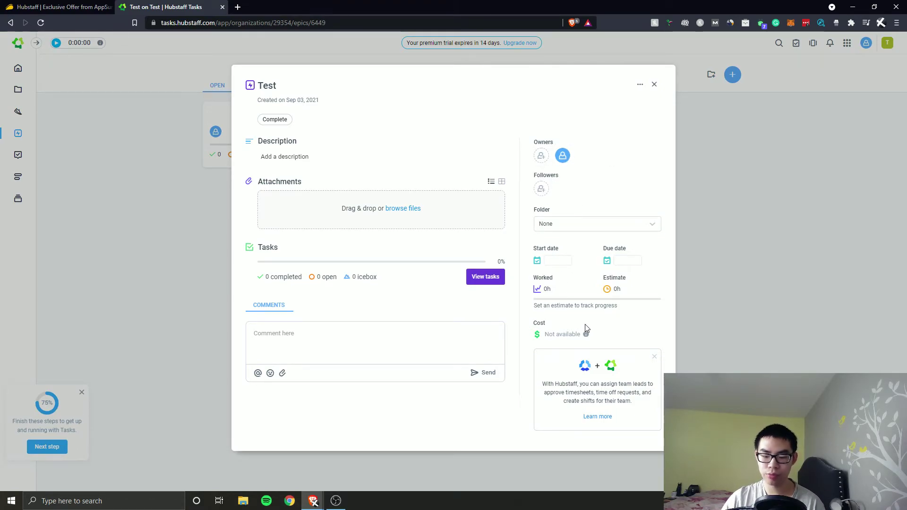
click(655, 85)
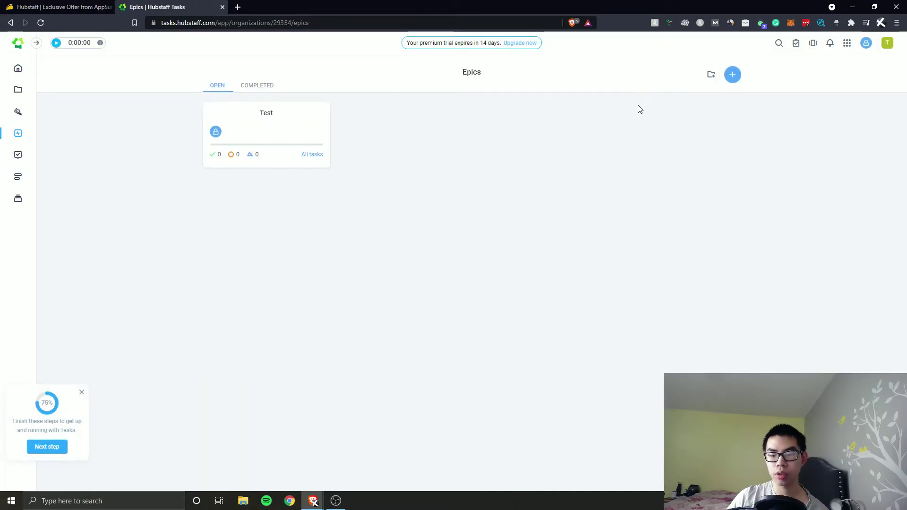
- Open the Stand-ups area and skim through its introduction video
click(24, 155)
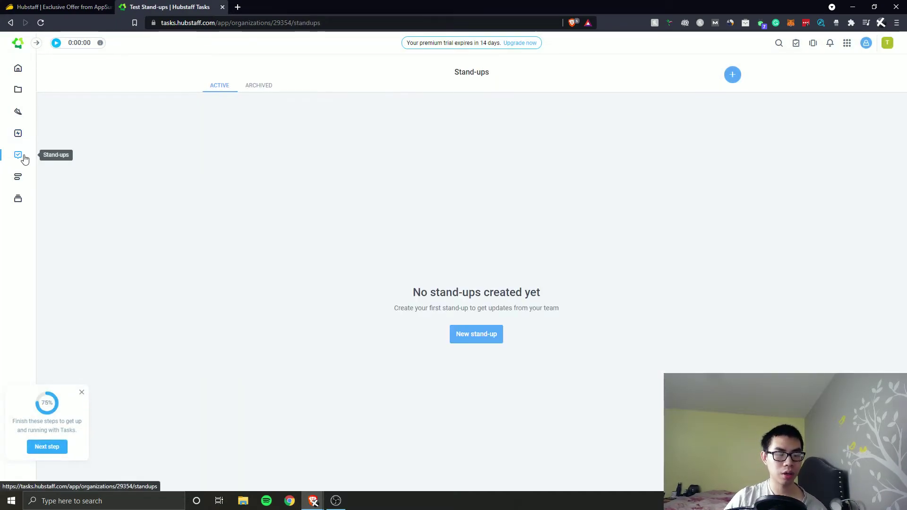
click(485, 208)
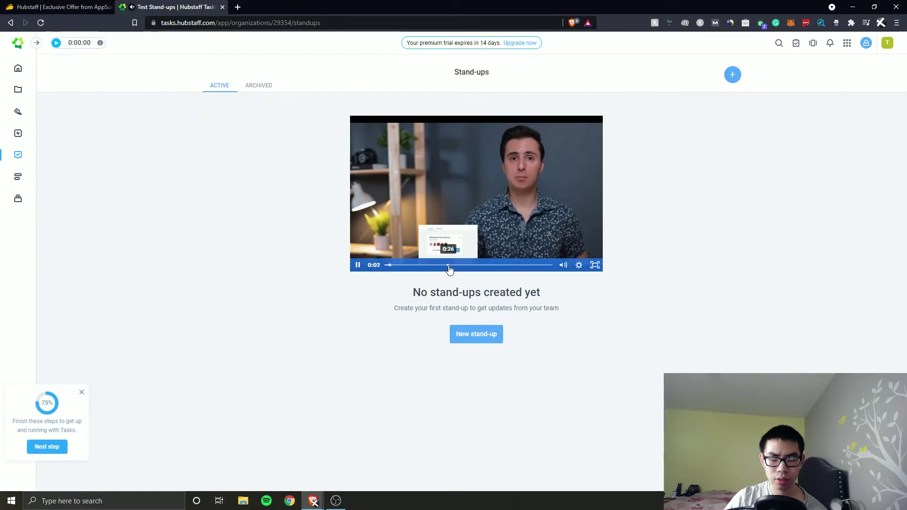
drag(449, 268, 544, 270)
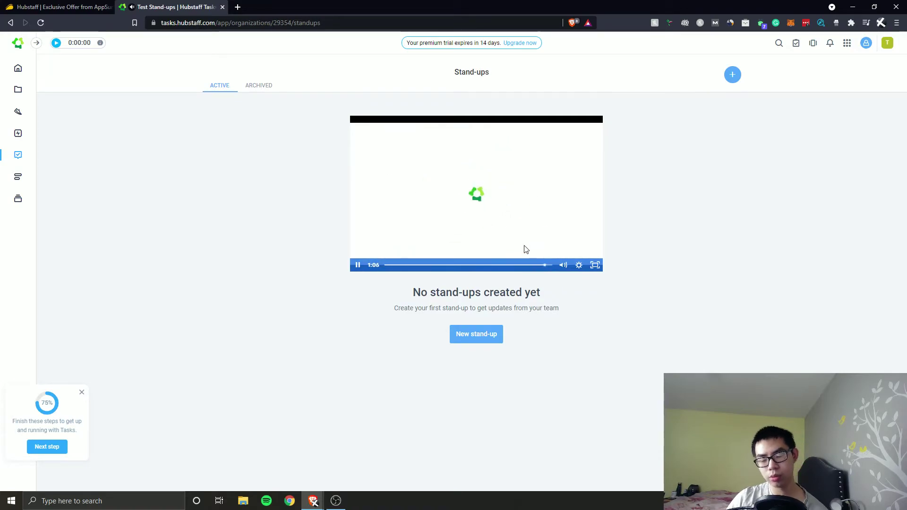
- Start a new stand-up and create a team named Test for it, with one member and no team leads
click(498, 332)
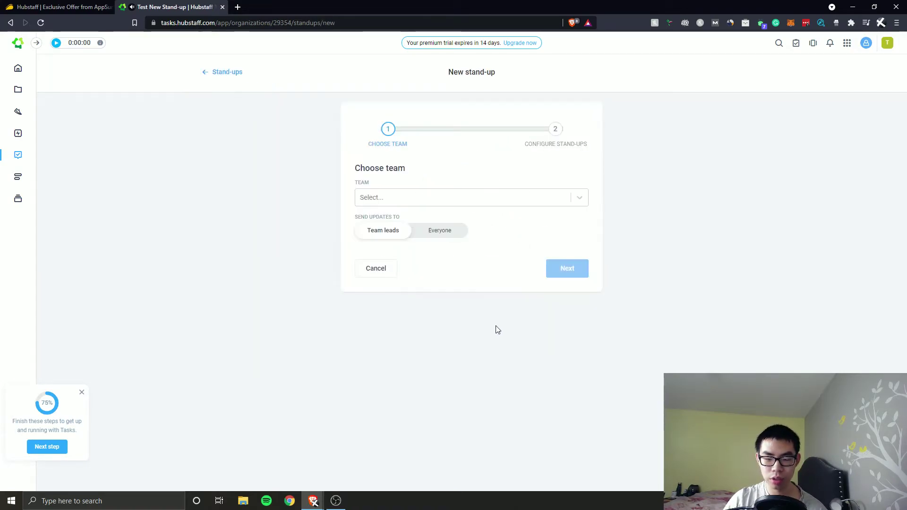
click(395, 201)
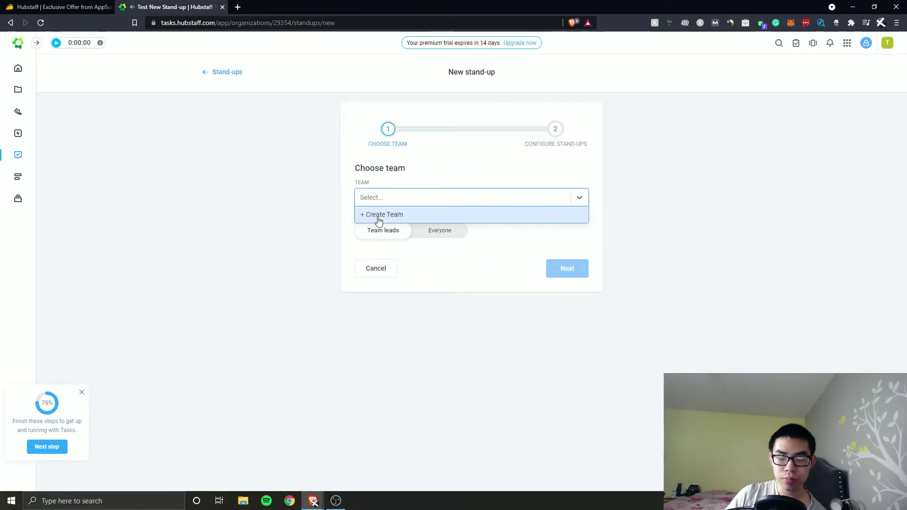
click(501, 242)
click(399, 196)
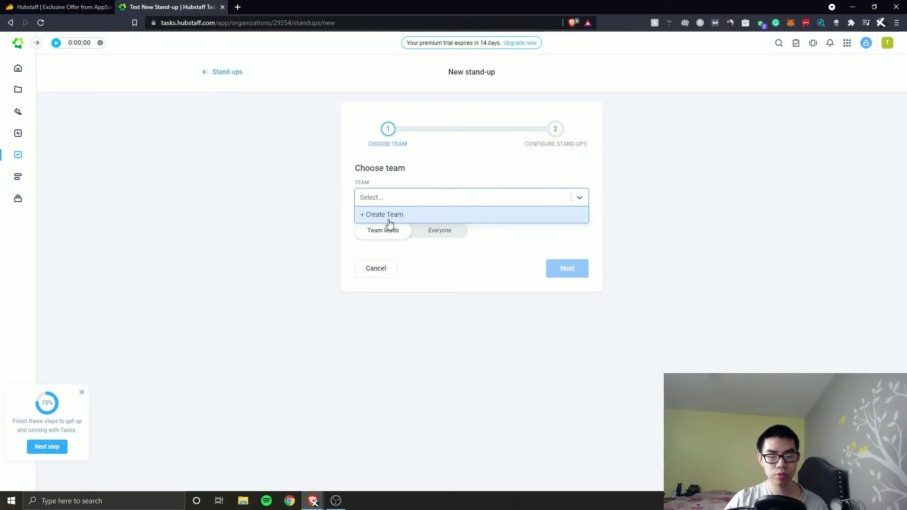
click(390, 213)
click(412, 125)
text(Test)
click(478, 155)
click(455, 165)
click(423, 186)
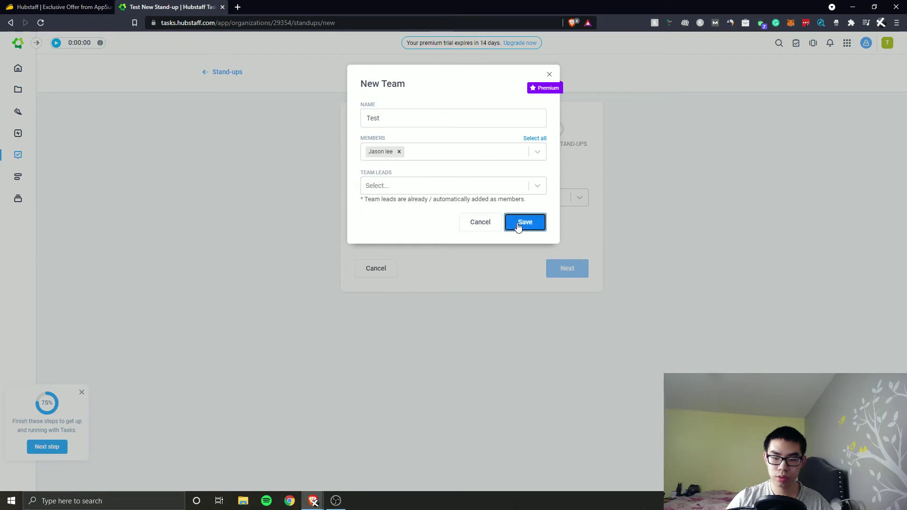
click(522, 224)
click(569, 269)
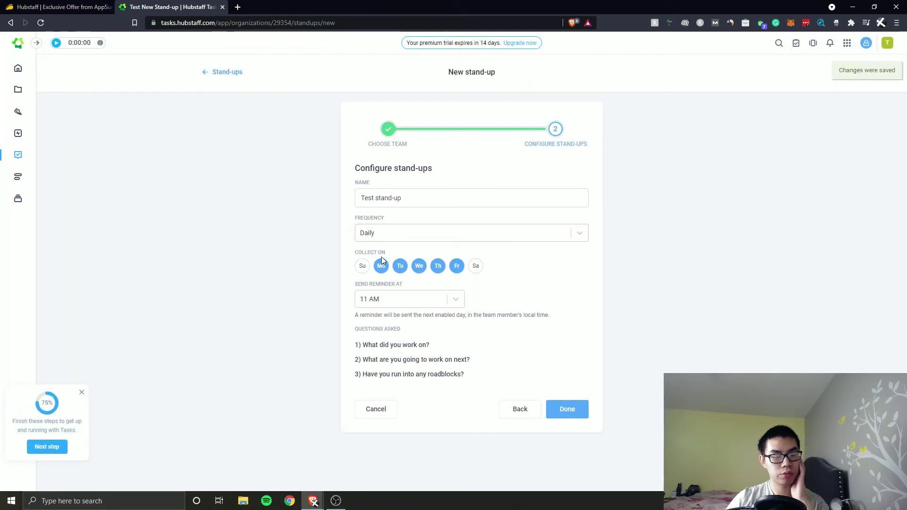
- Try out the stand-up's frequency and collection-day options, keeping Daily with Monday to Friday
click(386, 270)
click(387, 272)
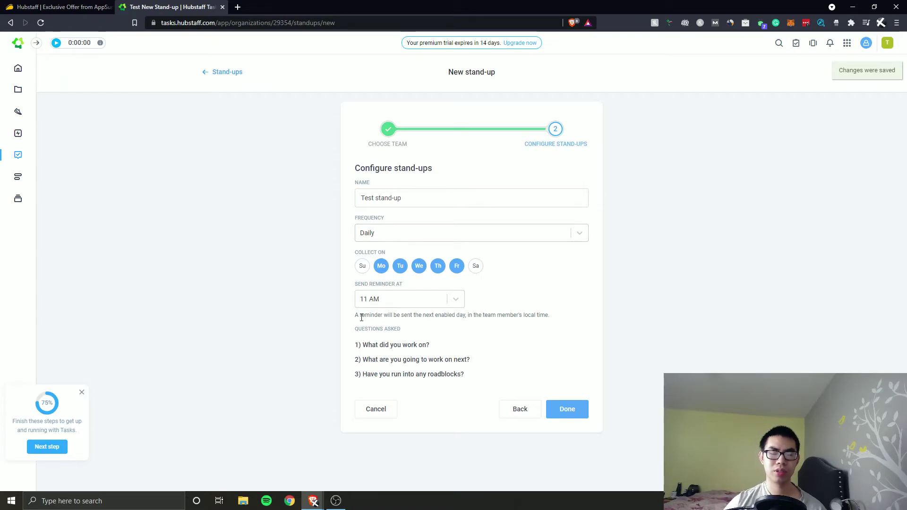
click(375, 233)
click(372, 266)
click(385, 234)
click(378, 250)
click(382, 266)
click(401, 266)
click(419, 266)
click(438, 266)
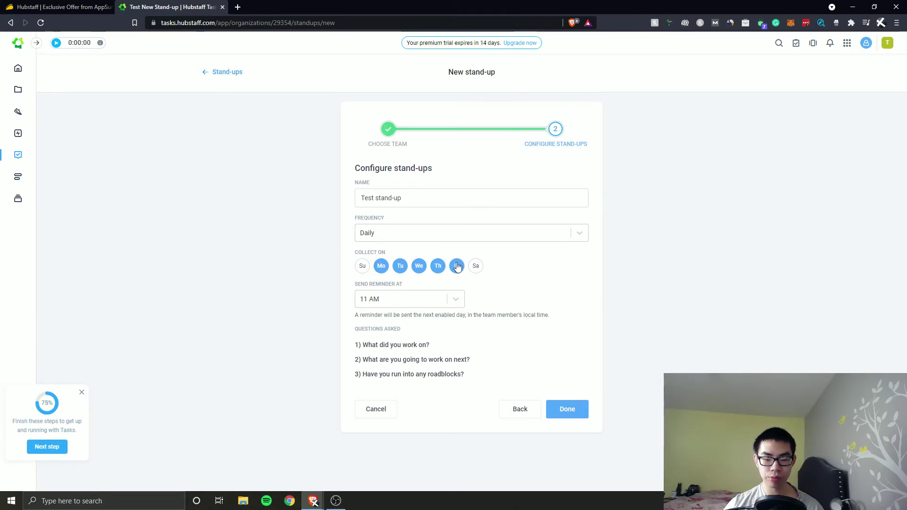
- Create the Test stand-up with its reminder kept at 11 AM
click(373, 303)
click(388, 434)
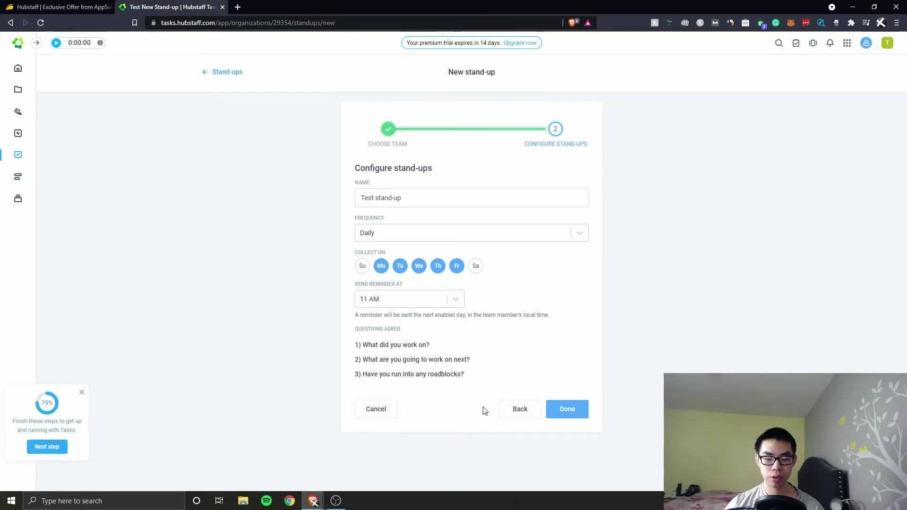
click(556, 408)
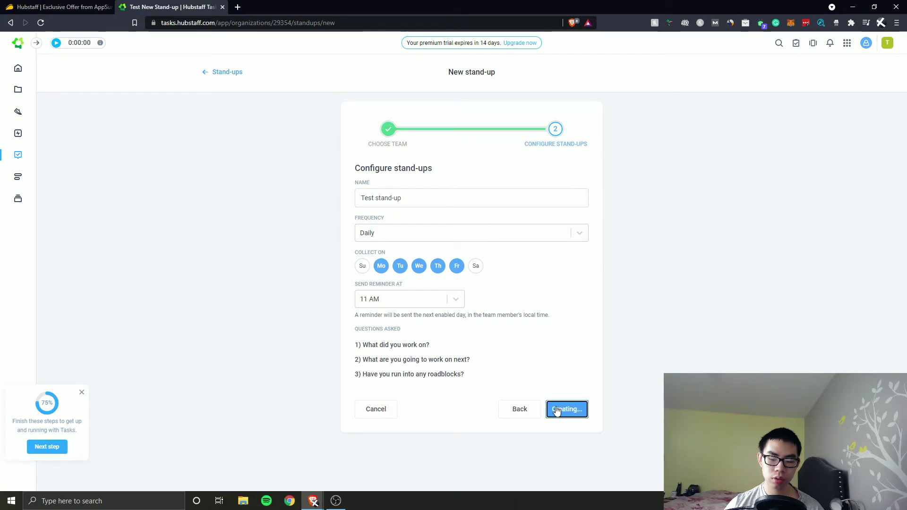
- In the Test stand-up's settings, try the member's Receive updates and Receive and submit updates permissions, and restore Submit updates
mouse_move(255, 172)
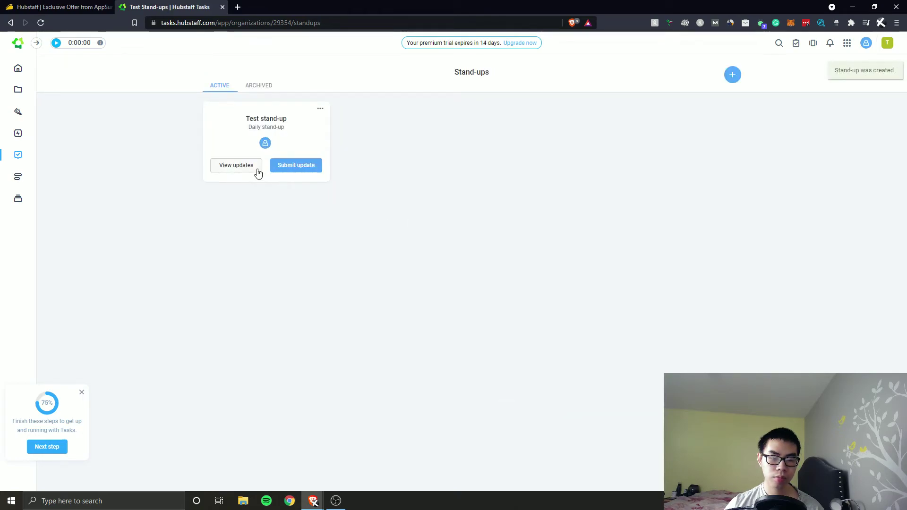
click(320, 109)
click(302, 126)
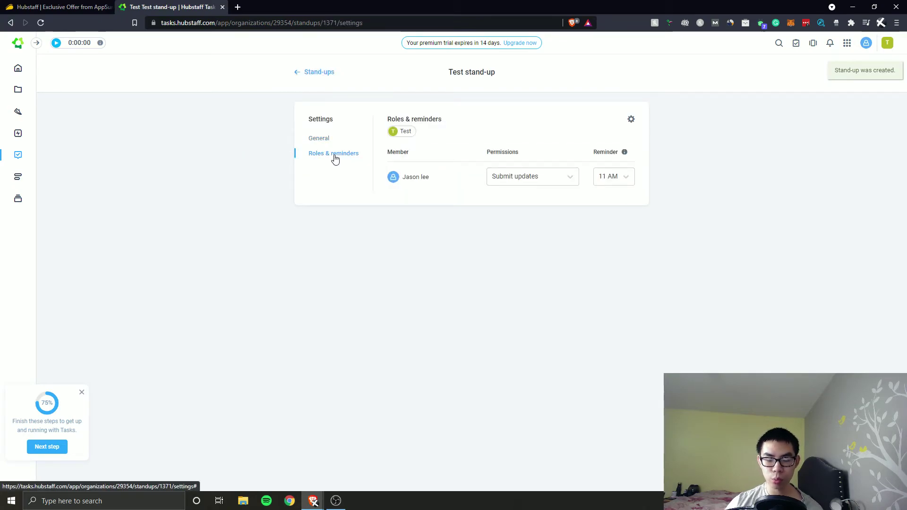
click(520, 184)
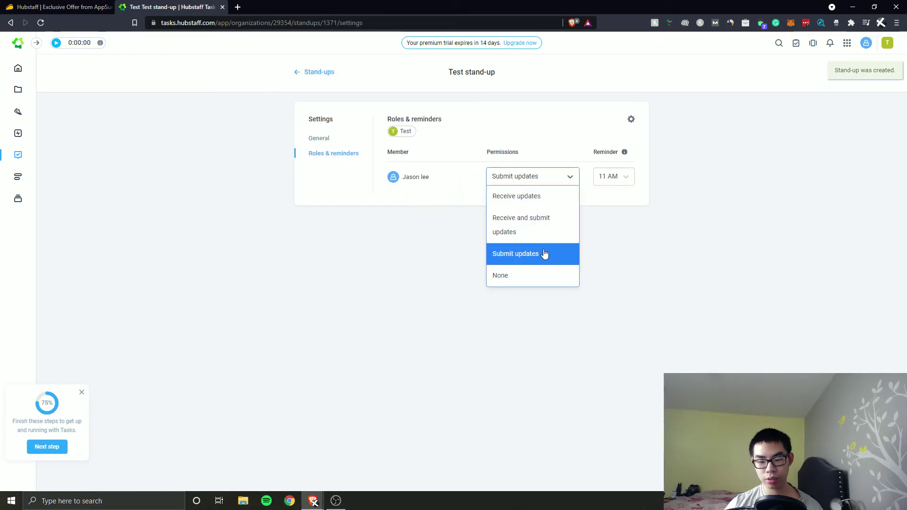
click(526, 202)
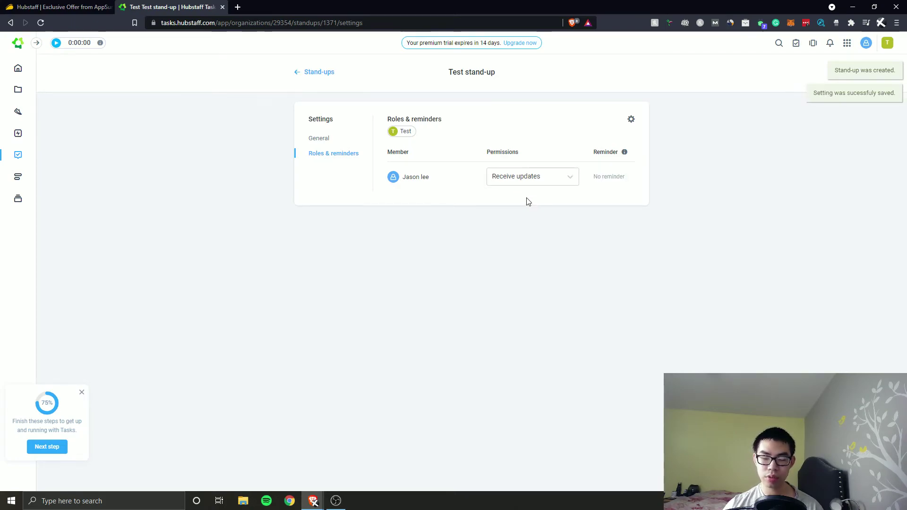
click(547, 176)
click(538, 219)
click(545, 180)
click(527, 251)
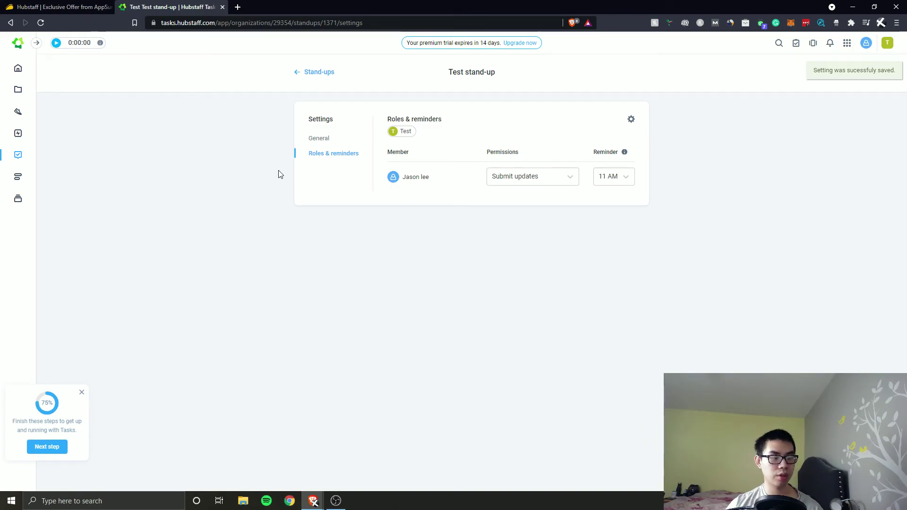
click(558, 183)
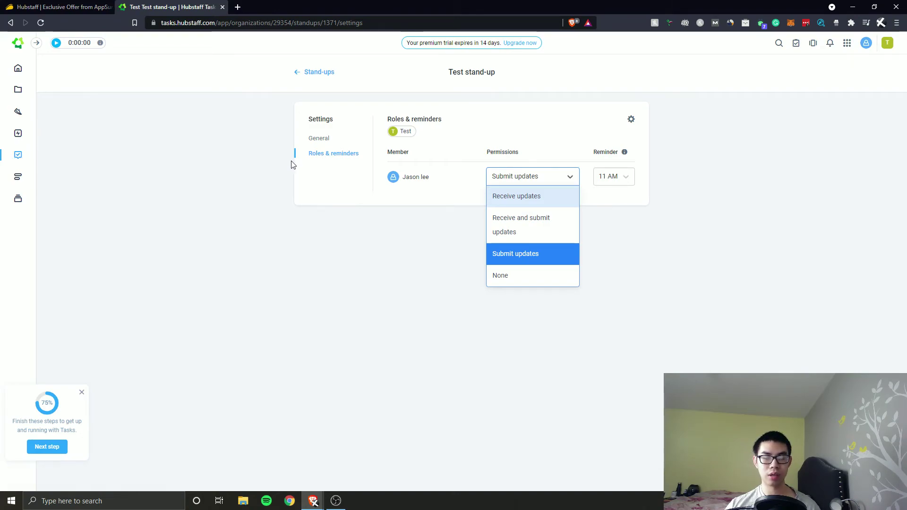
- Open the Roadmap and view the project timeline by quarters
click(19, 182)
click(19, 182)
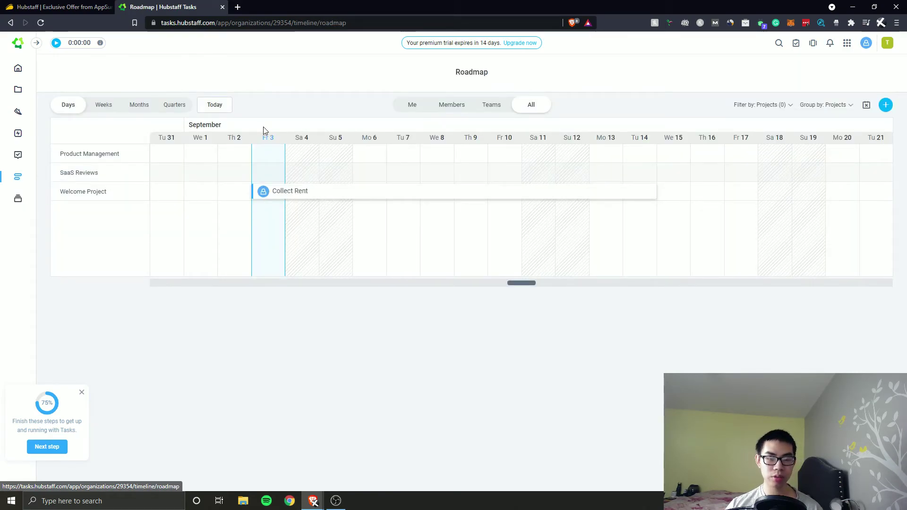
click(174, 105)
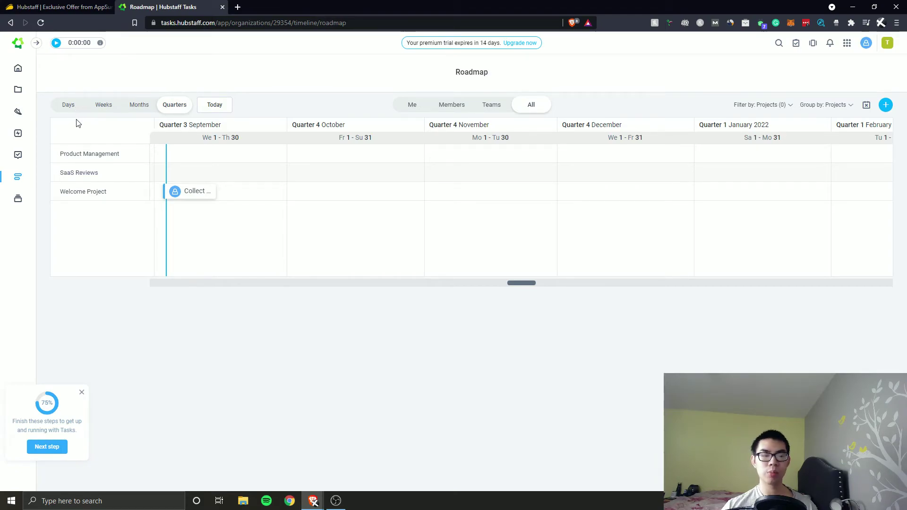
- On the daily timeline, move the Collect Rent task to the SaaS Reviews project and reschedule it to run September 3 to 7
click(68, 105)
drag(273, 195, 340, 172)
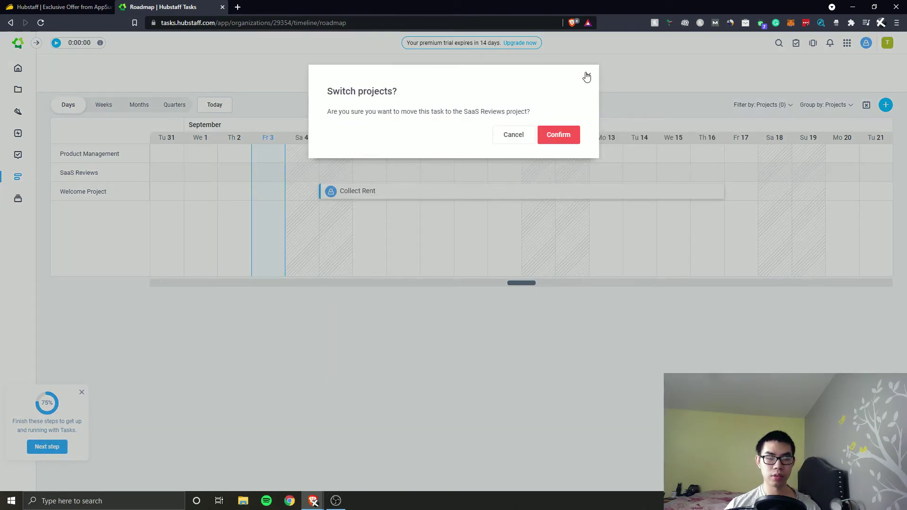
click(554, 134)
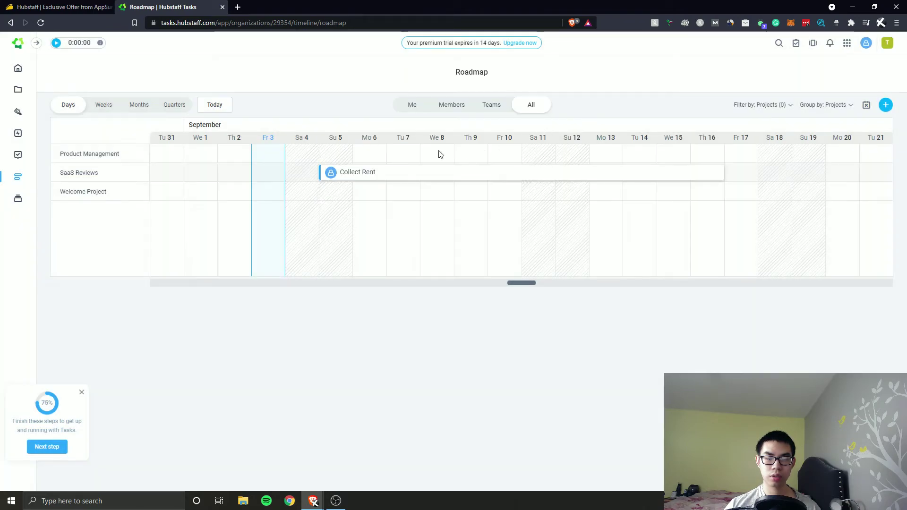
drag(355, 178, 280, 182)
drag(659, 178, 420, 171)
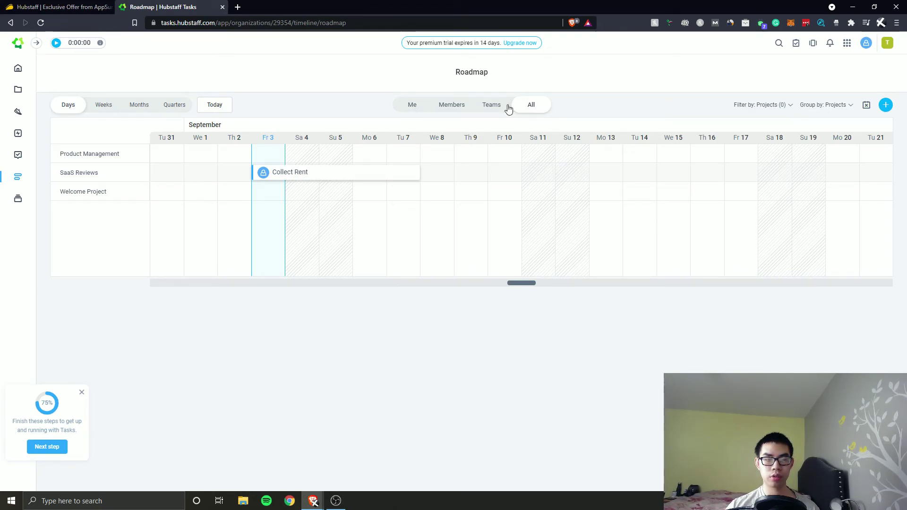
- Compare the rescheduled Collect Rent task in the roadmap's month and quarter scales
click(166, 106)
click(144, 108)
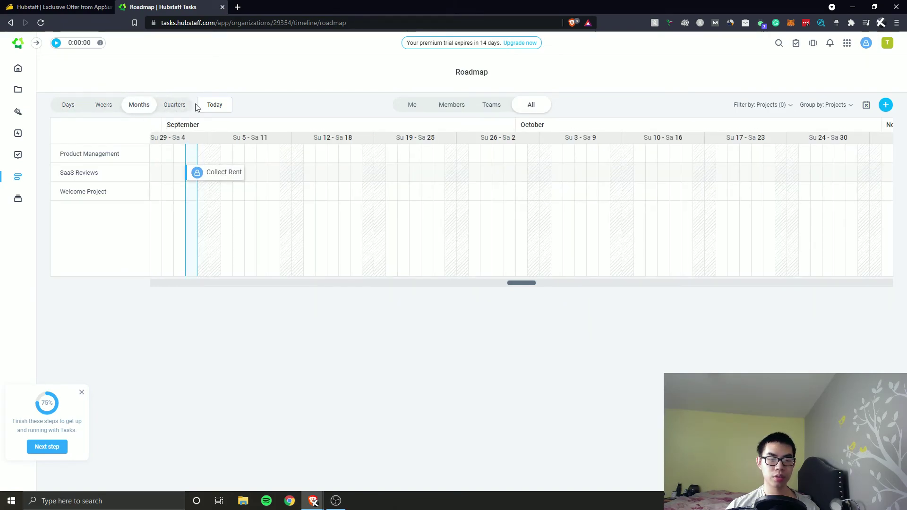
click(173, 107)
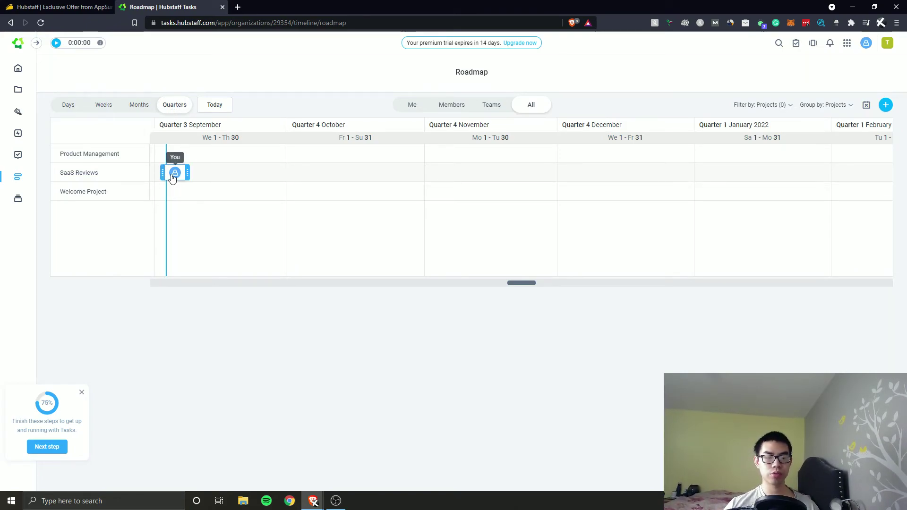
click(144, 106)
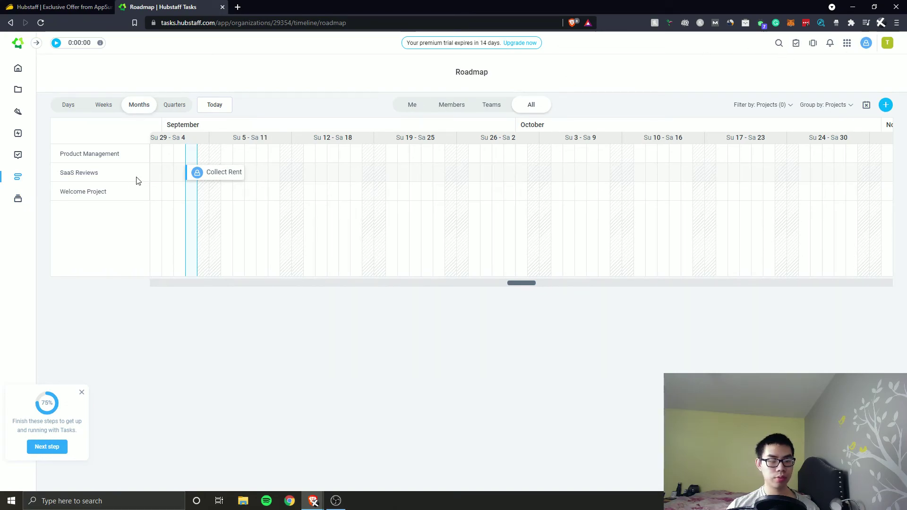
- Review the to-dos in My stuff and check the To-dos side list alongside the Projects and Sprints pages
click(9, 197)
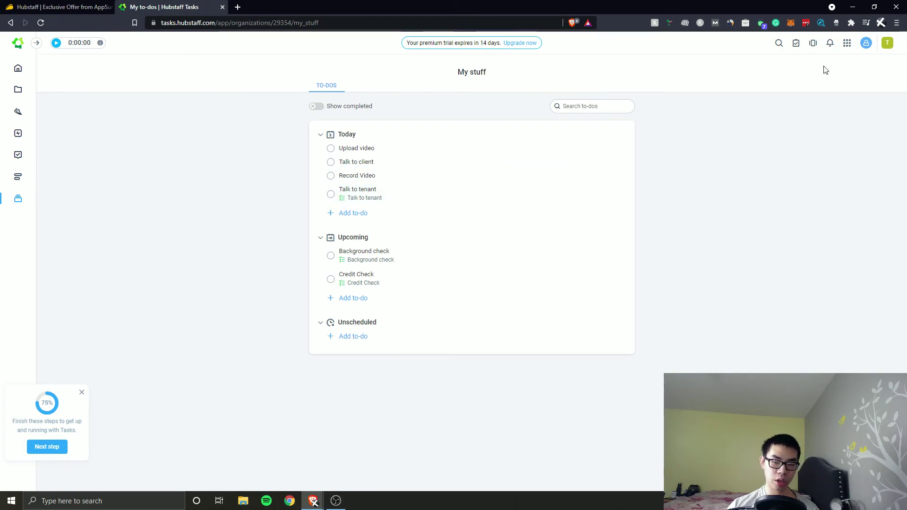
click(795, 47)
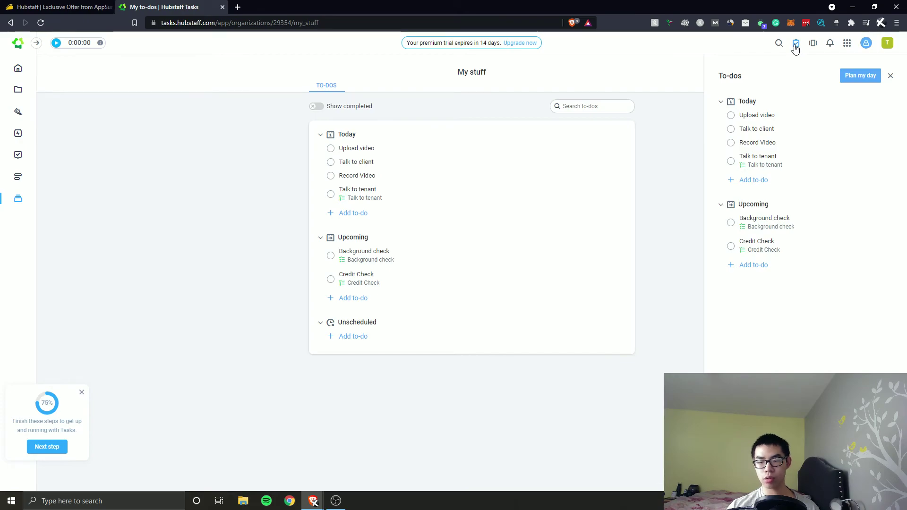
click(18, 89)
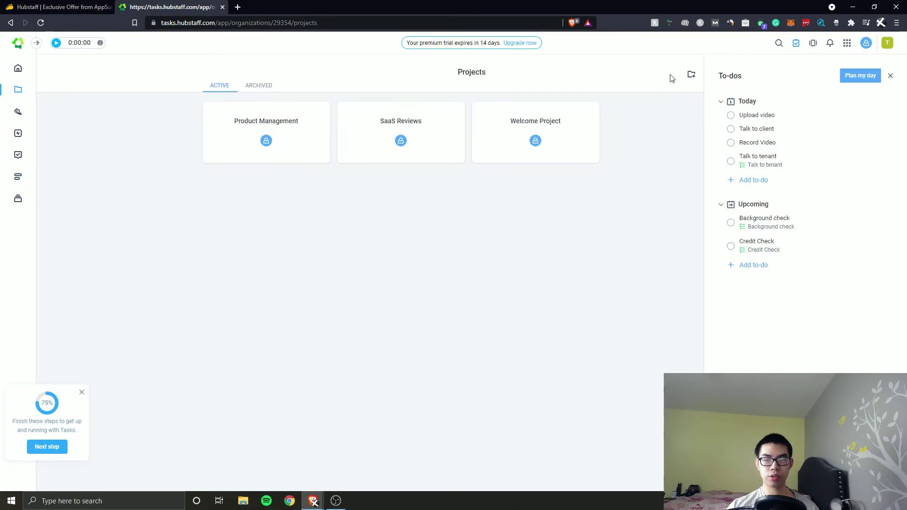
click(19, 112)
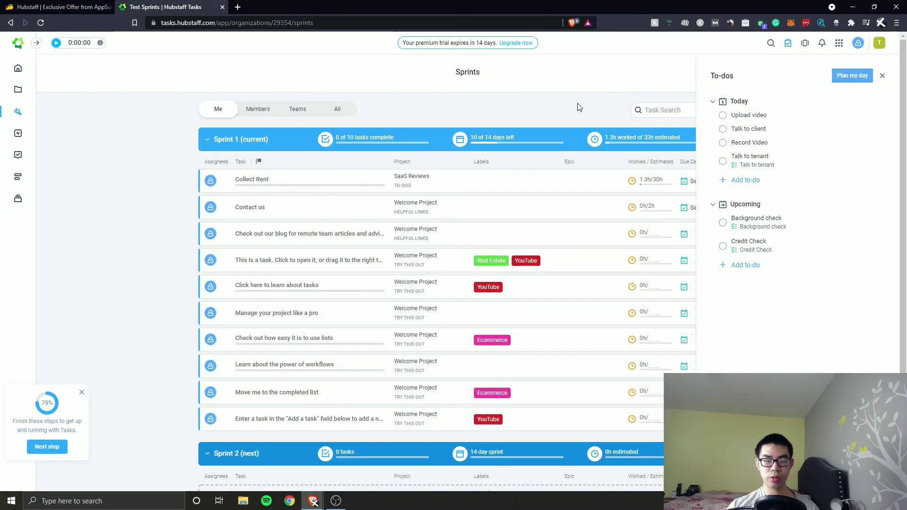
click(17, 198)
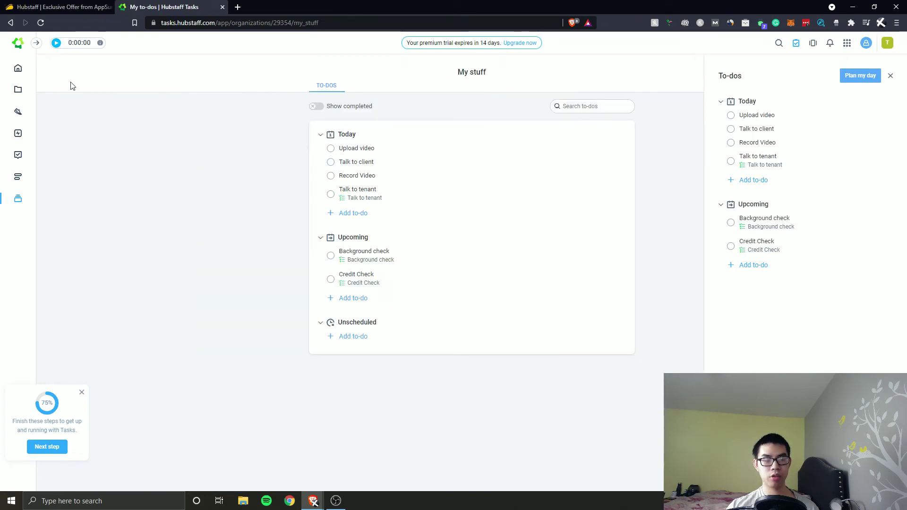
click(18, 111)
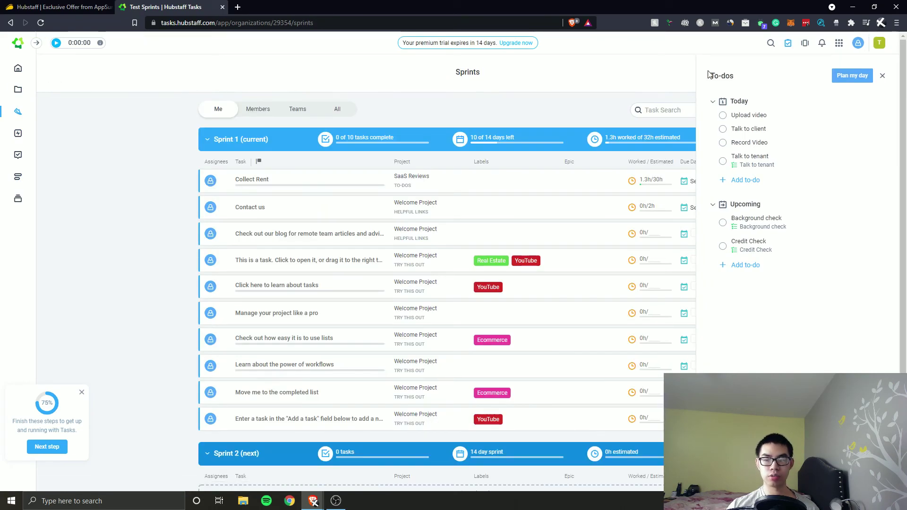
- Mark the Upload video and Credit Check to-dos as completed
click(788, 43)
click(788, 43)
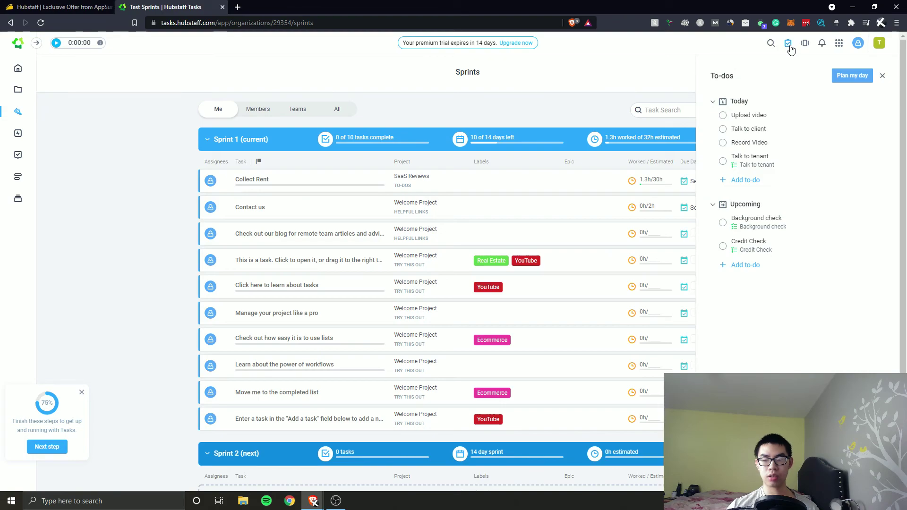
click(723, 116)
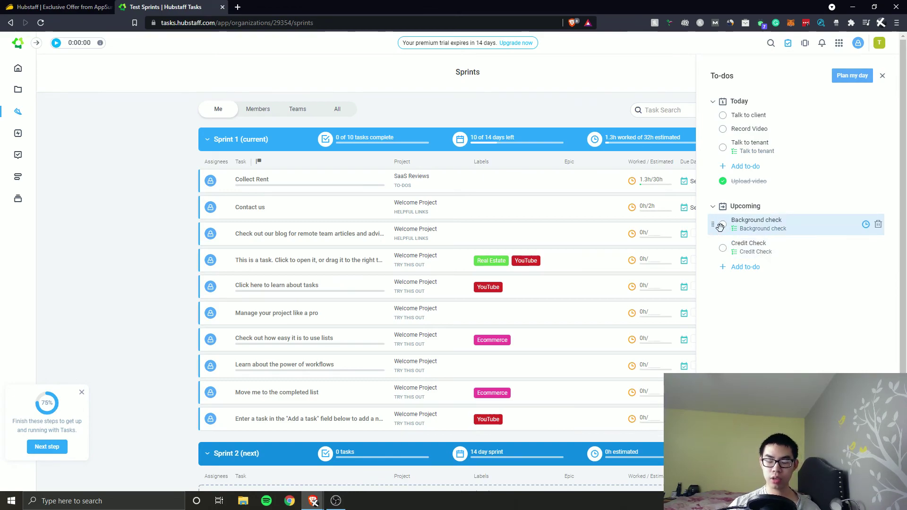
click(723, 249)
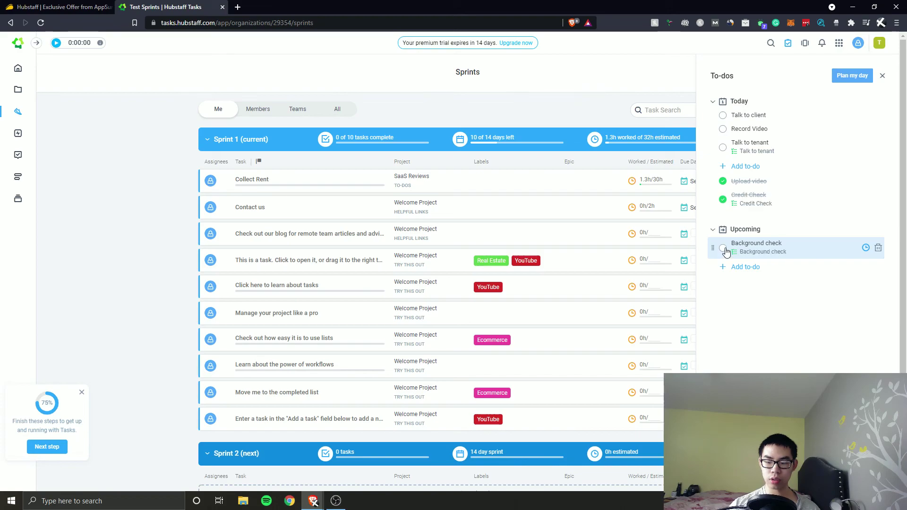
- Mark the Background check to-do as completed and reopen the Upload video and Credit Check to-dos
click(724, 249)
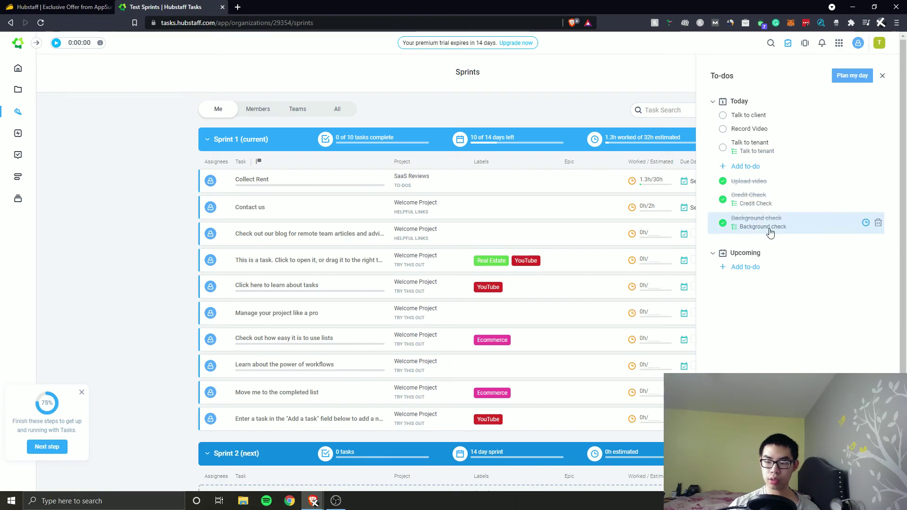
click(723, 181)
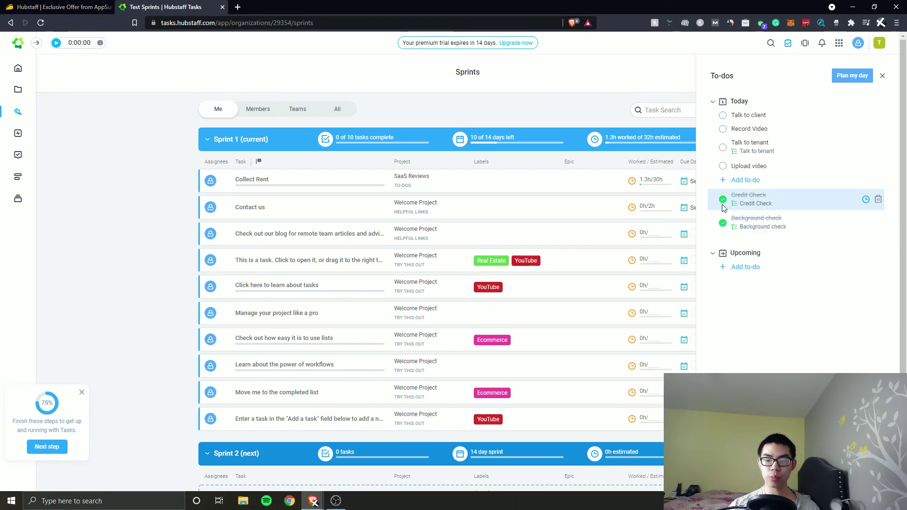
click(723, 200)
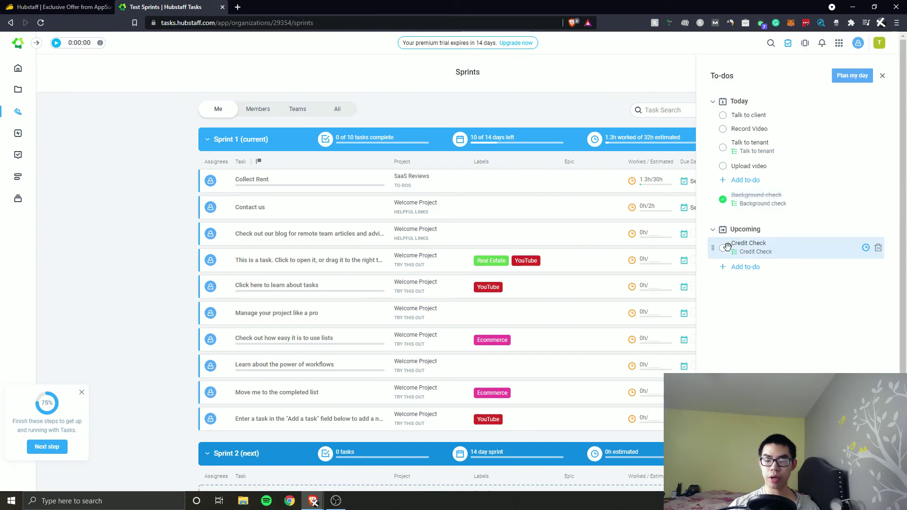
- Look through the project switcher, the notifications and the user account options
click(804, 44)
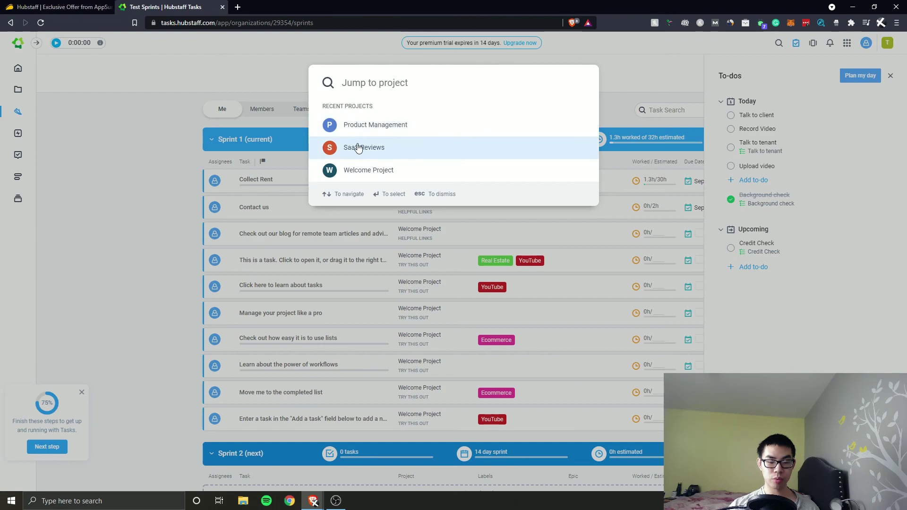
key(Escape)
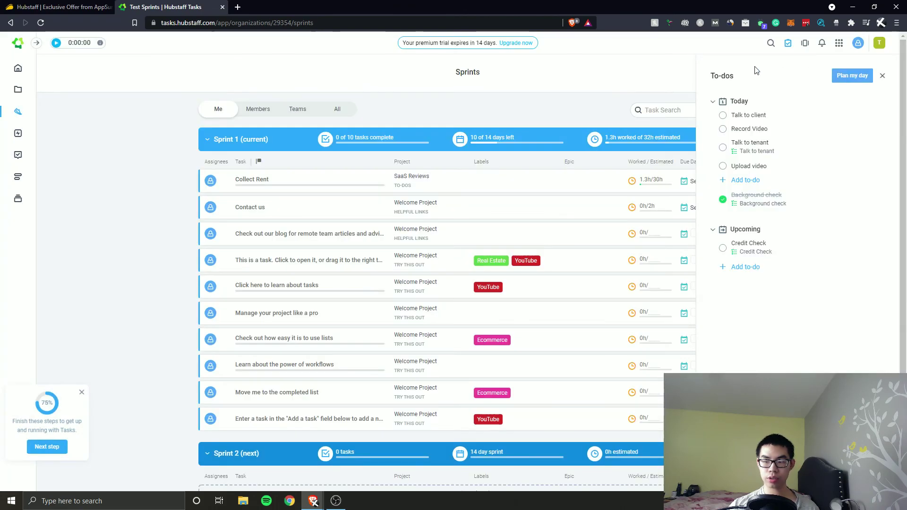
click(825, 43)
click(857, 46)
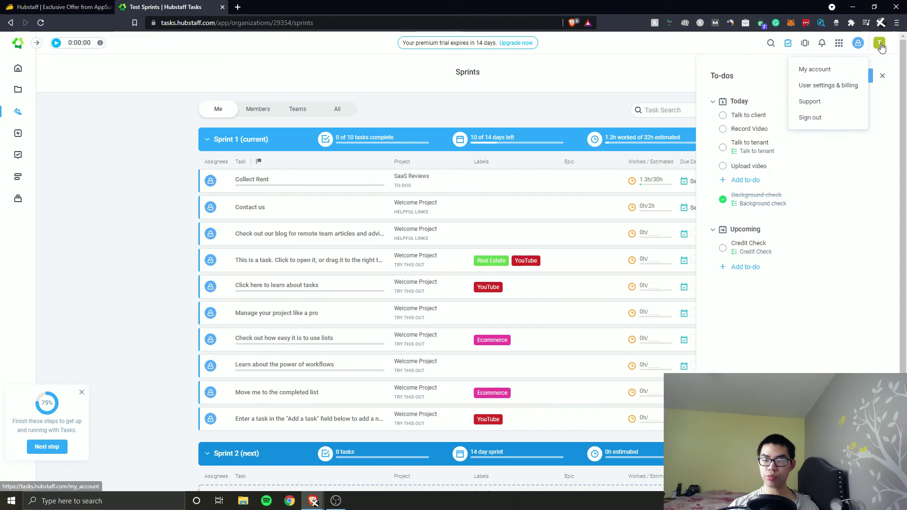
- View the active organizations page and return to the homepage
click(880, 46)
click(823, 96)
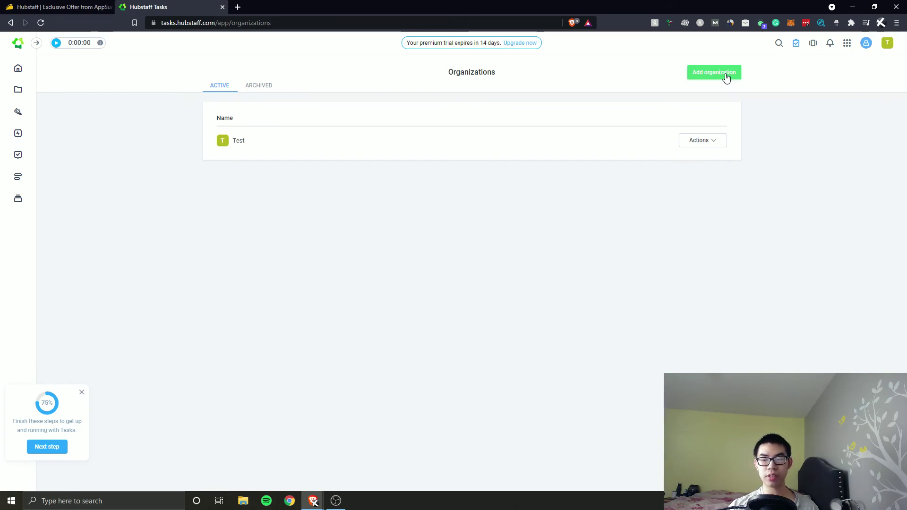
click(19, 69)
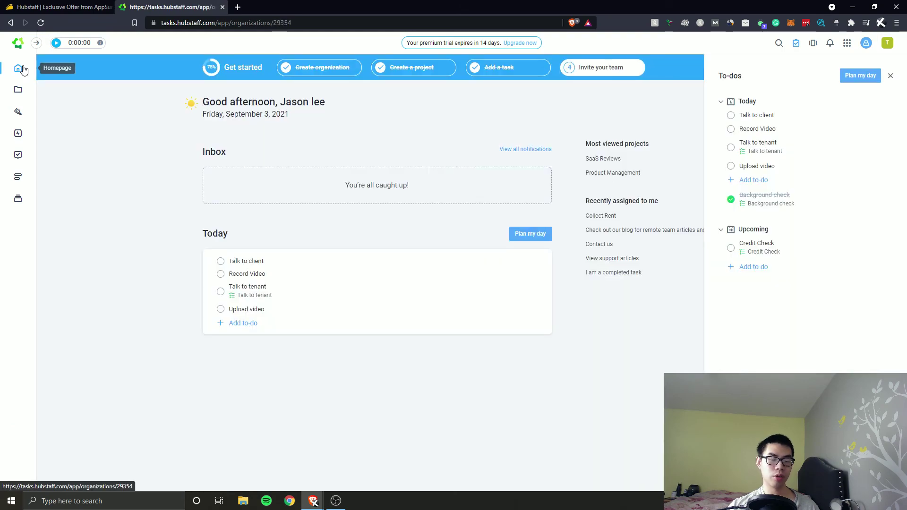
- Check the Hubstaff license tiers on AppSumo and close the To-dos side list on the Hubstaff Tasks homepage
click(57, 7)
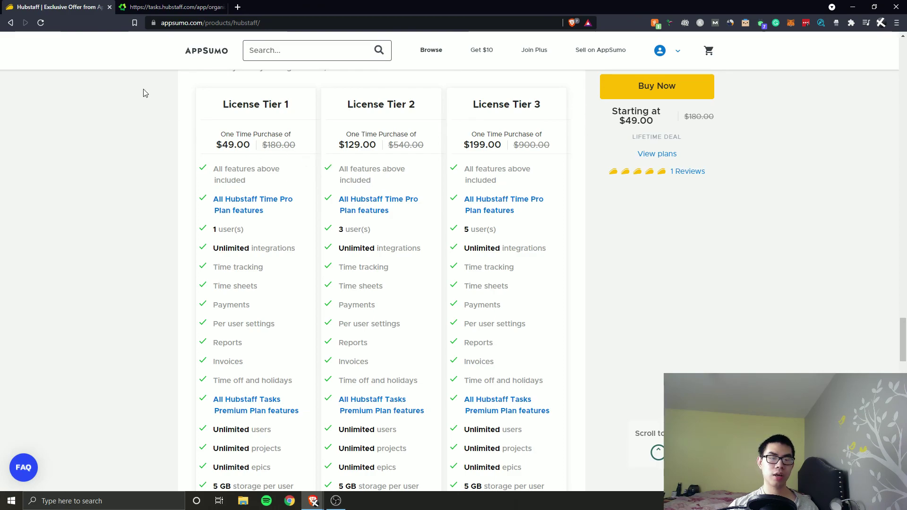
click(175, 7)
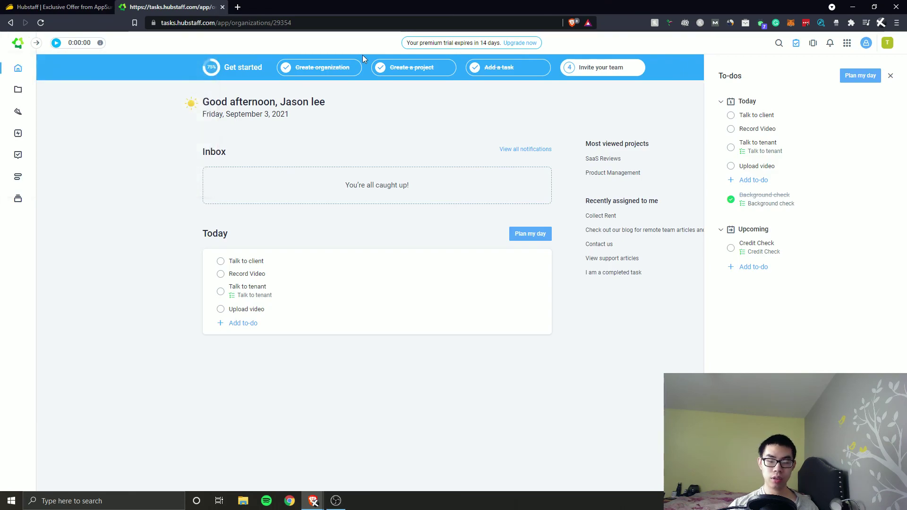
click(892, 76)
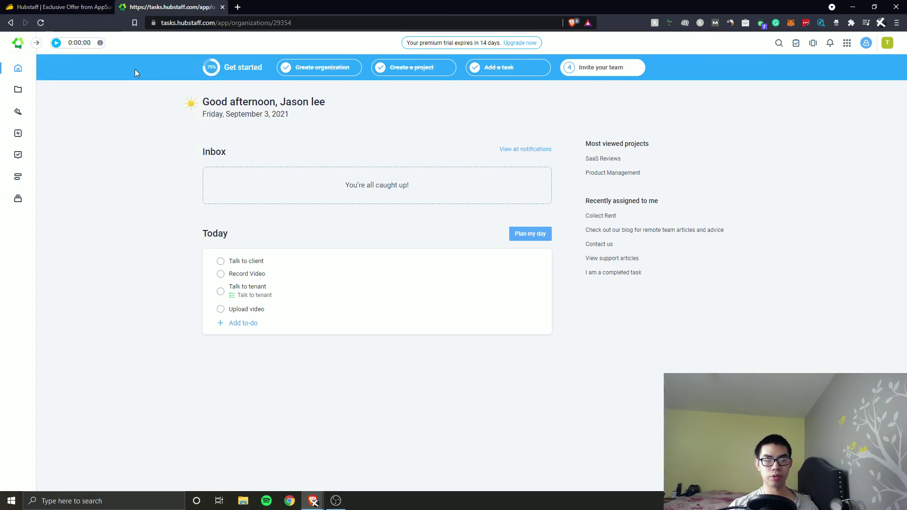
- Compare the License Tier 1 user allowance on AppSumo with the Free plan's user limit in Hubstaff Tasks' team invitation
click(88, 10)
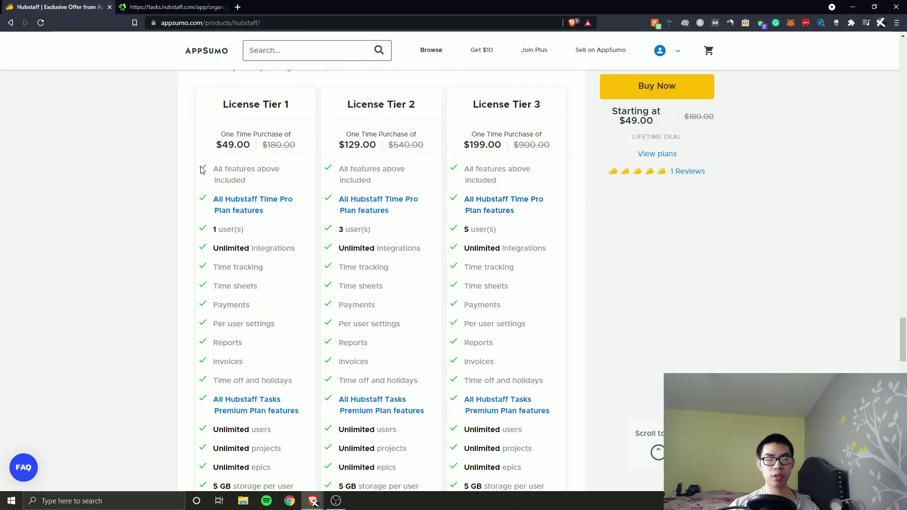
drag(213, 229, 245, 230)
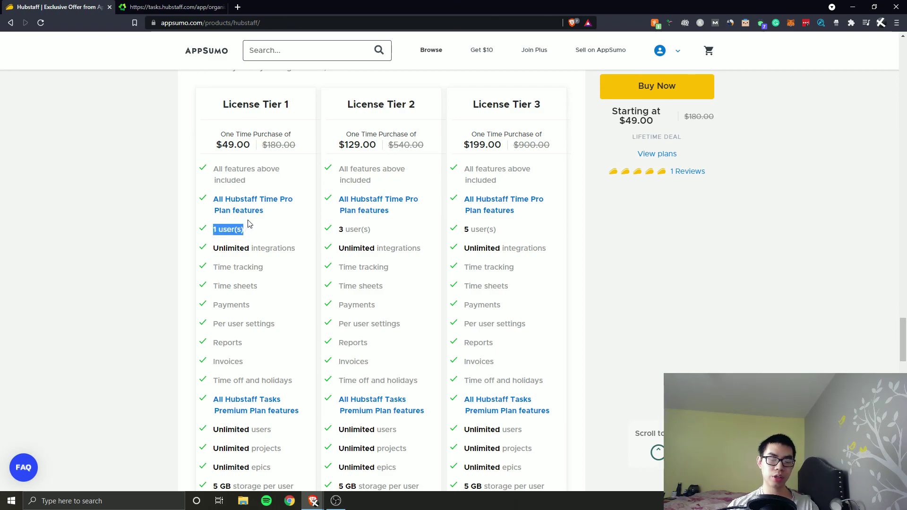
click(173, 6)
click(587, 71)
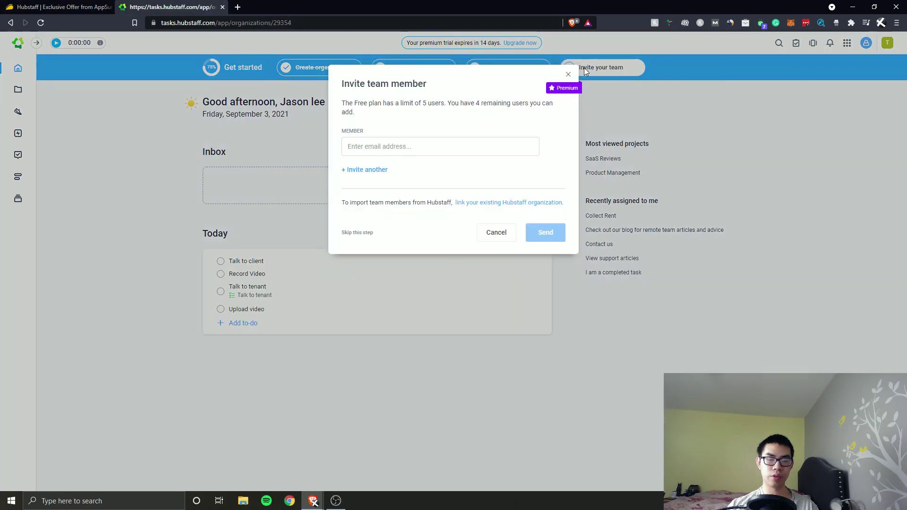
drag(470, 104, 546, 105)
- Check which existing Hubstaff organizations can be linked for importing members, and skip the team invitation step
click(514, 203)
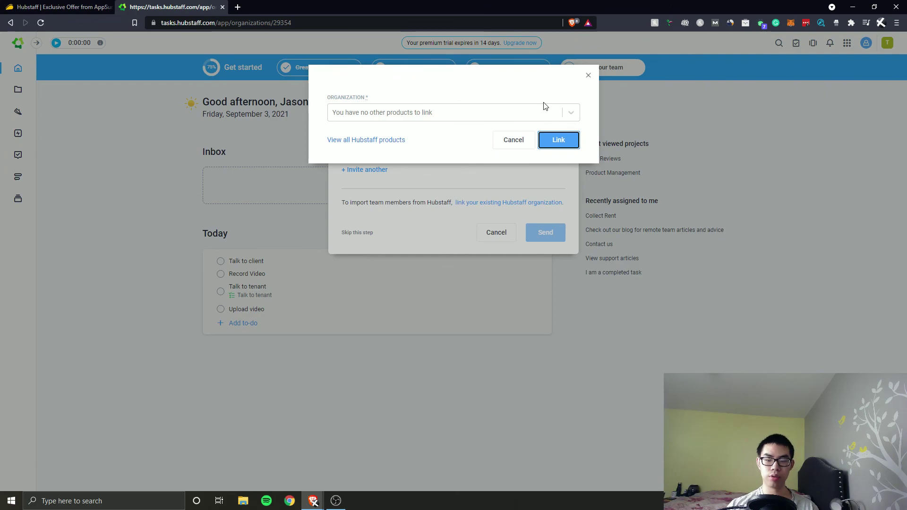
click(464, 114)
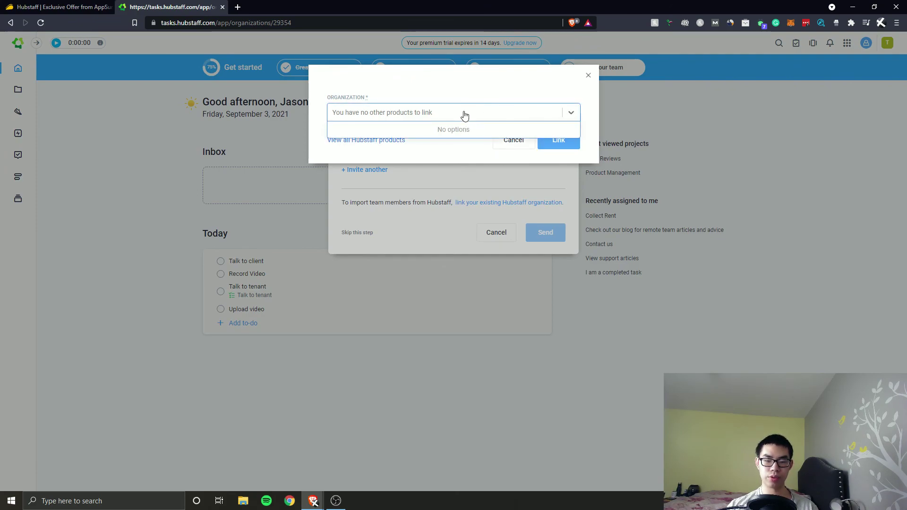
click(587, 76)
click(586, 76)
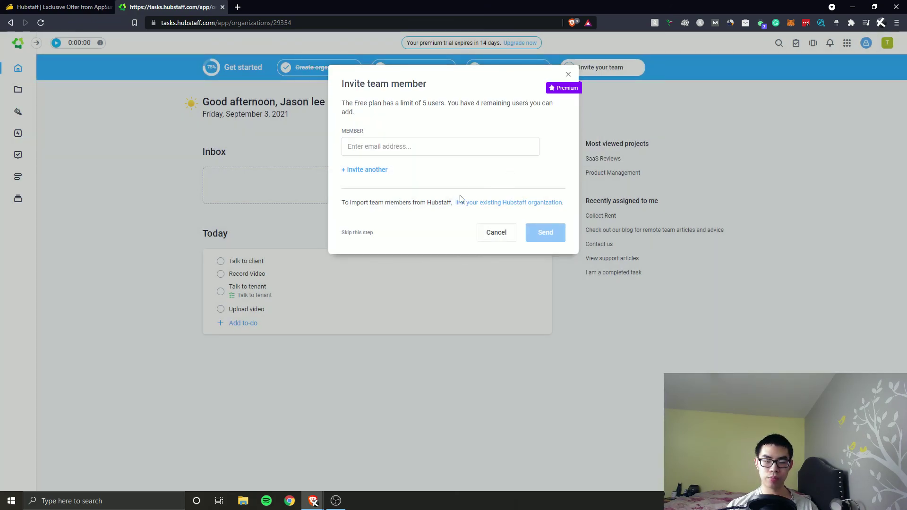
click(360, 233)
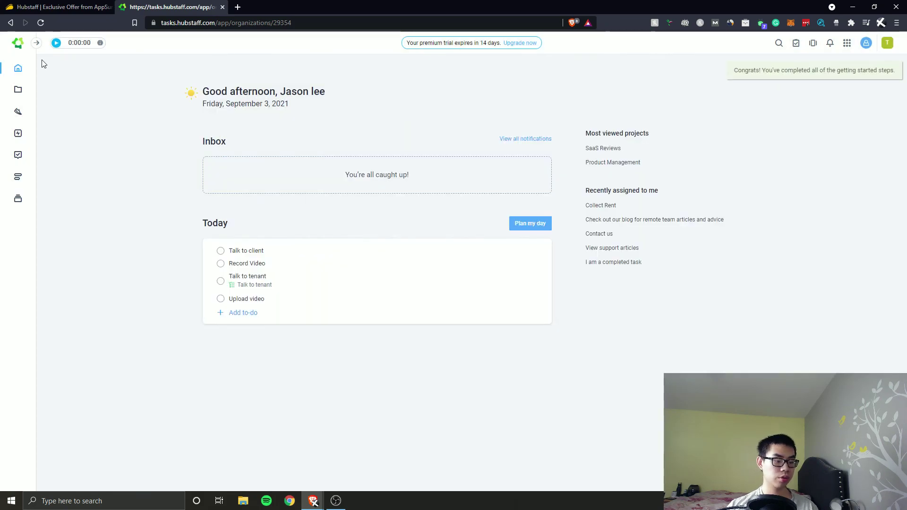